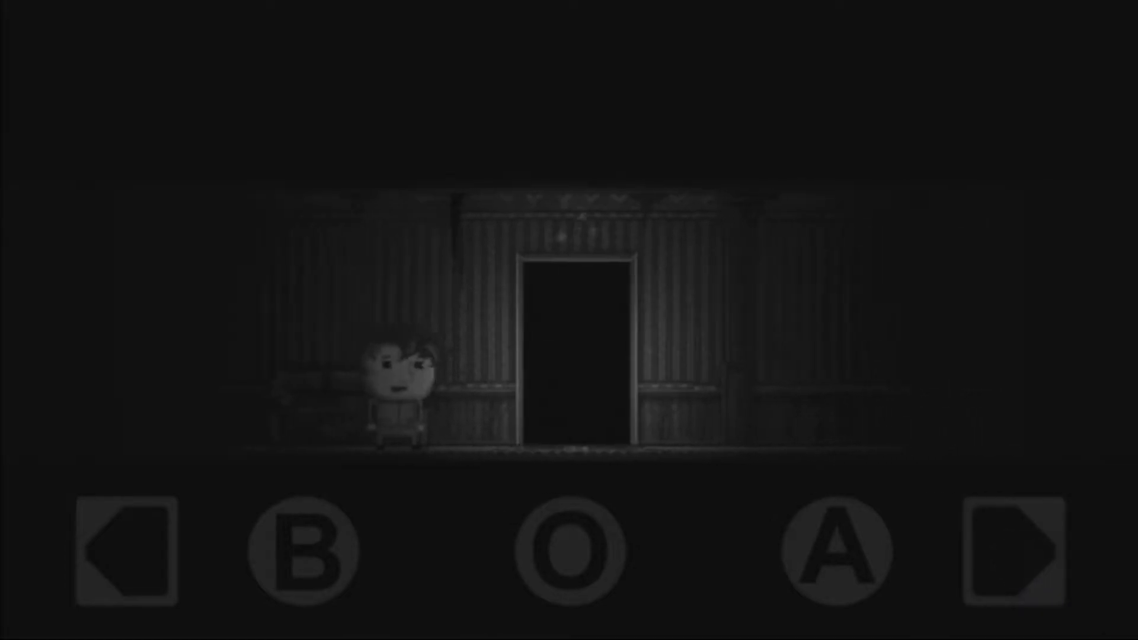
Walk right to the doorway and enter it
{"action": "left_click", "coordinate": [1013, 551]}
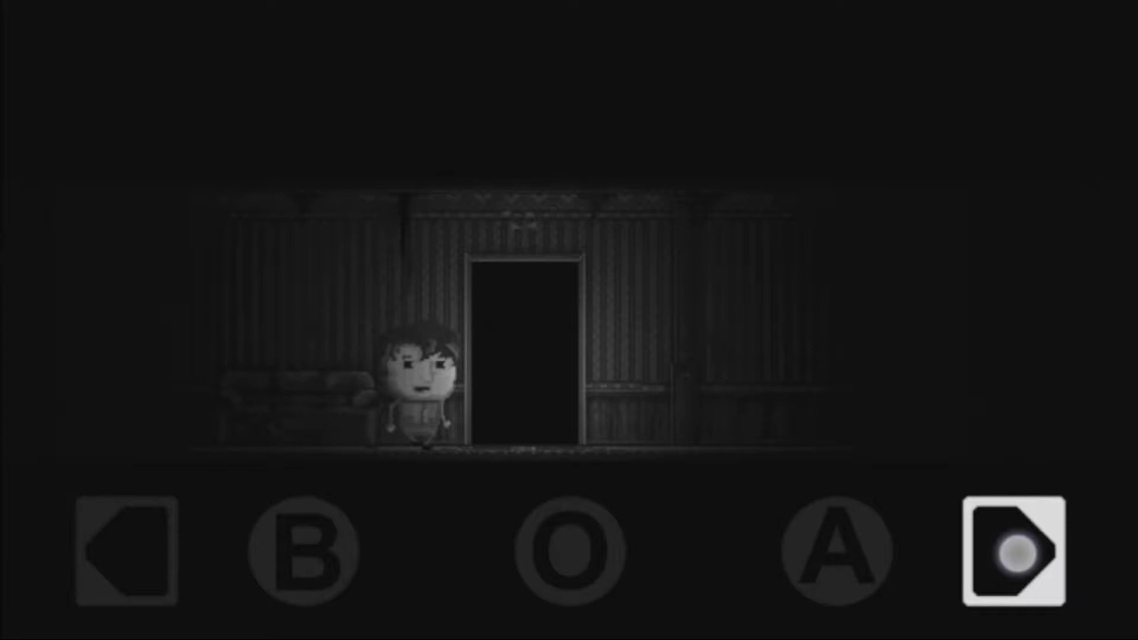
{"action": "left_click", "coordinate": [1014, 552]}
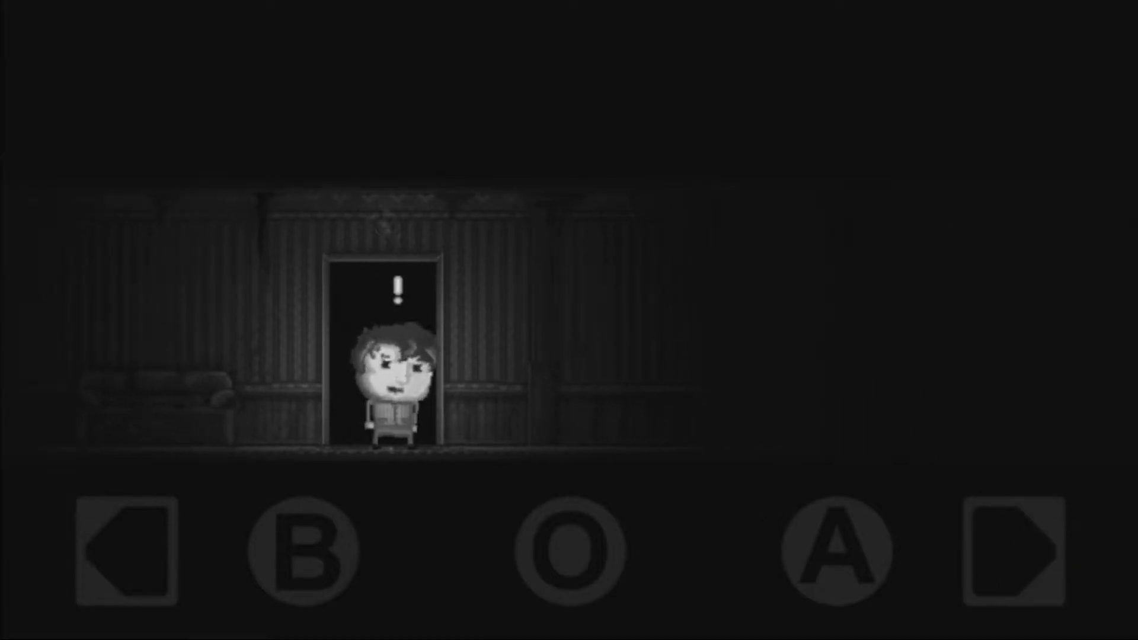
{"action": "left_click", "coordinate": [869, 562]}
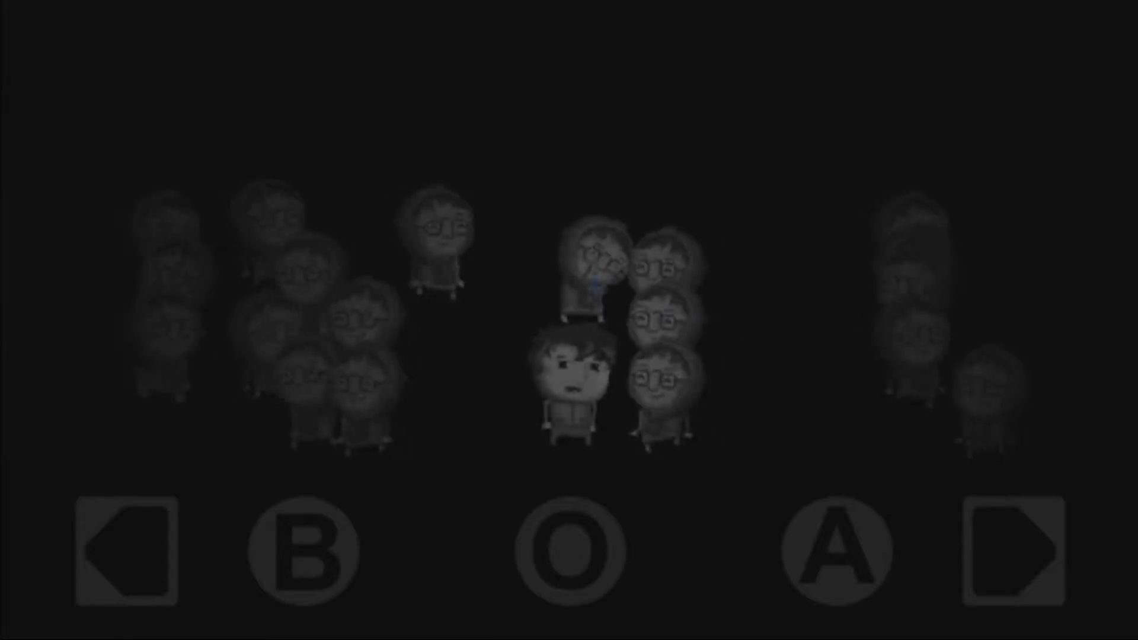
Cross the crowd of elderly residents, moving right, left, then right again
{"action": "left_click", "coordinate": [1032, 569]}
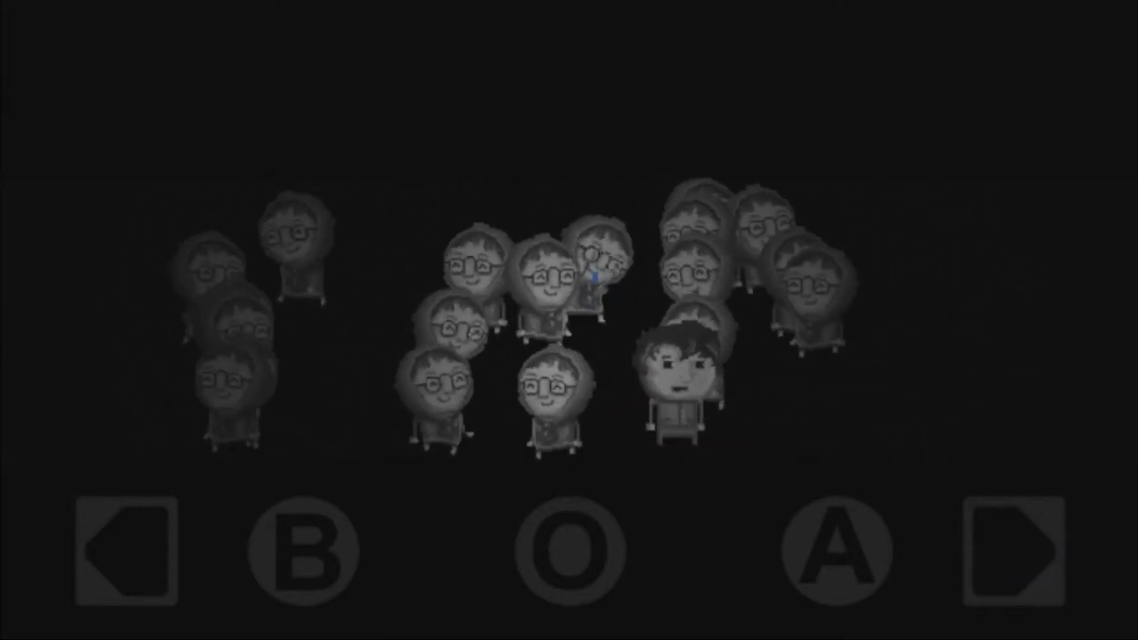
{"action": "left_click", "coordinate": [126, 552]}
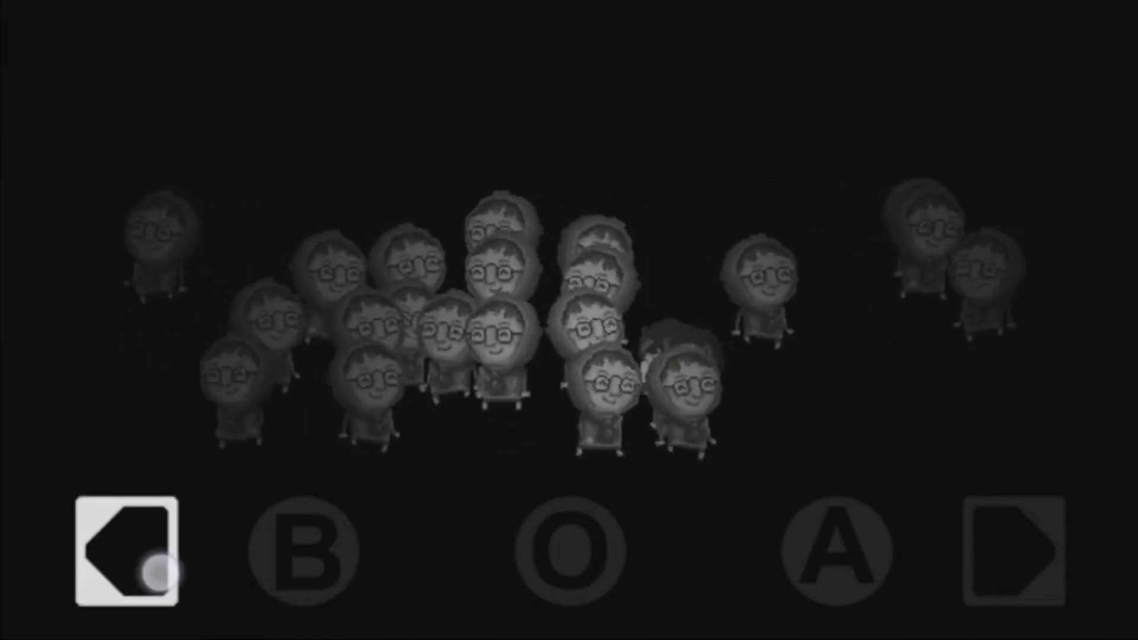
{"action": "left_click", "coordinate": [126, 552]}
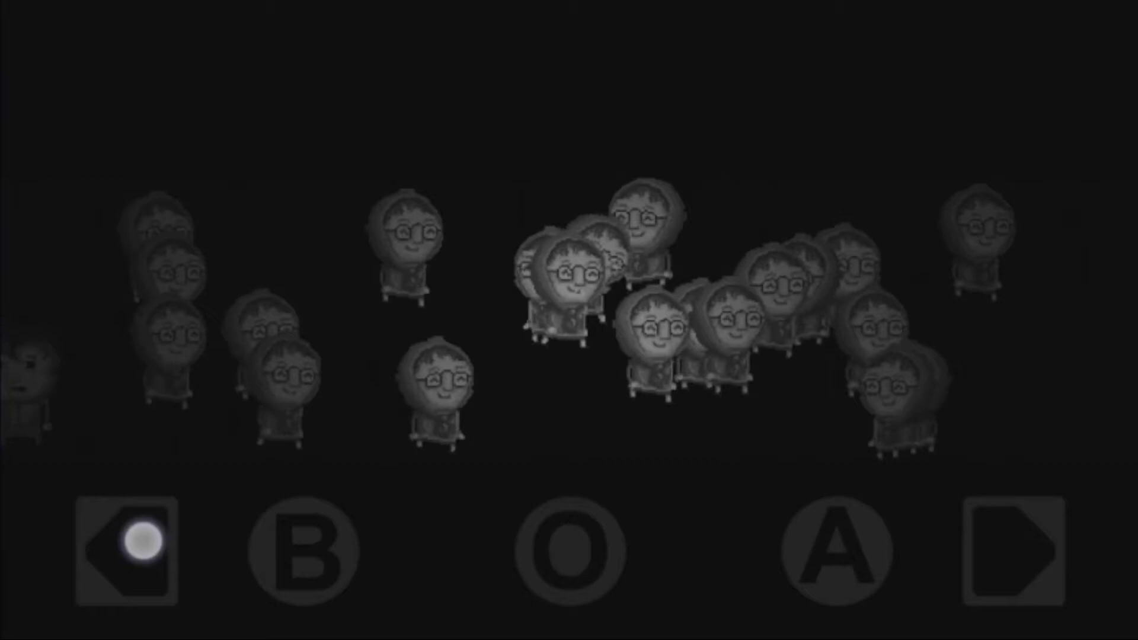
{"action": "left_click", "coordinate": [1013, 552]}
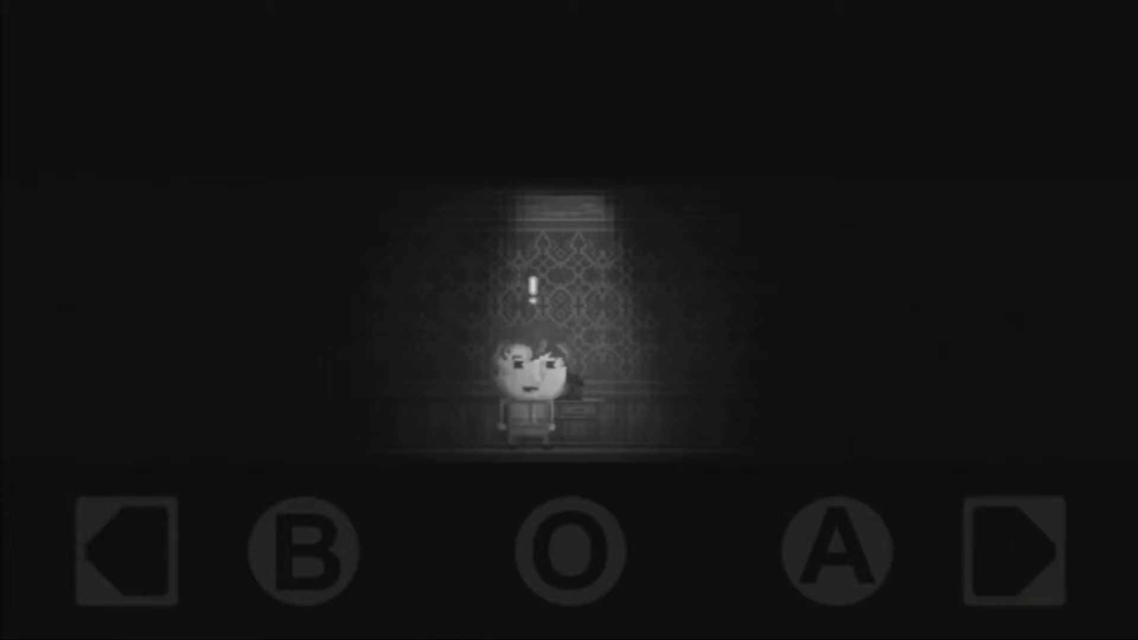
Answer the call and hear the news about the elderly woman's stroke
{"action": "left_click", "coordinate": [855, 549]}
{"action": "left_click", "coordinate": [856, 549]}
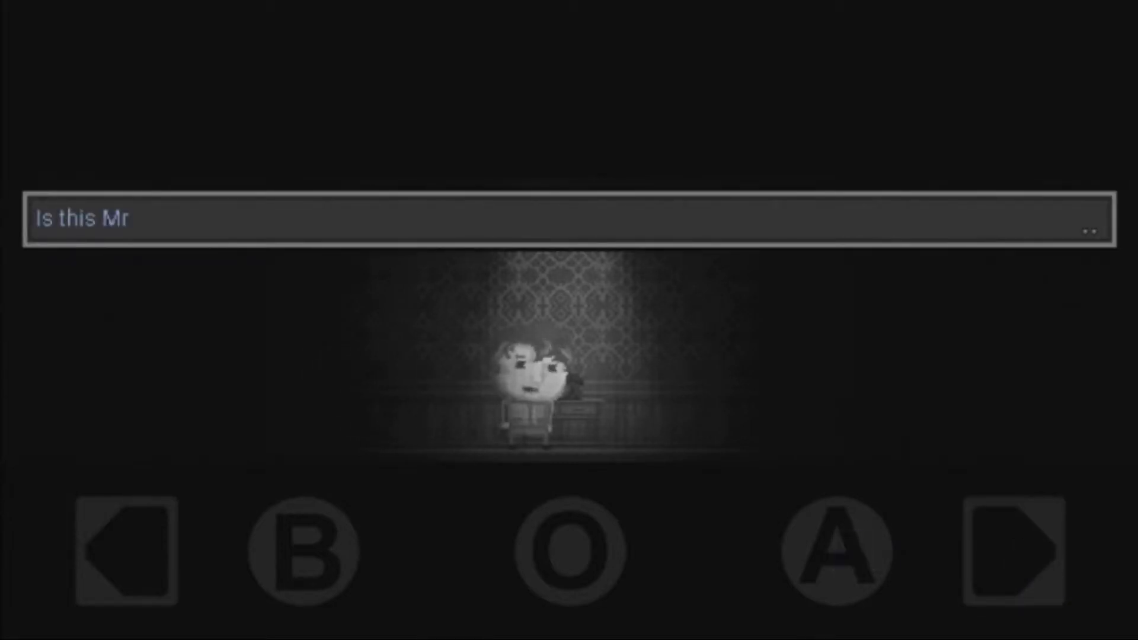
{"action": "left_click", "coordinate": [858, 547]}
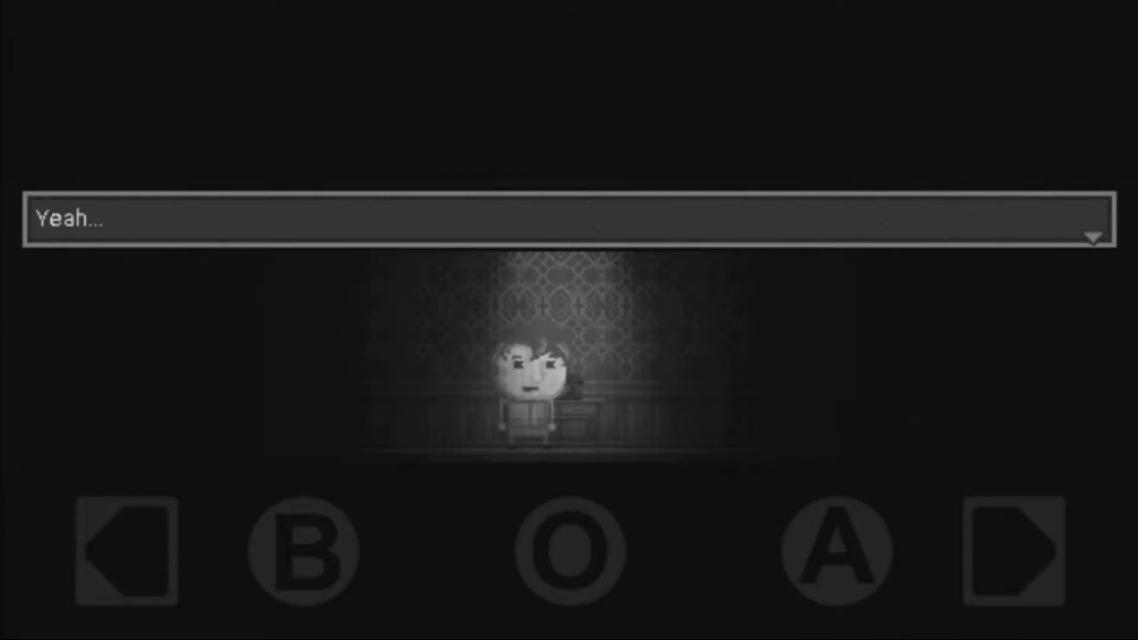
{"action": "left_click", "coordinate": [851, 536]}
{"action": "left_click", "coordinate": [844, 534]}
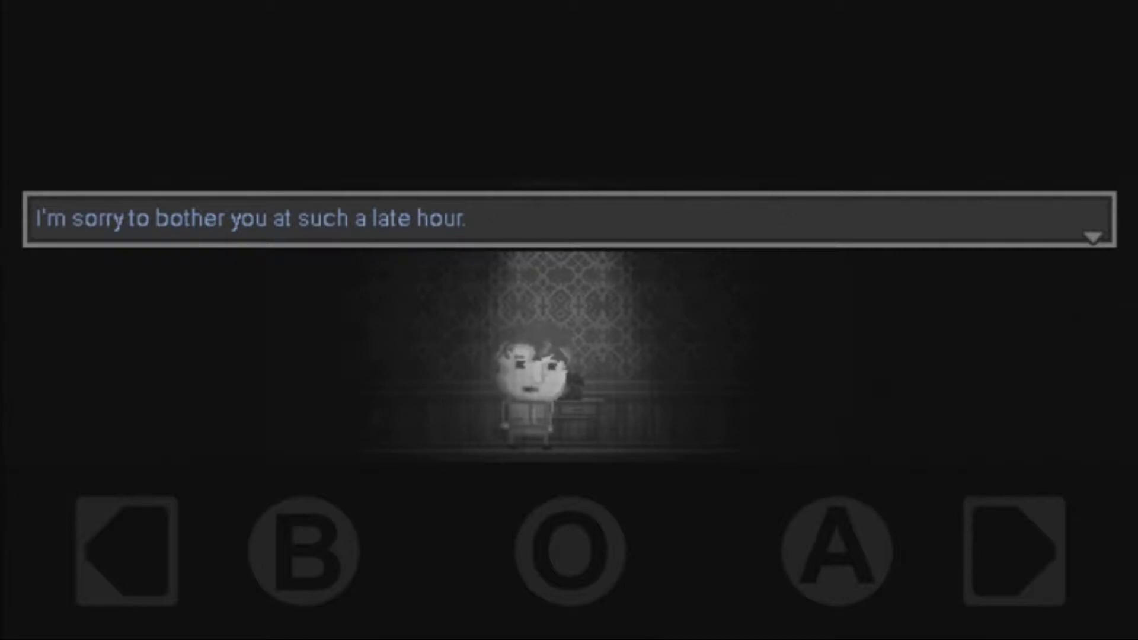
{"action": "left_click", "coordinate": [829, 563]}
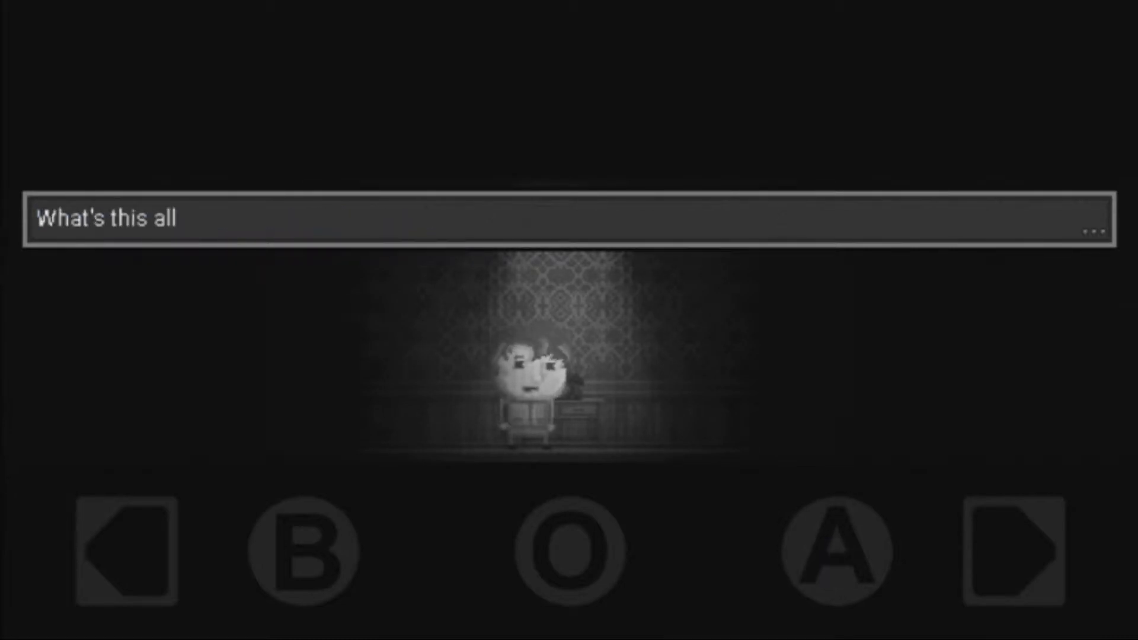
{"action": "left_click", "coordinate": [837, 550]}
{"action": "left_click", "coordinate": [826, 554]}
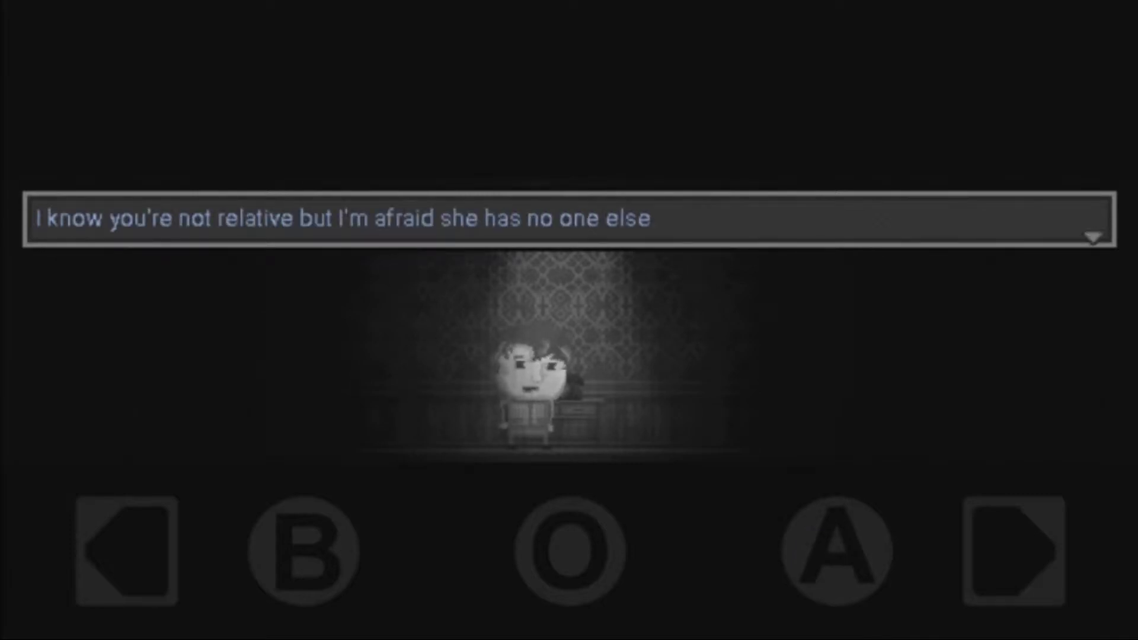
{"action": "left_click", "coordinate": [823, 548]}
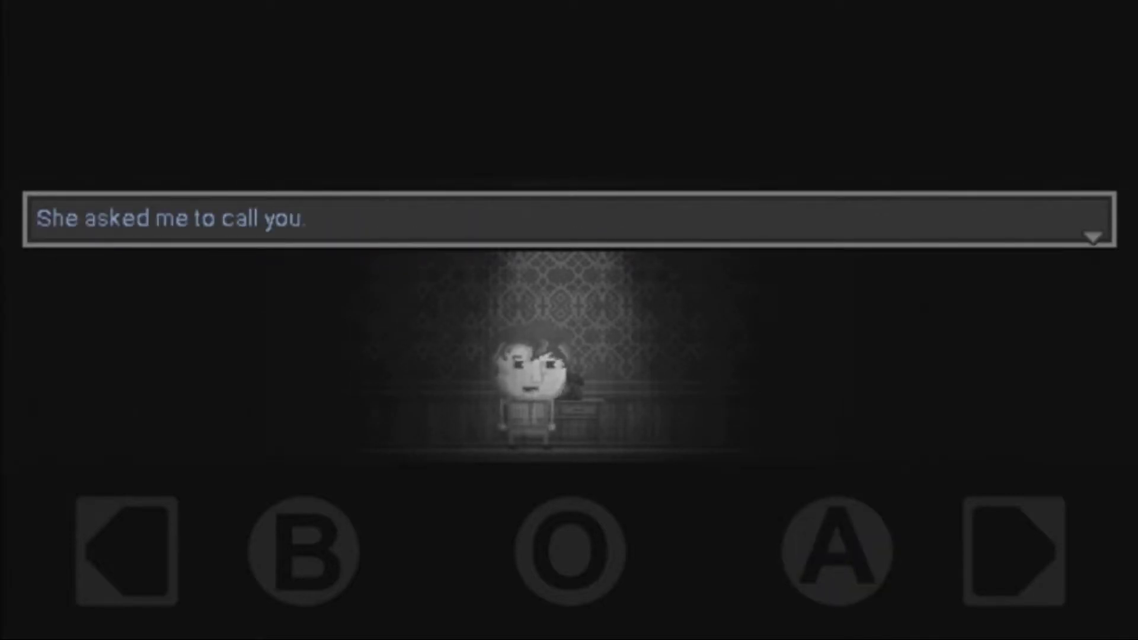
{"action": "left_click", "coordinate": [838, 551]}
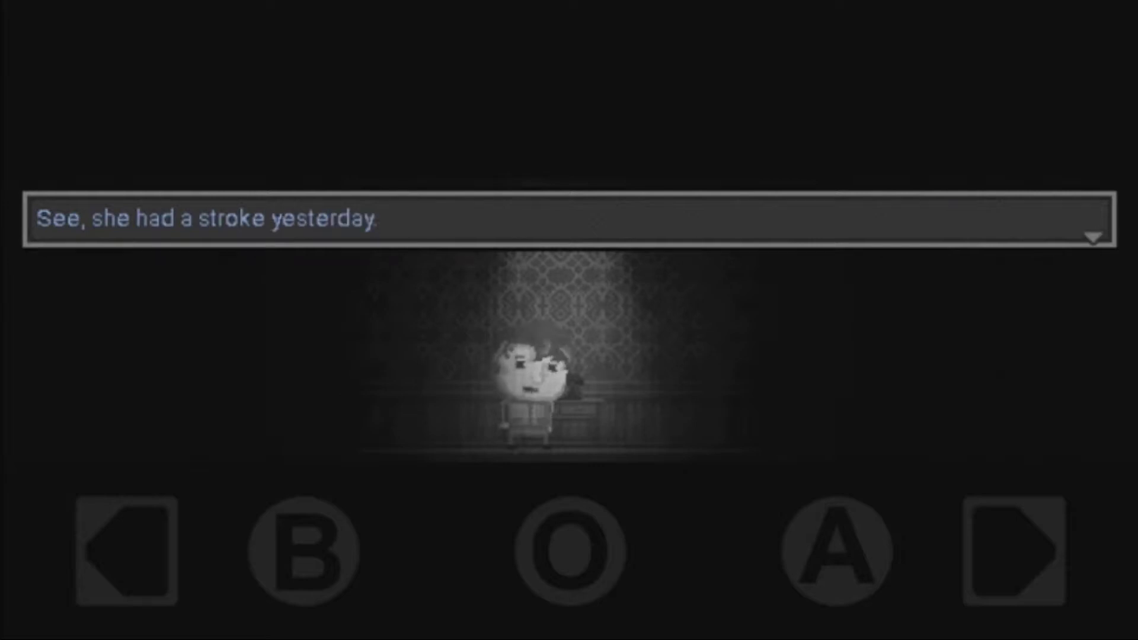
Give the character's replies and hear the caller's request to visit her
{"action": "left_click", "coordinate": [824, 548]}
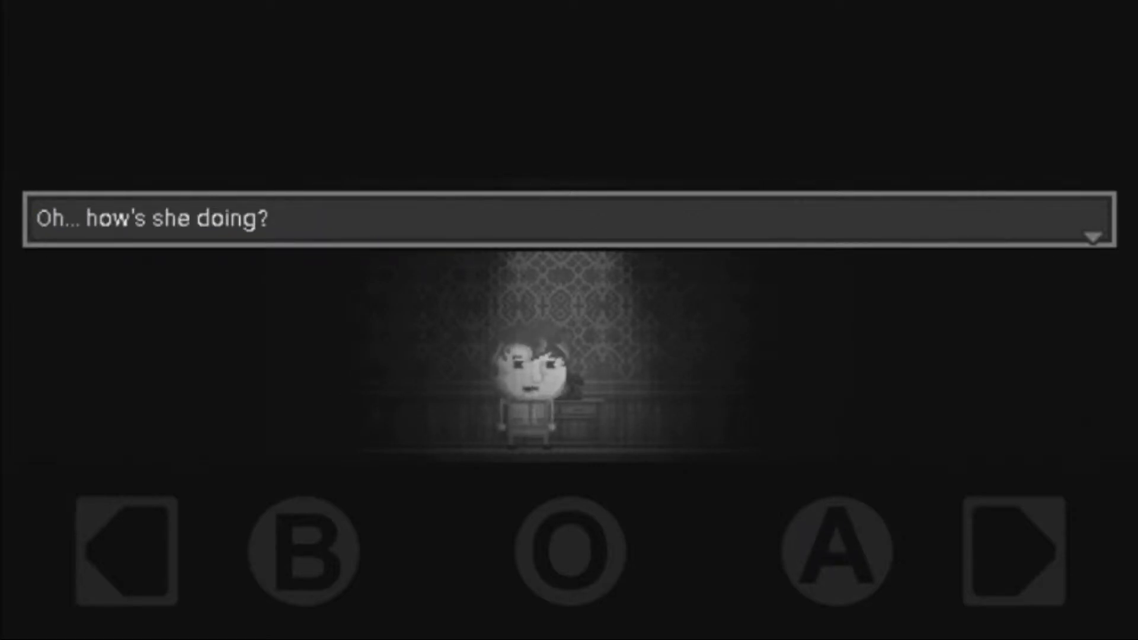
{"action": "left_click", "coordinate": [817, 544]}
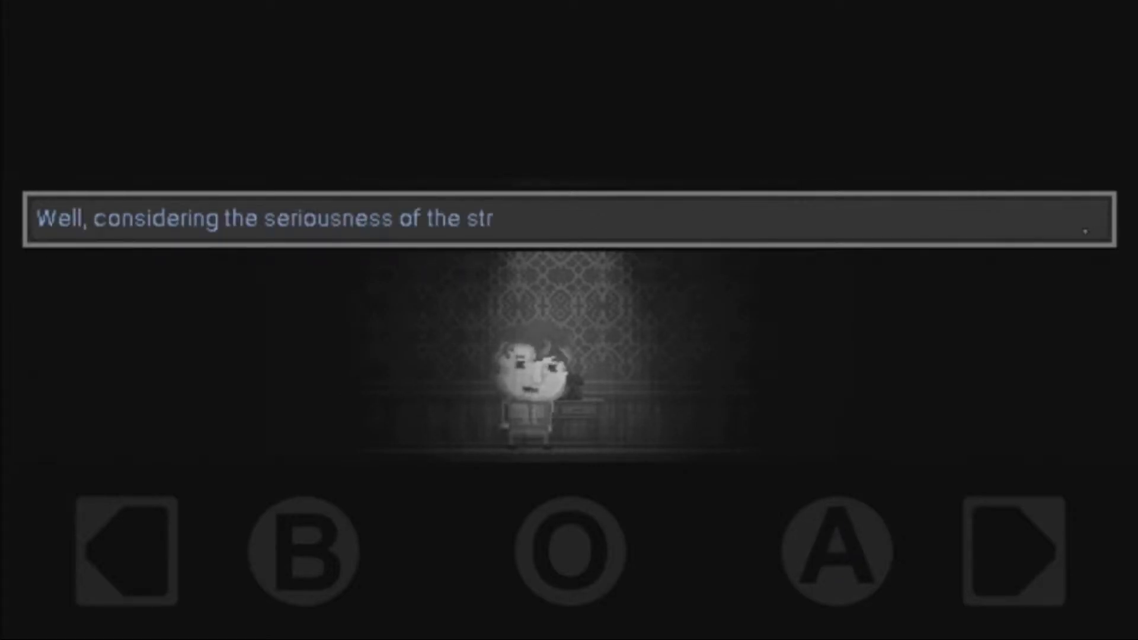
{"action": "left_click", "coordinate": [832, 552]}
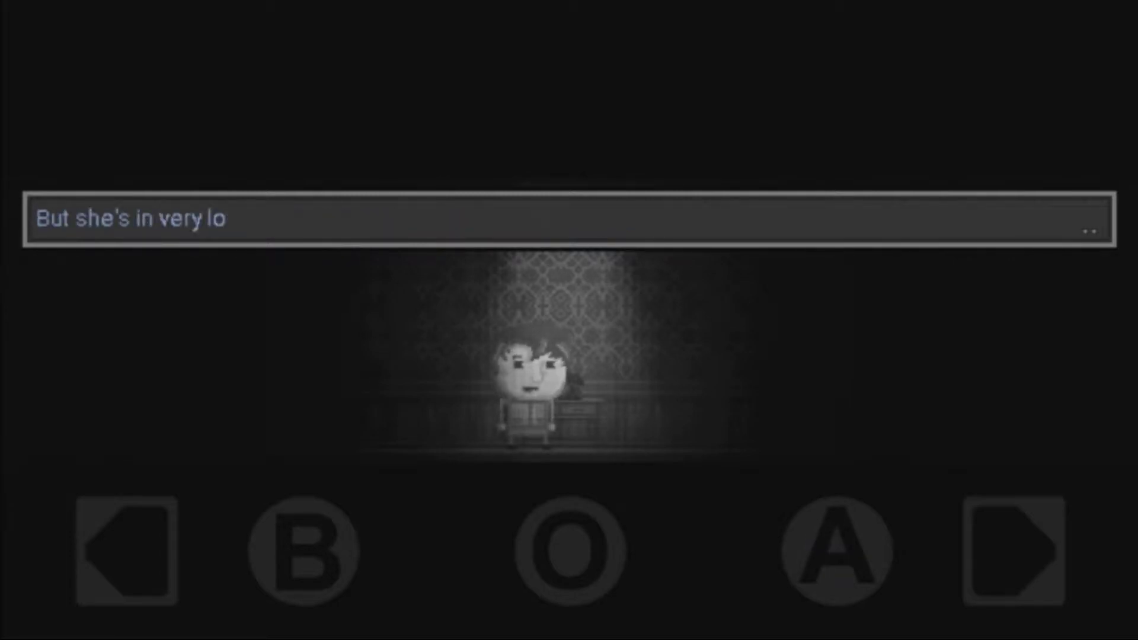
{"action": "left_click", "coordinate": [834, 549]}
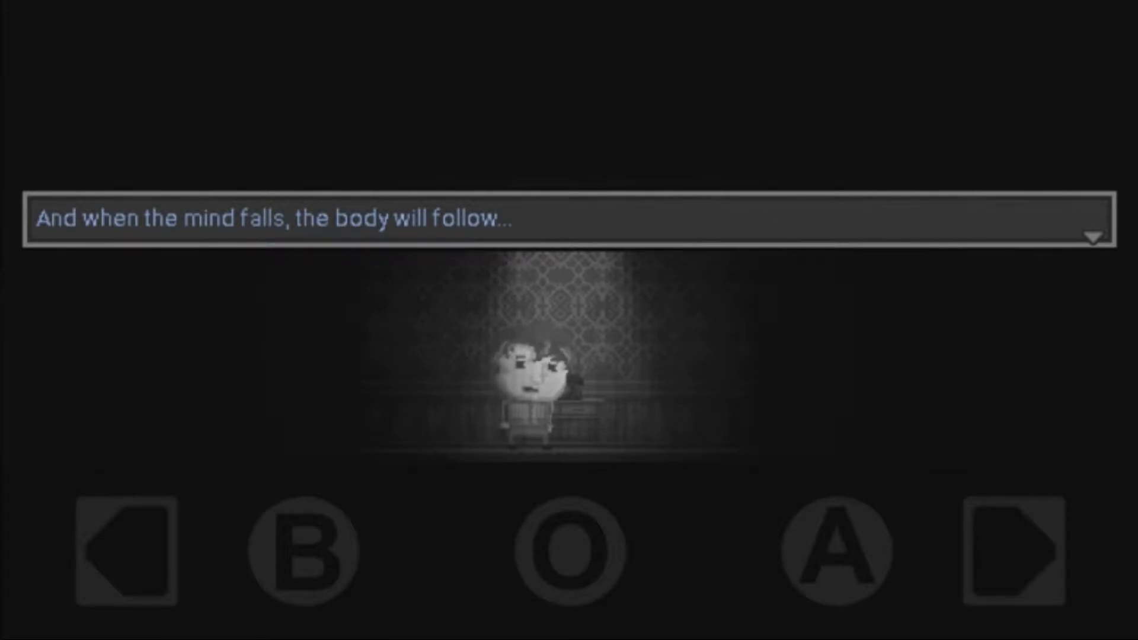
{"action": "left_click", "coordinate": [840, 540]}
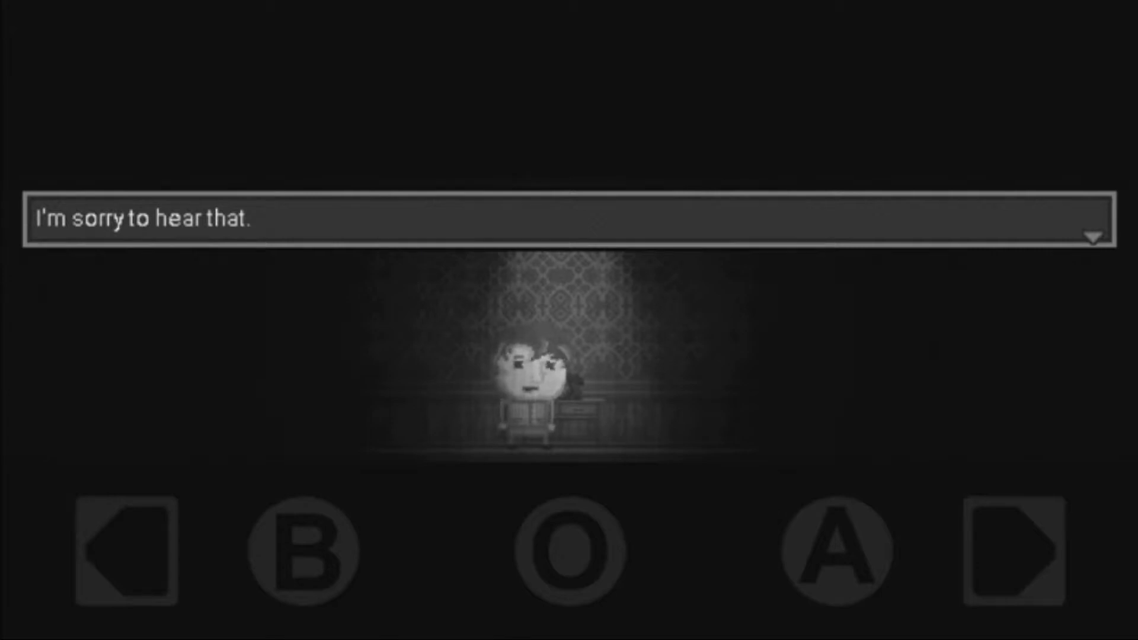
{"action": "left_click", "coordinate": [854, 566]}
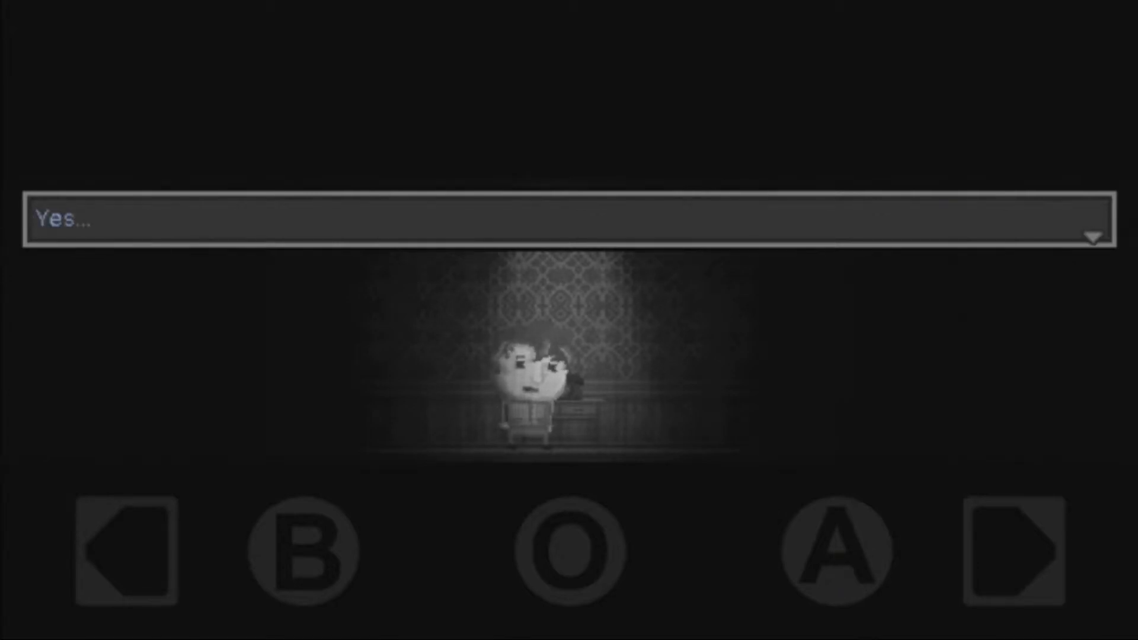
{"action": "left_click", "coordinate": [852, 552]}
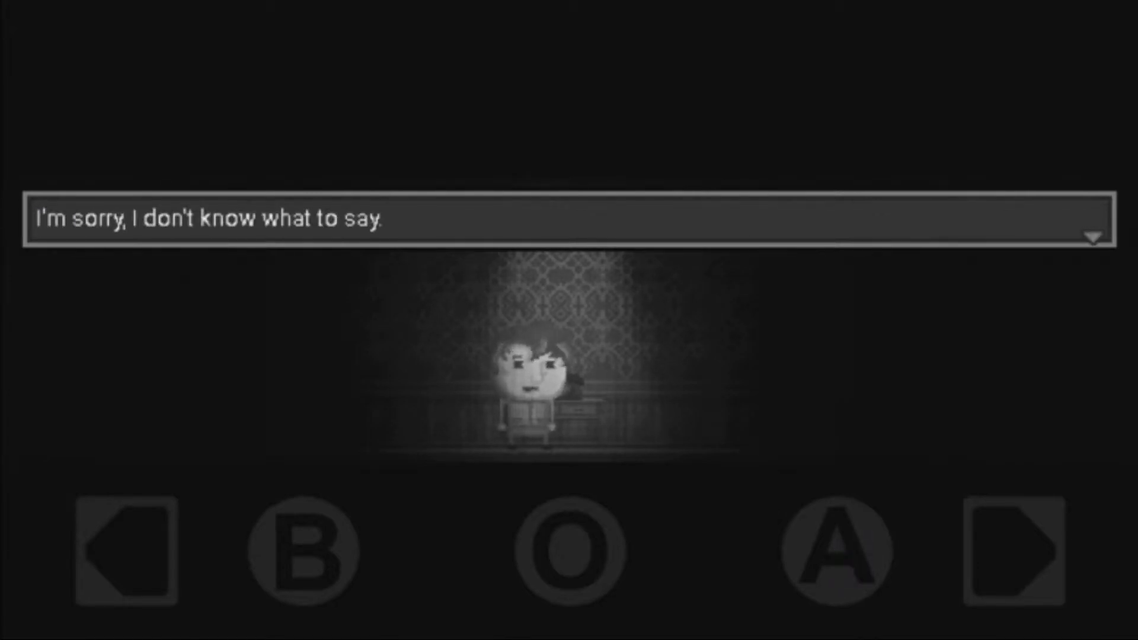
{"action": "left_click", "coordinate": [854, 560]}
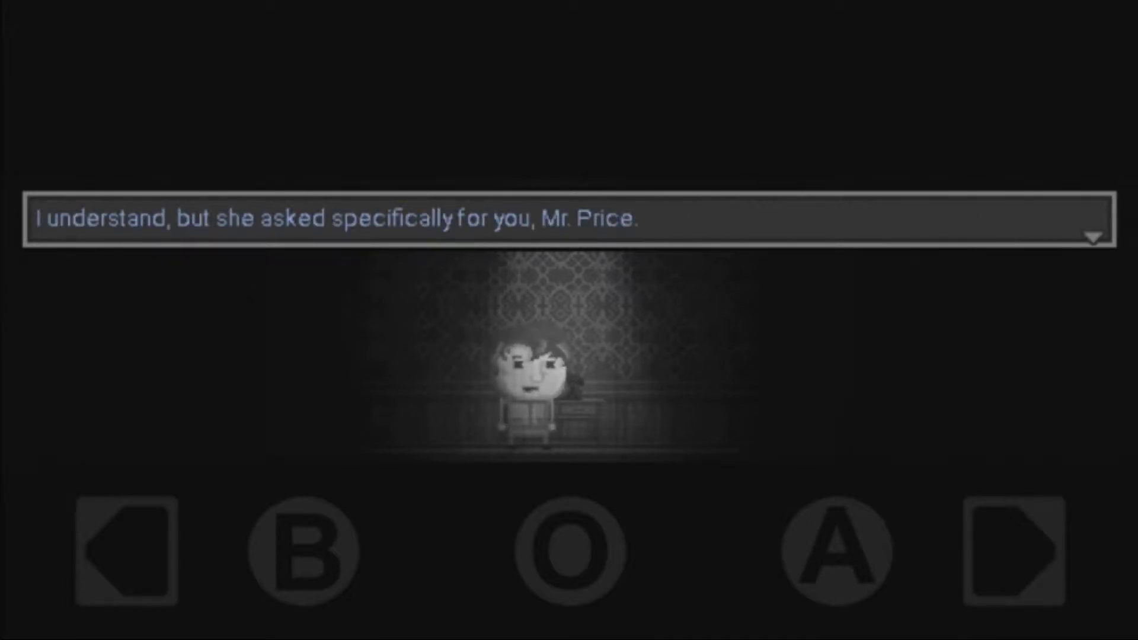
{"action": "left_click", "coordinate": [844, 554]}
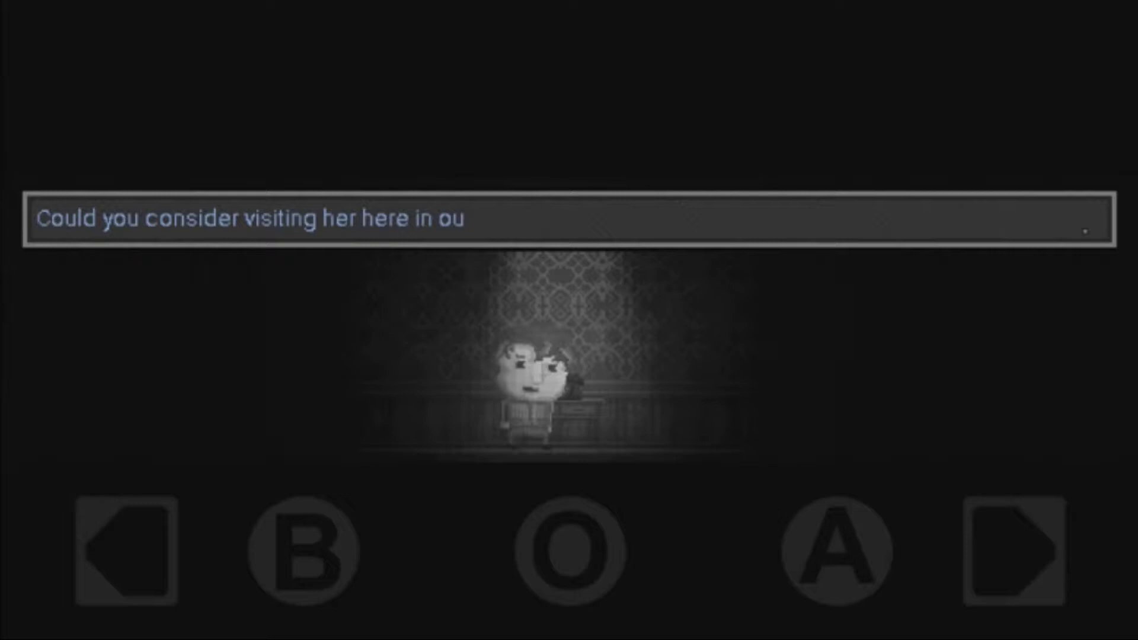
Agree to visit, finish the call, and start walking right
{"action": "left_click", "coordinate": [854, 556]}
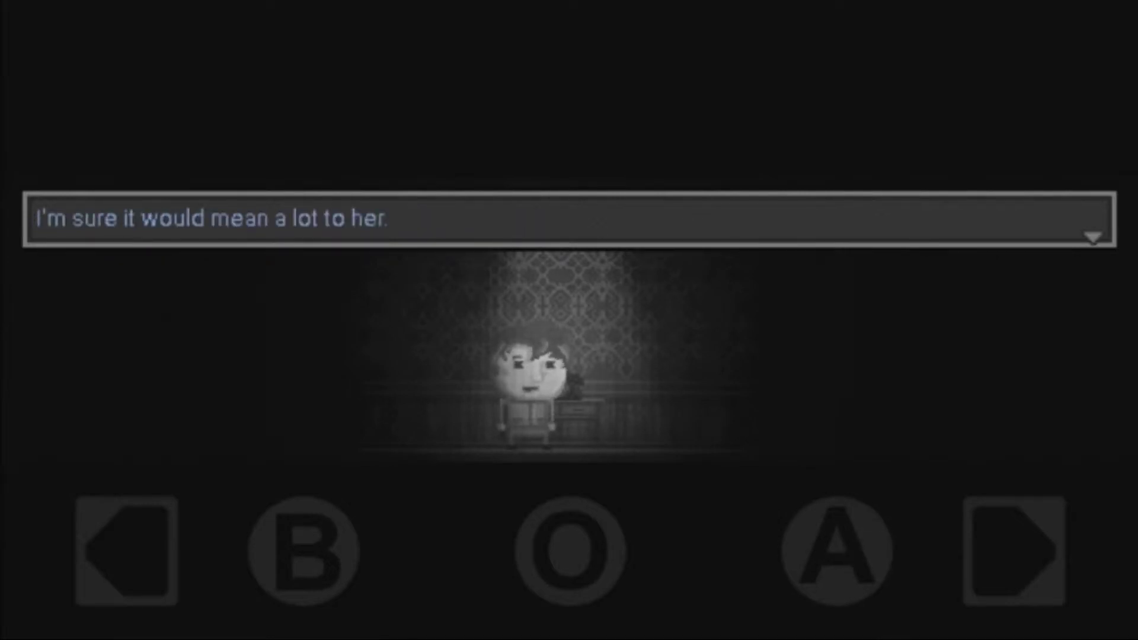
{"action": "left_click", "coordinate": [867, 555]}
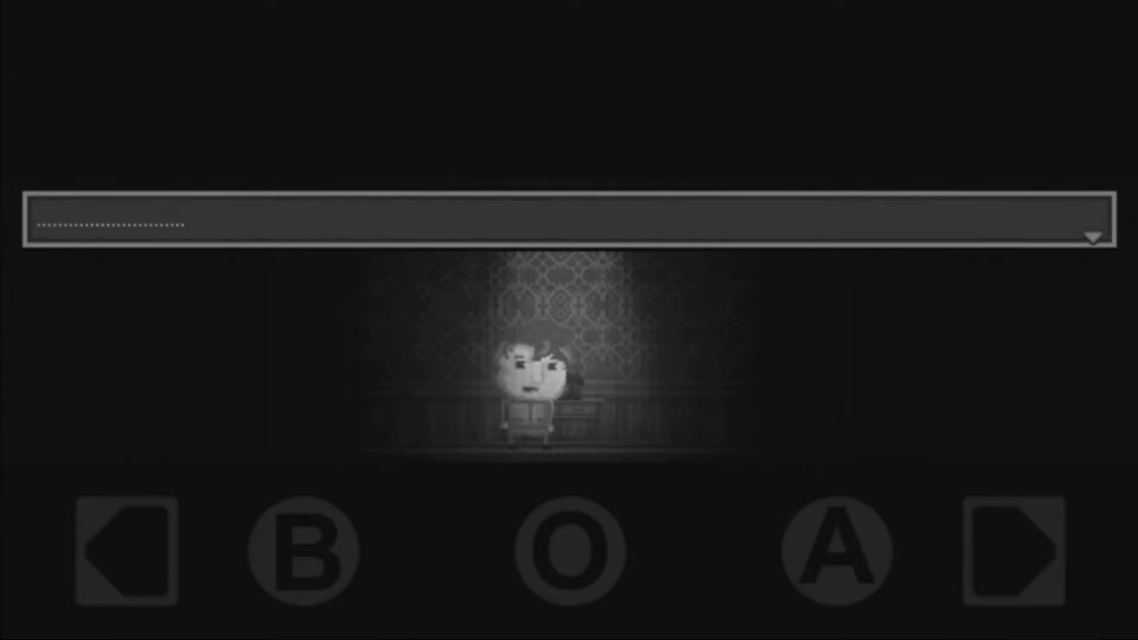
{"action": "left_click", "coordinate": [880, 556]}
{"action": "left_click", "coordinate": [870, 549]}
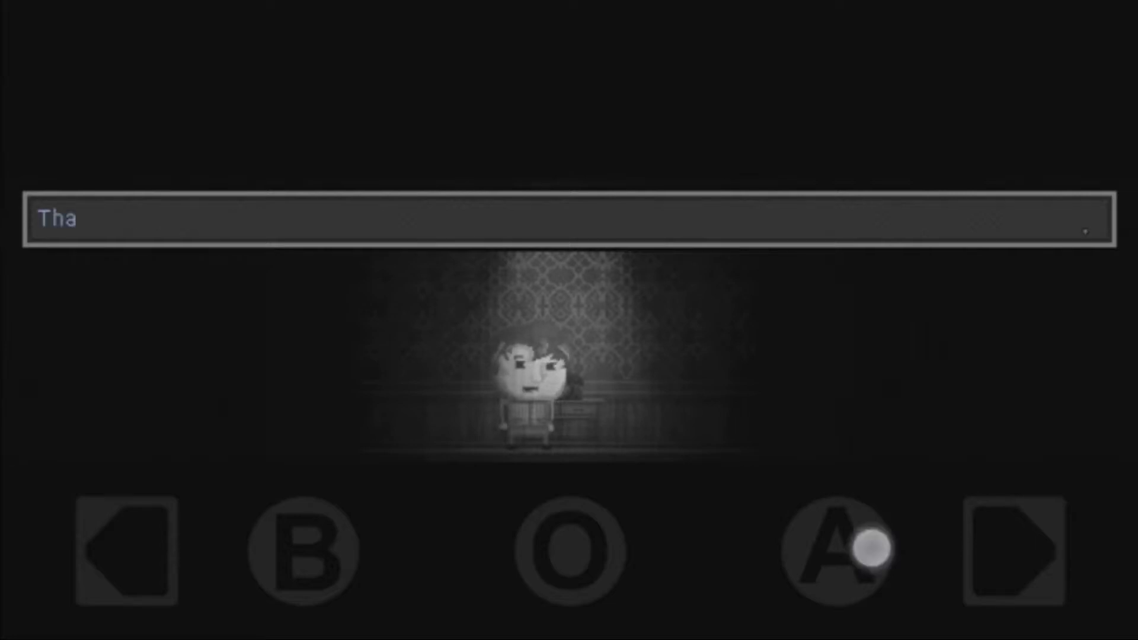
{"action": "left_click", "coordinate": [876, 549]}
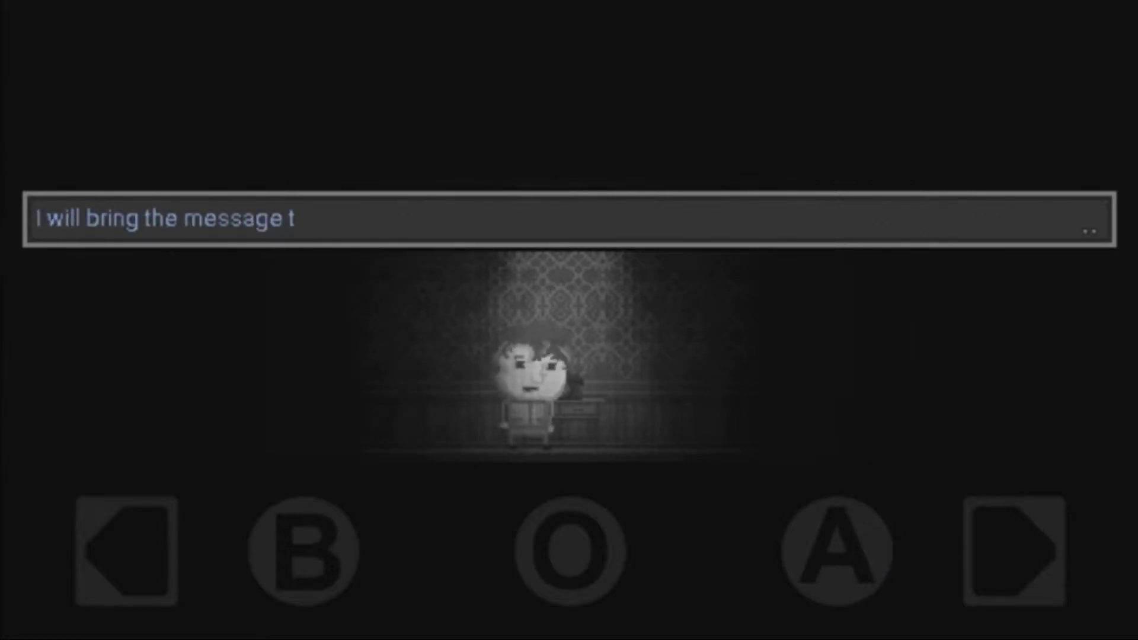
{"action": "left_click", "coordinate": [885, 534]}
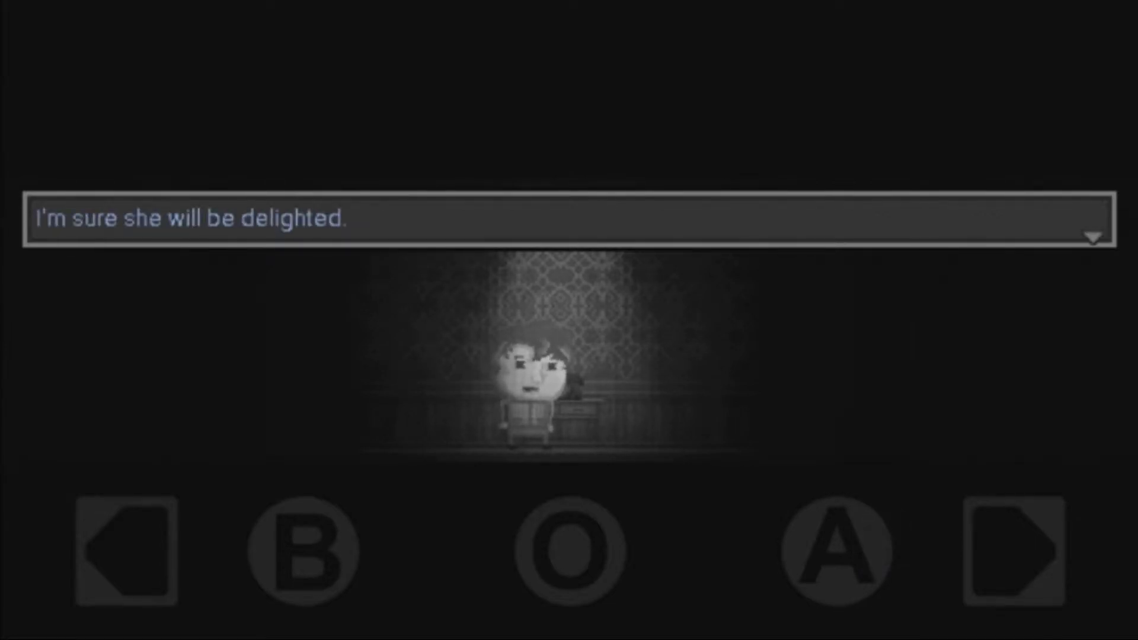
{"action": "left_click", "coordinate": [888, 537]}
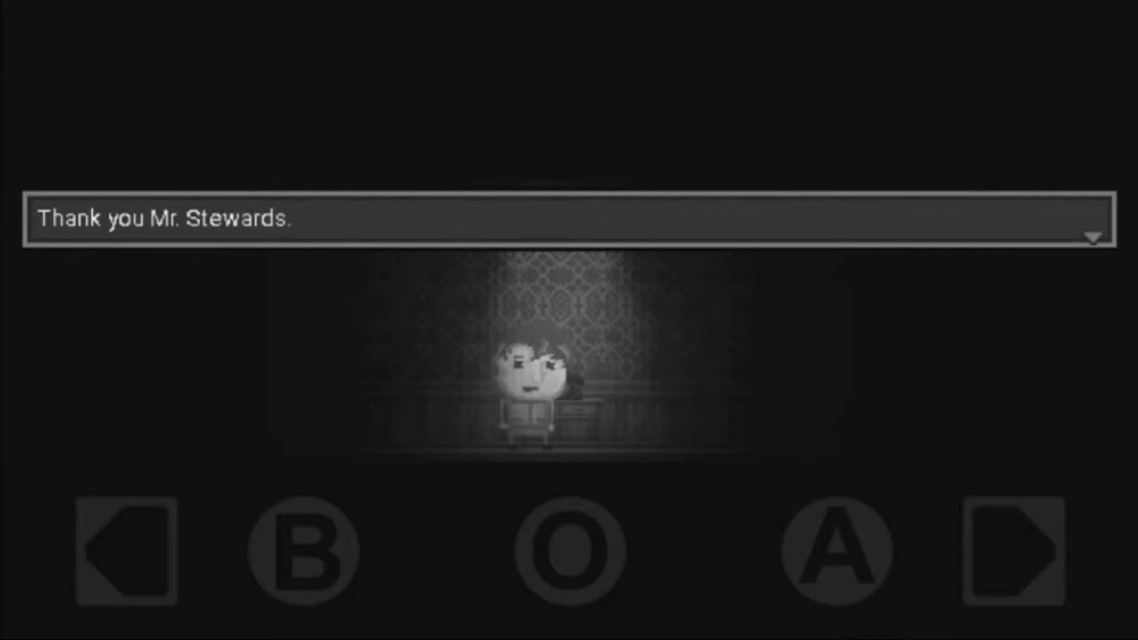
{"action": "left_click", "coordinate": [882, 540]}
{"action": "left_click_drag", "start_coordinate": [1055, 525], "coordinate": [1003, 537]}
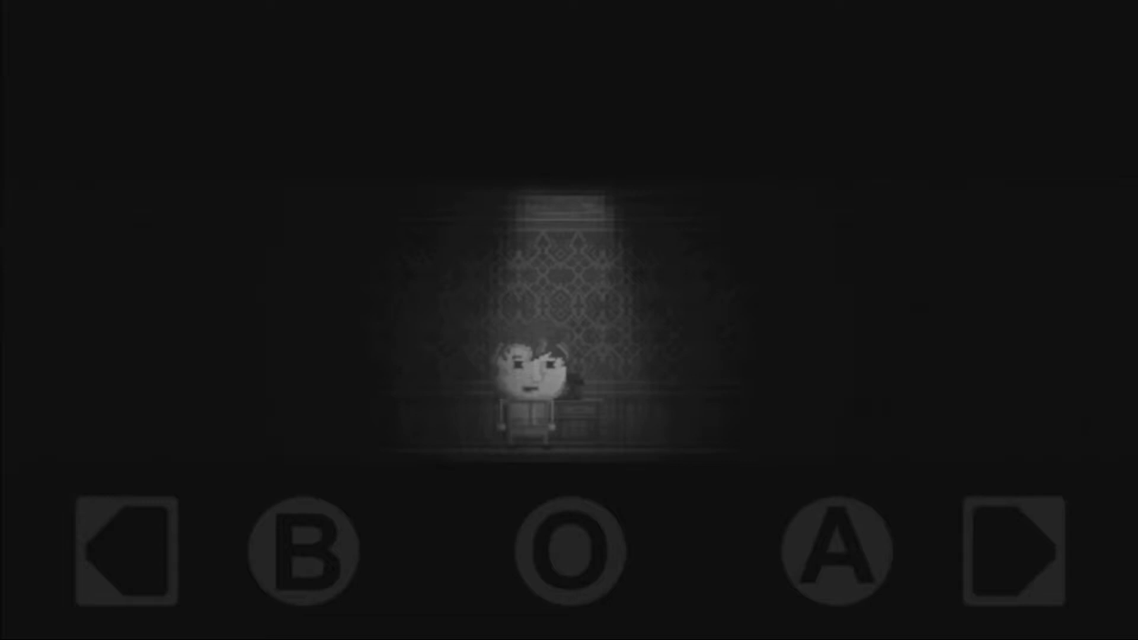
Read through the wake-up musings about visiting Mrs. Goodwin
{"action": "left_click", "coordinate": [1003, 560]}
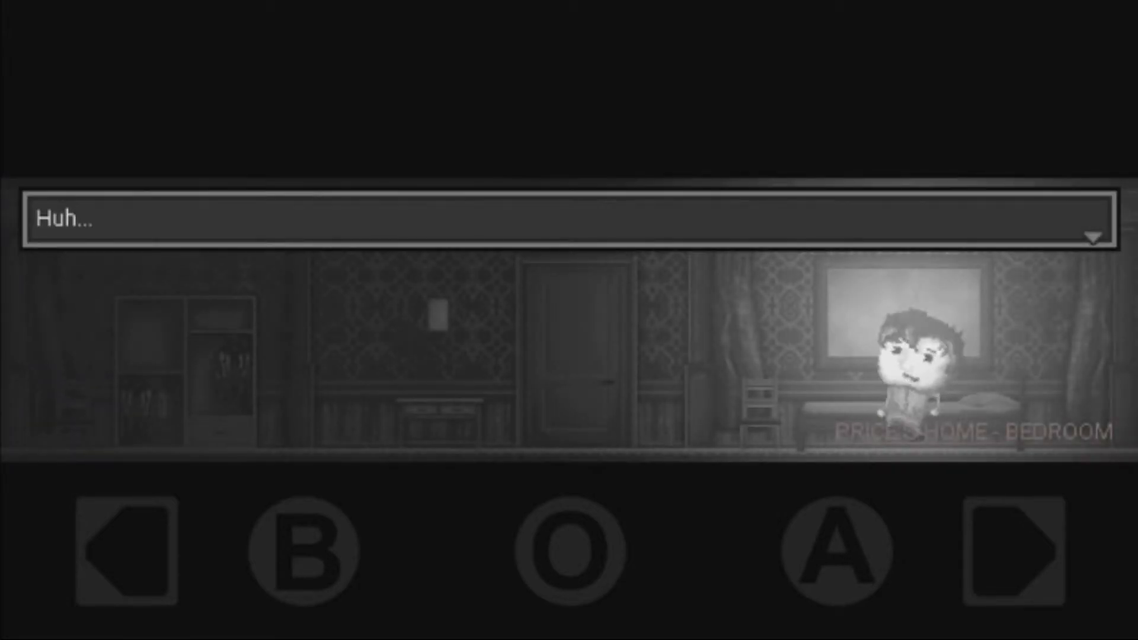
{"action": "left_click", "coordinate": [837, 552]}
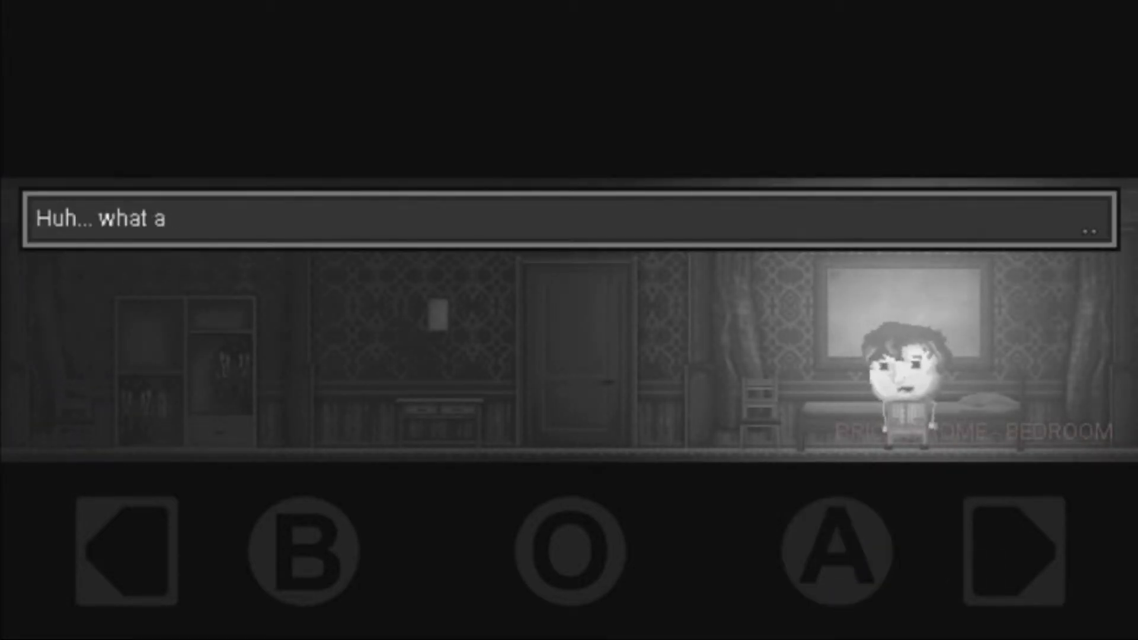
{"action": "left_click", "coordinate": [837, 553]}
{"action": "left_click", "coordinate": [837, 552]}
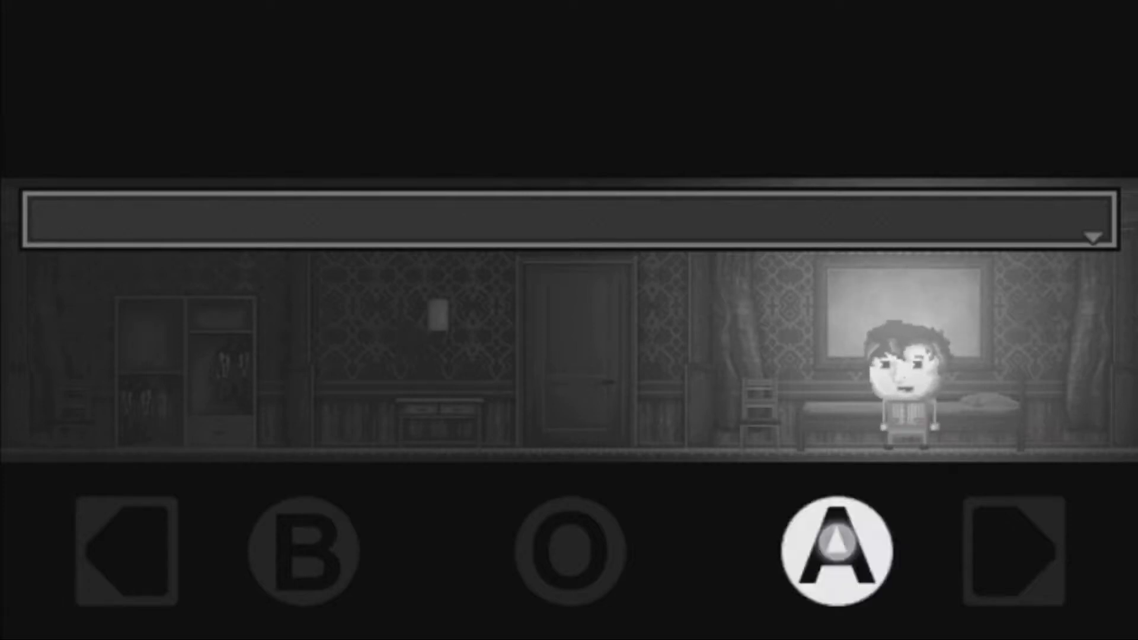
{"action": "left_click", "coordinate": [837, 552]}
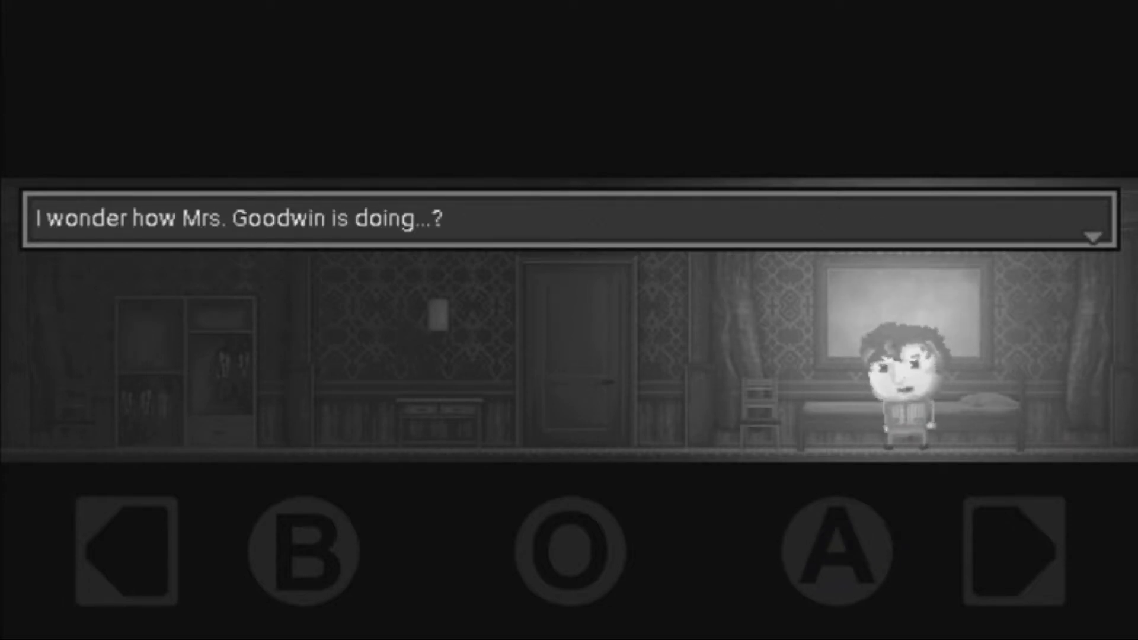
{"action": "left_click", "coordinate": [861, 534]}
{"action": "left_click", "coordinate": [837, 533]}
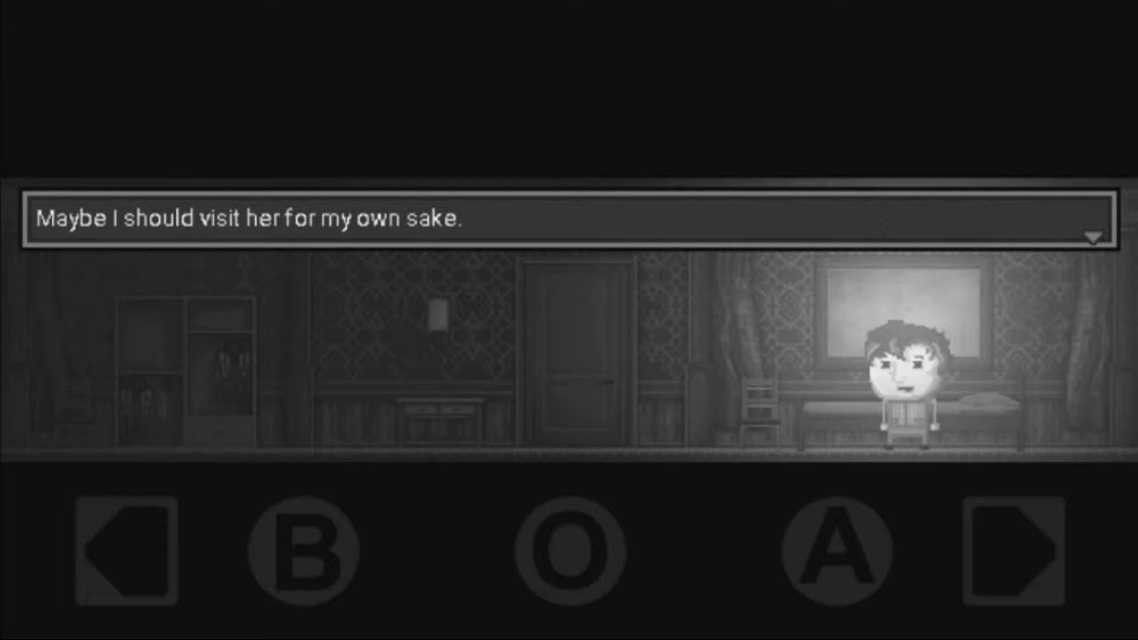
Close the musings and walk left out through the bedroom door
{"action": "left_click", "coordinate": [855, 495]}
{"action": "left_click", "coordinate": [853, 528]}
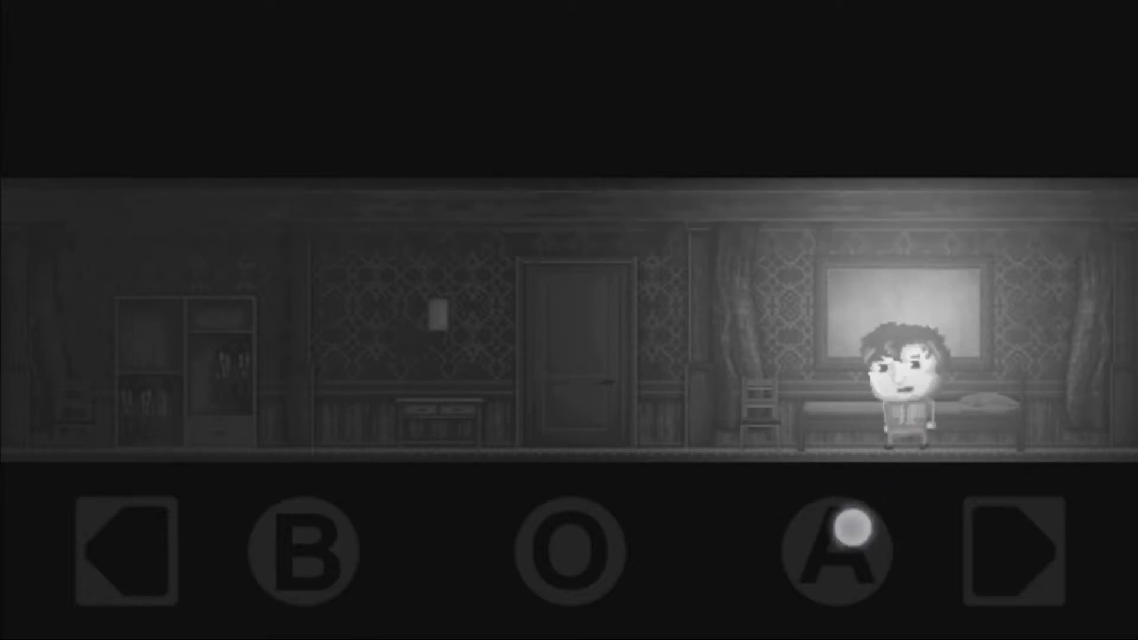
{"action": "left_click_drag", "start_coordinate": [118, 569], "coordinate": [119, 569]}
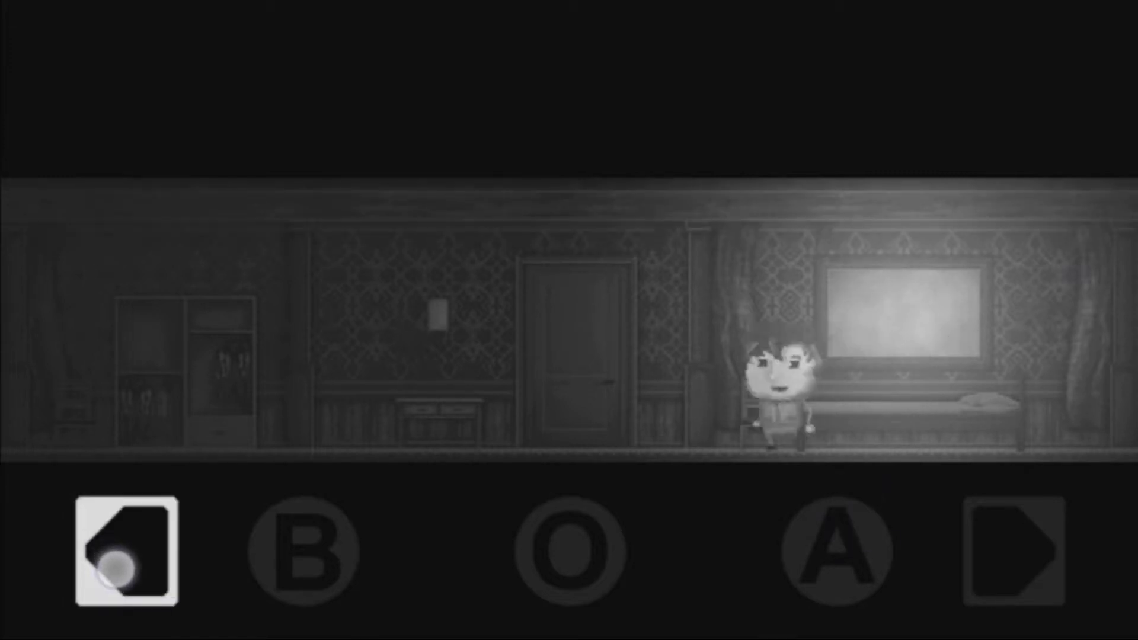
{"action": "left_click", "coordinate": [1014, 569]}
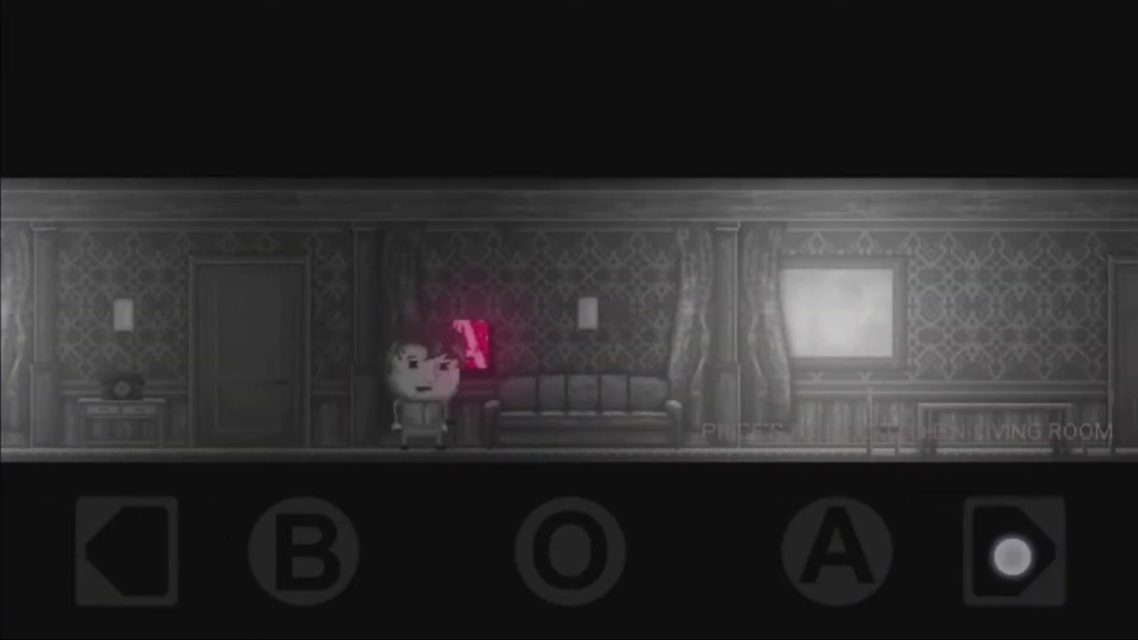
Save the game at the living room's red save point
{"action": "left_click", "coordinate": [879, 554]}
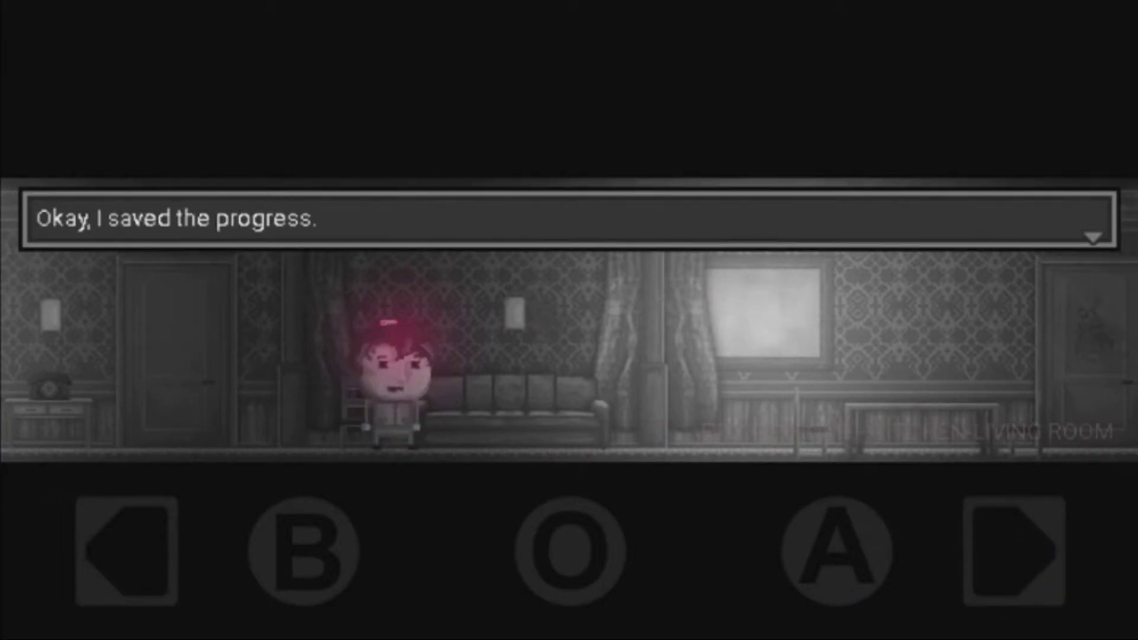
{"action": "left_click", "coordinate": [845, 550]}
{"action": "mouse_move", "coordinate": [1014, 552]}
{"action": "left_mouse_down"}
{"action": "mouse_move", "coordinate": [1036, 545]}
{"action": "mouse_move", "coordinate": [1040, 558]}
{"action": "left_mouse_up"}
Inspect the new kitchen coffee maker, read its monologue, and walk back left
{"action": "left_click_drag", "start_coordinate": [127, 550], "coordinate": [128, 550]}
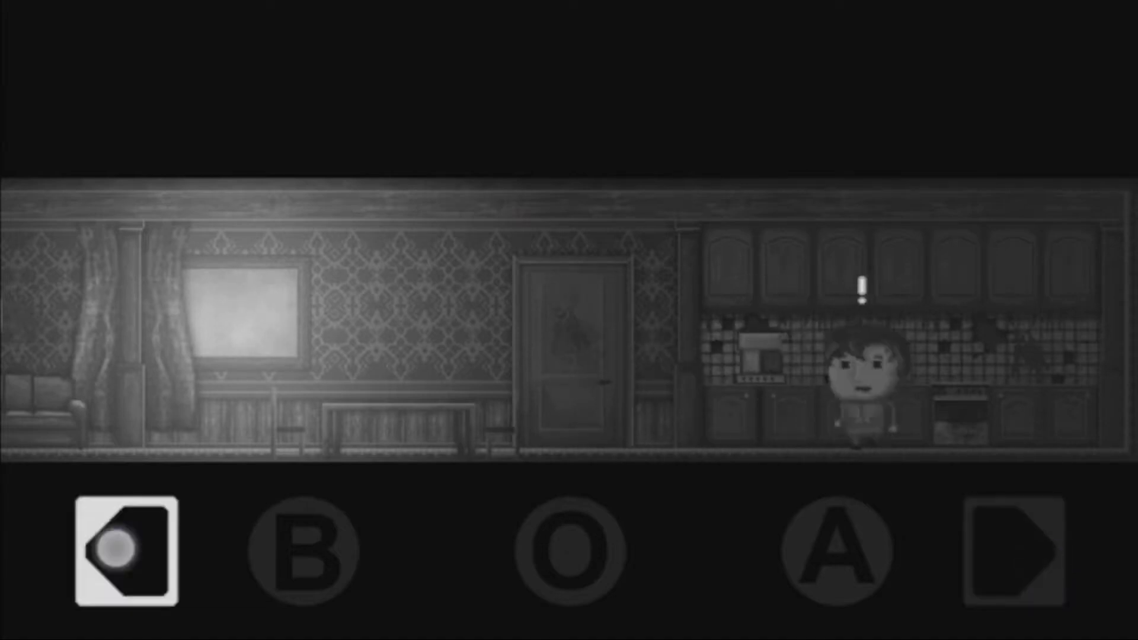
{"action": "left_click", "coordinate": [870, 555]}
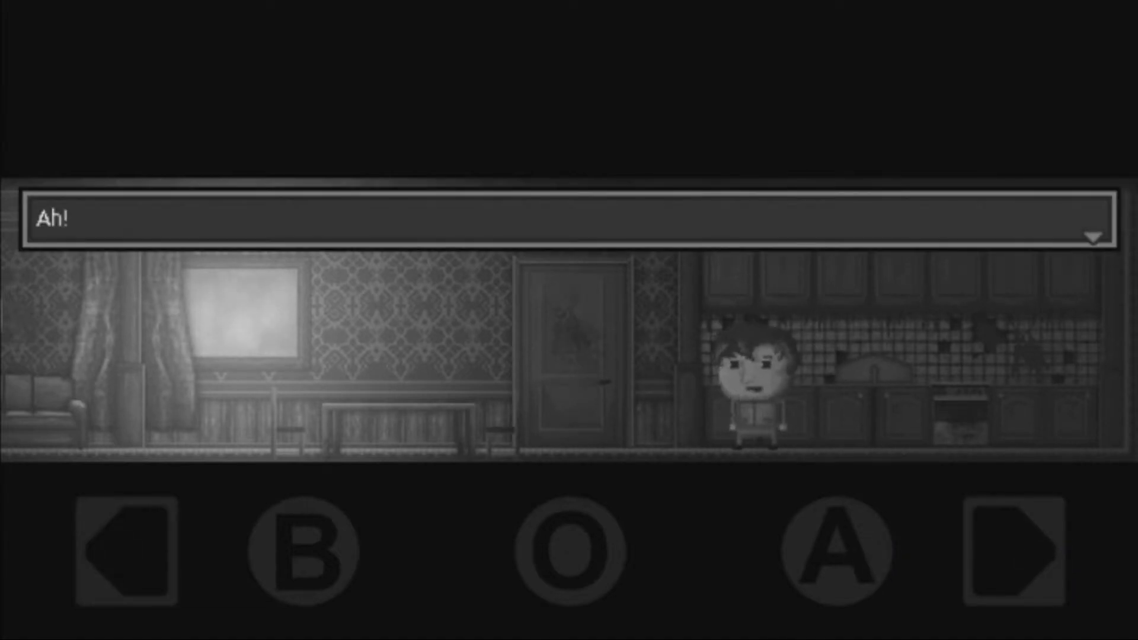
{"action": "left_click", "coordinate": [870, 549]}
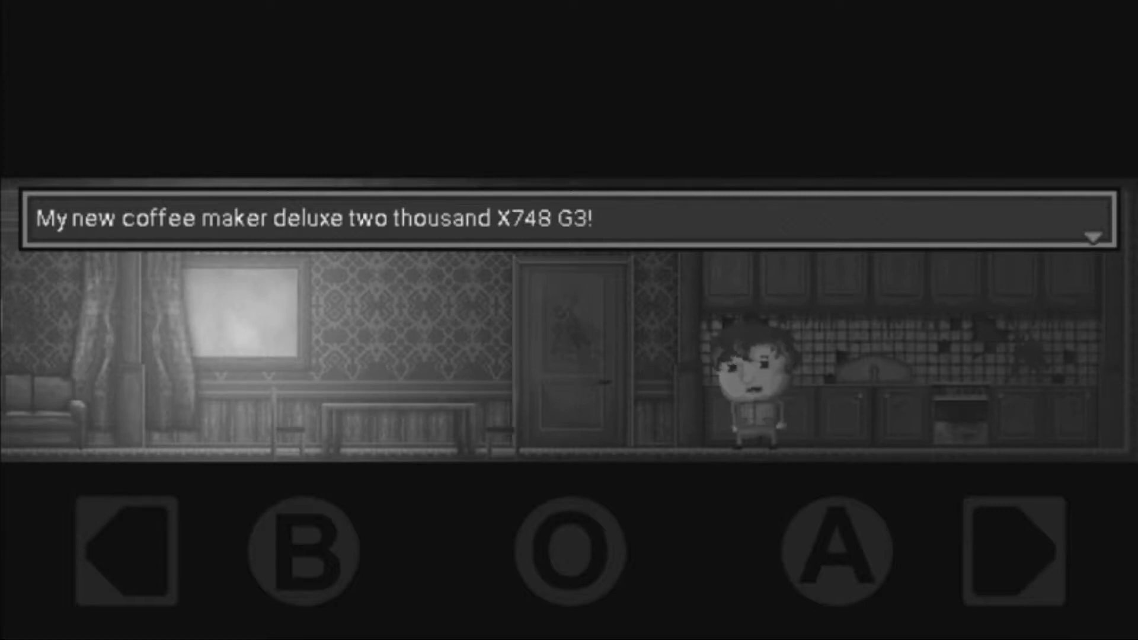
{"action": "left_click", "coordinate": [847, 548]}
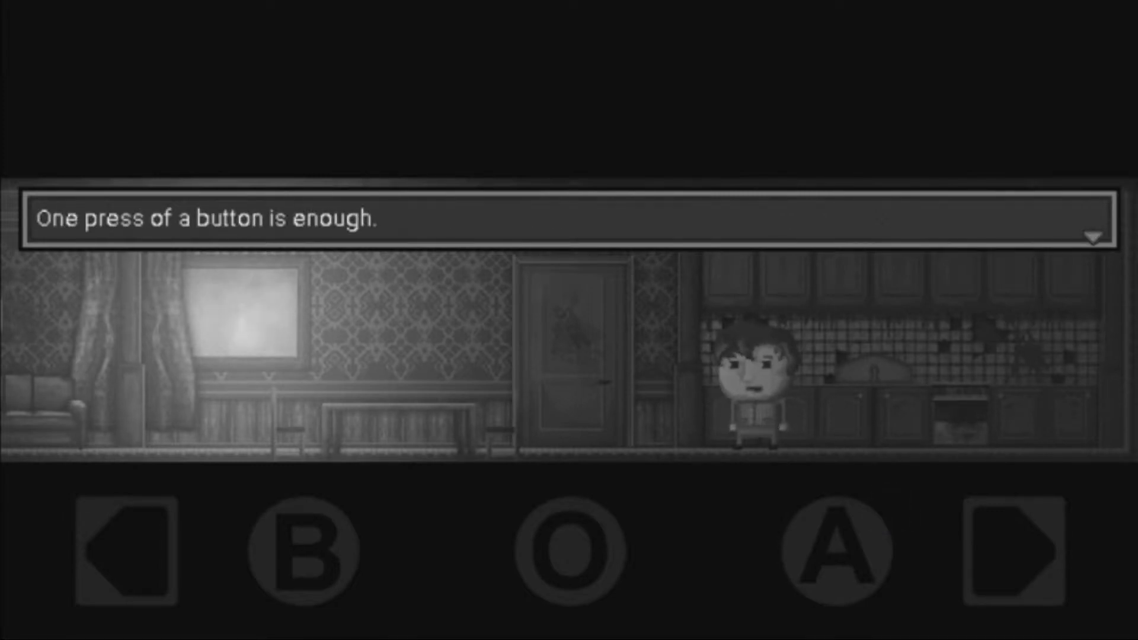
{"action": "left_click", "coordinate": [886, 519]}
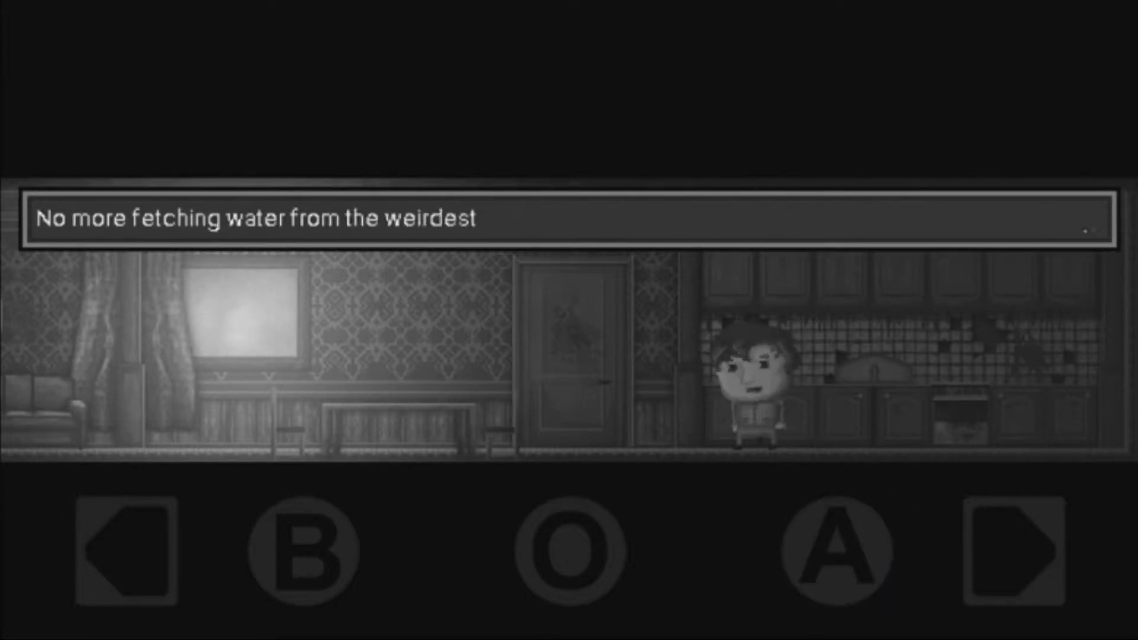
{"action": "left_click", "coordinate": [880, 525]}
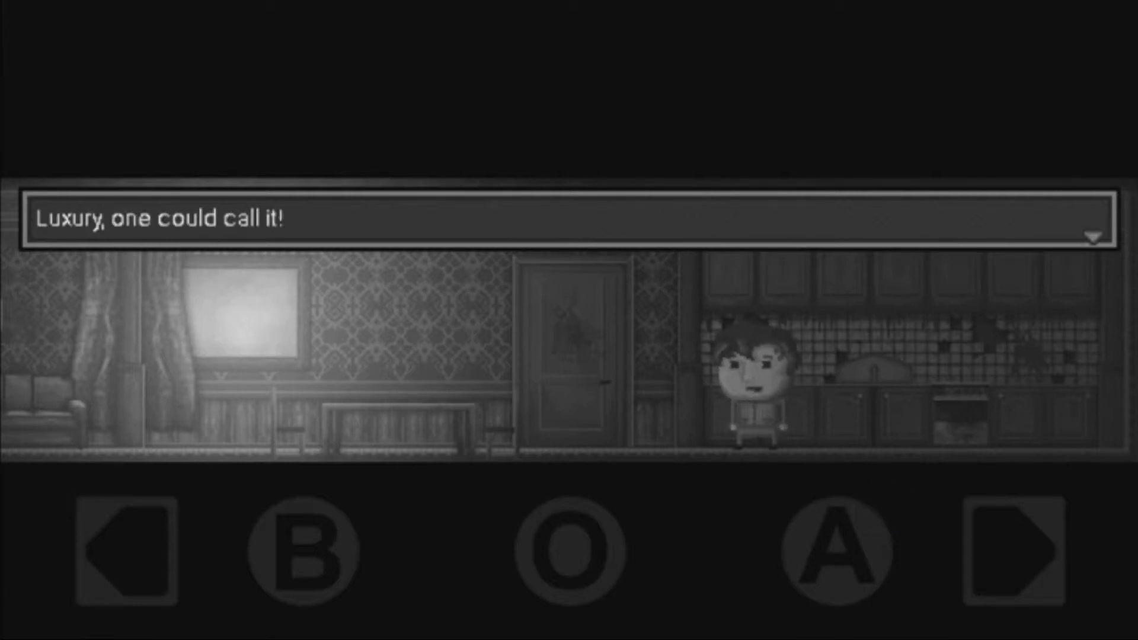
{"action": "left_click", "coordinate": [894, 504]}
{"action": "left_click", "coordinate": [836, 551]}
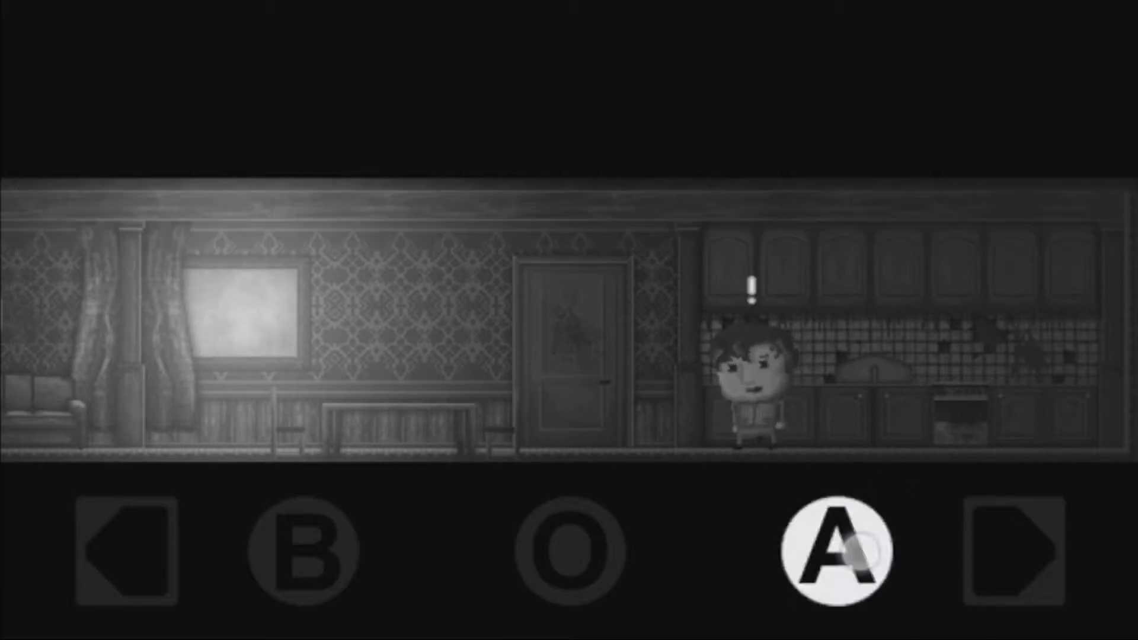
{"action": "mouse_move", "coordinate": [133, 550]}
{"action": "left_mouse_down"}
{"action": "mouse_move", "coordinate": [159, 554]}
{"action": "mouse_move", "coordinate": [147, 532]}
{"action": "left_mouse_up"}
Dismiss the remark about the caller and pick up the living room telephone
{"action": "left_click", "coordinate": [861, 558]}
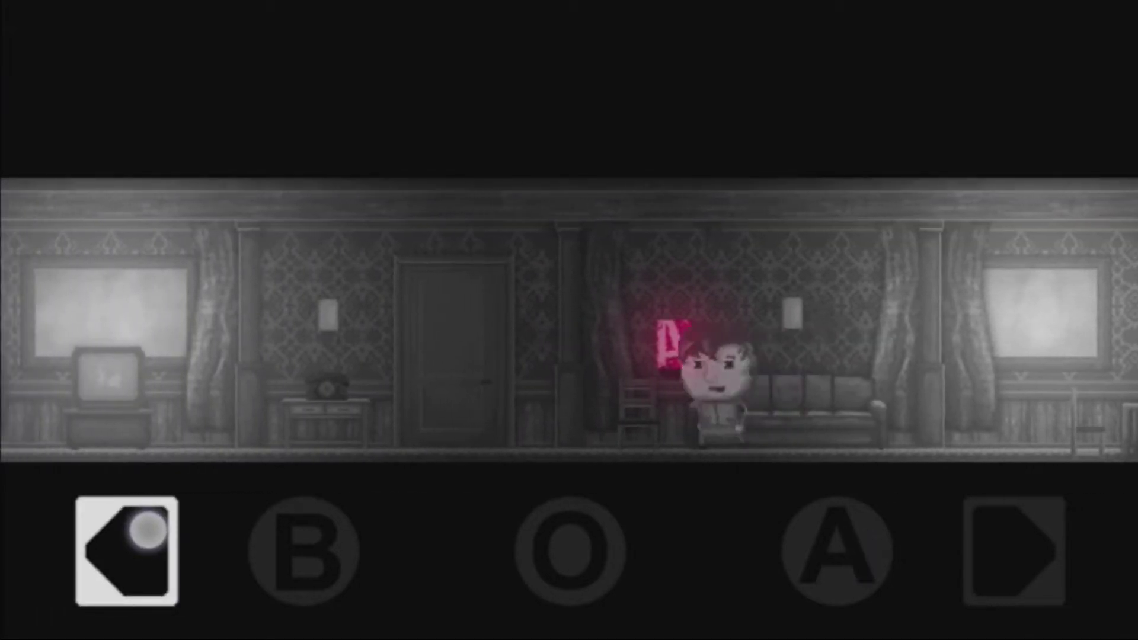
{"action": "left_click", "coordinate": [147, 533]}
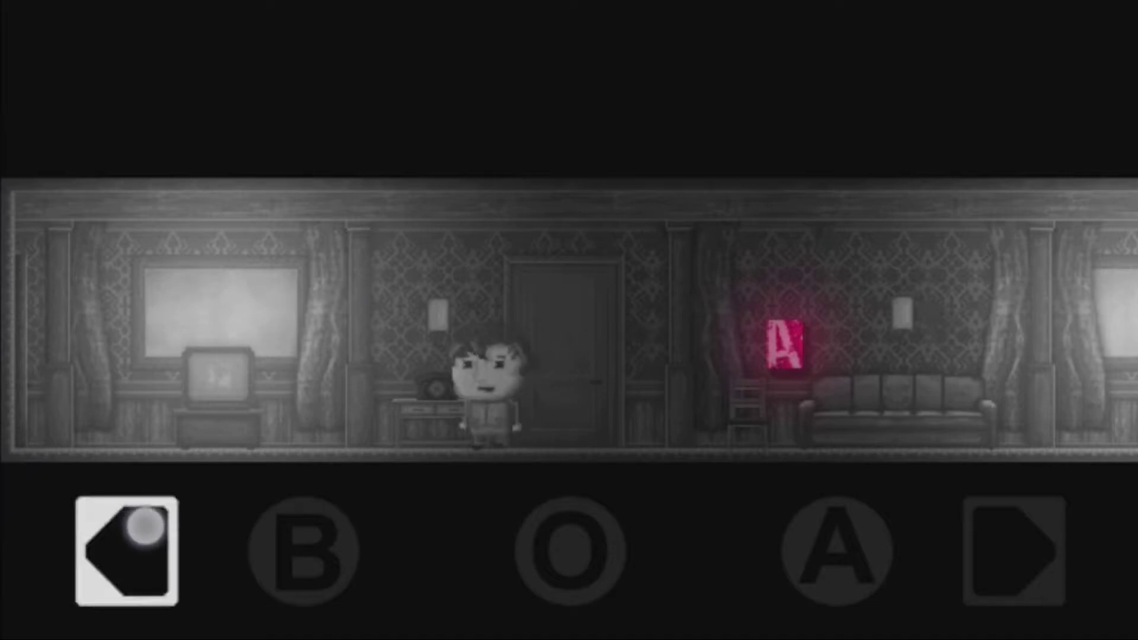
{"action": "left_click", "coordinate": [888, 538]}
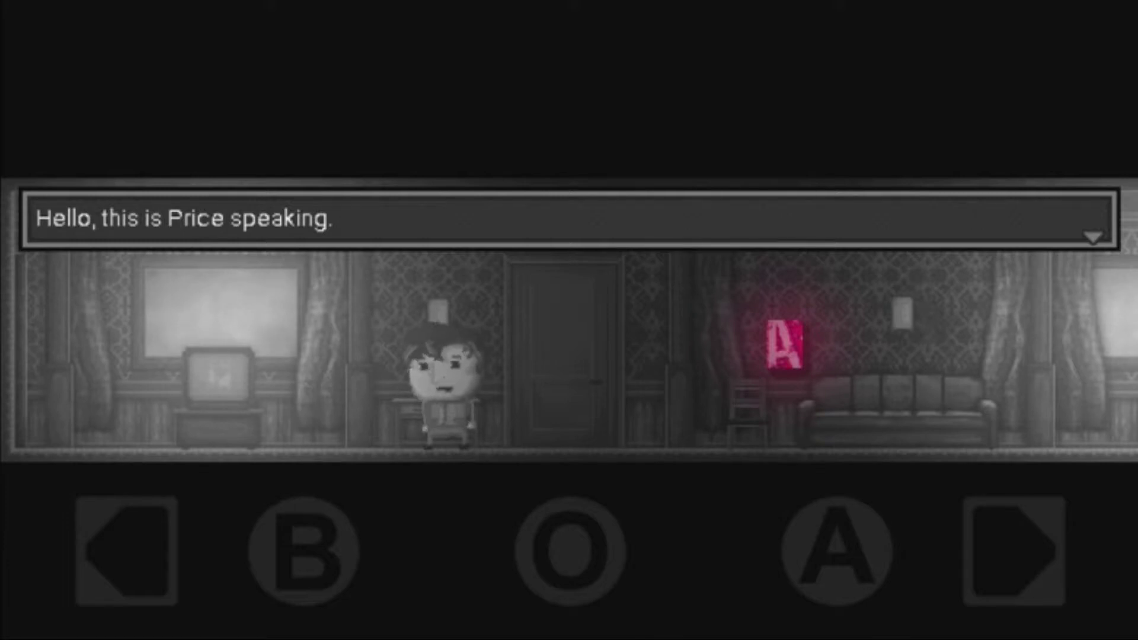
Hear the caller's introduction and the news about the stroke
{"action": "left_click", "coordinate": [852, 548]}
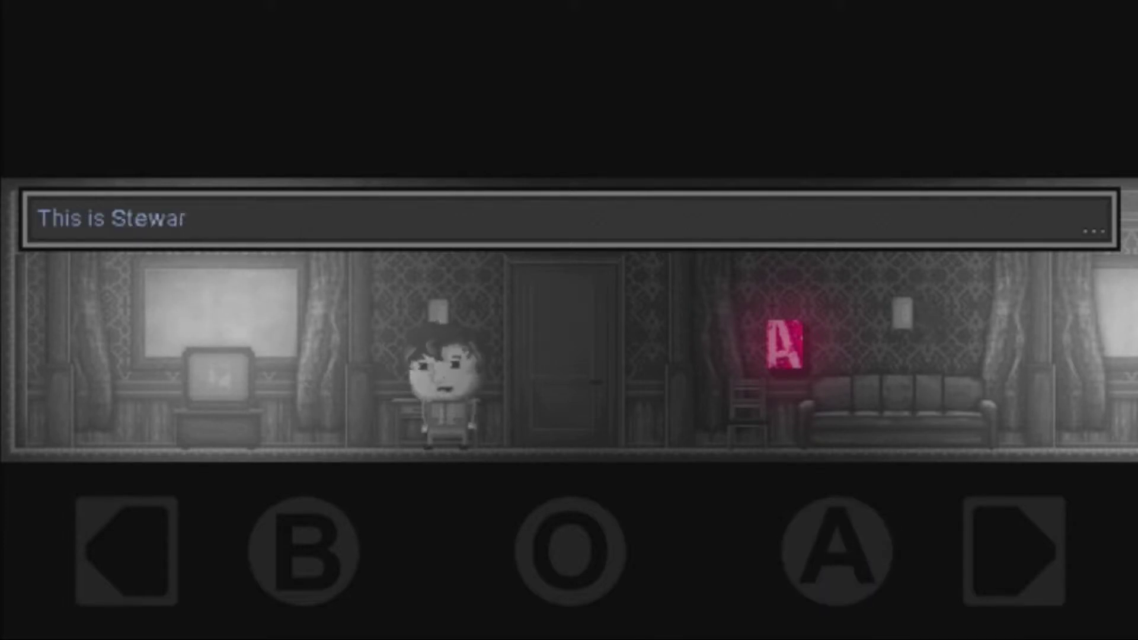
{"action": "left_click", "coordinate": [840, 550]}
{"action": "left_click", "coordinate": [878, 510]}
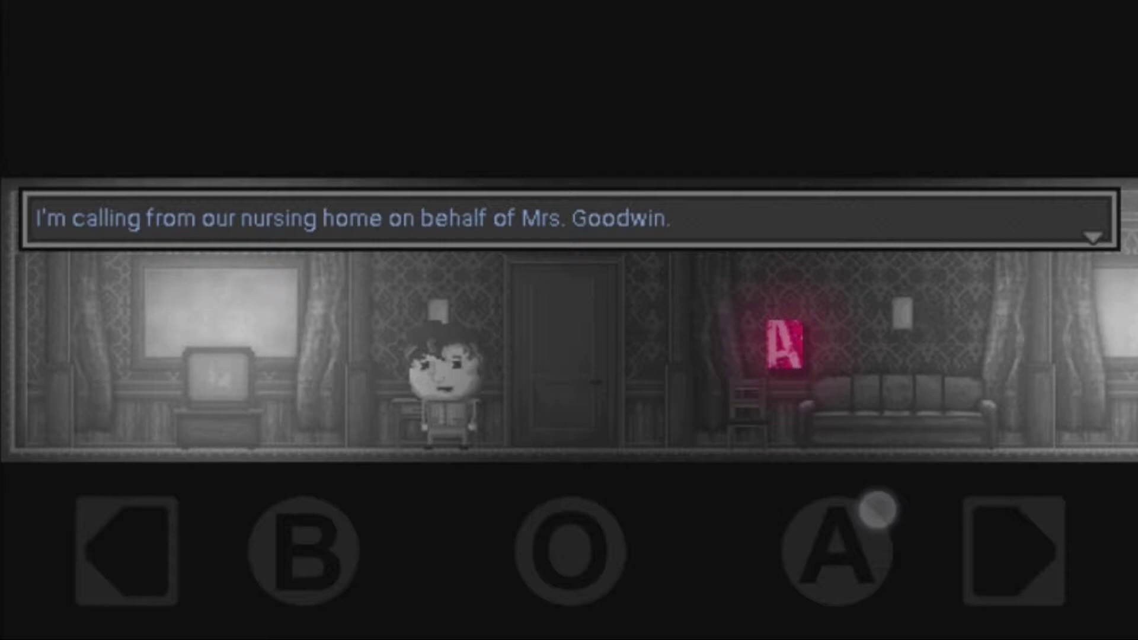
{"action": "left_click", "coordinate": [890, 538]}
{"action": "left_click", "coordinate": [878, 528]}
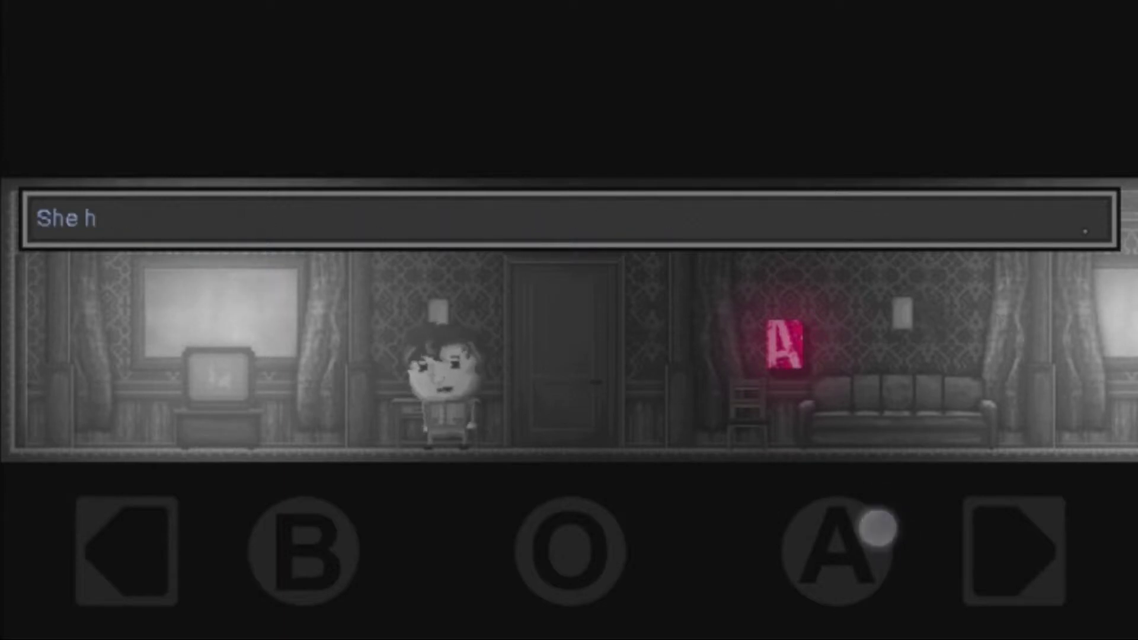
{"action": "left_click", "coordinate": [889, 513]}
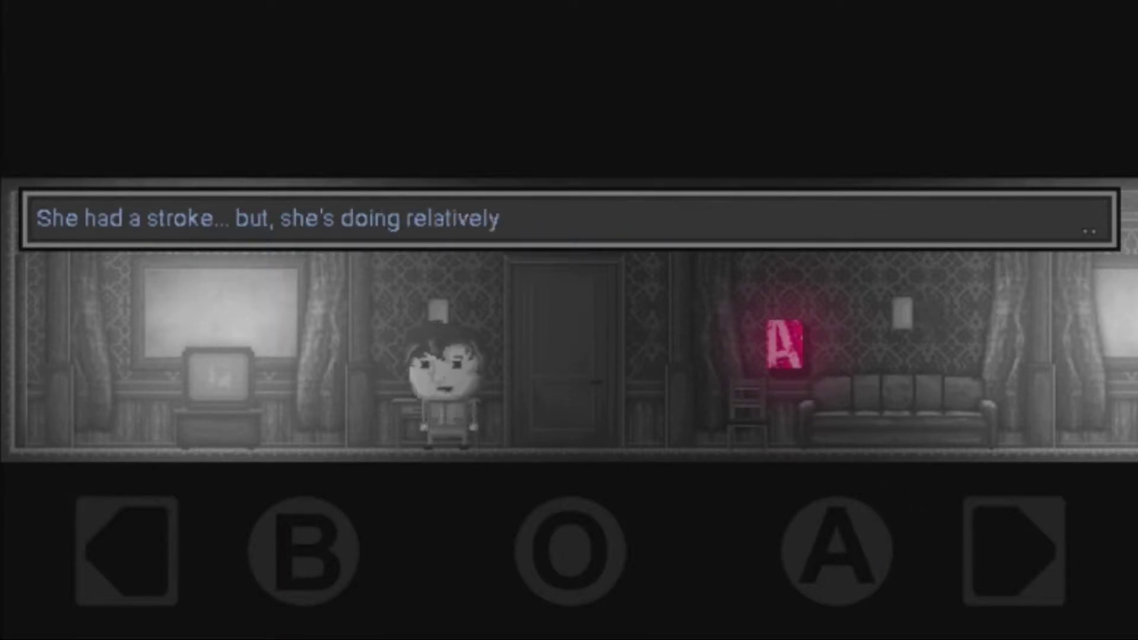
{"action": "left_click", "coordinate": [887, 482]}
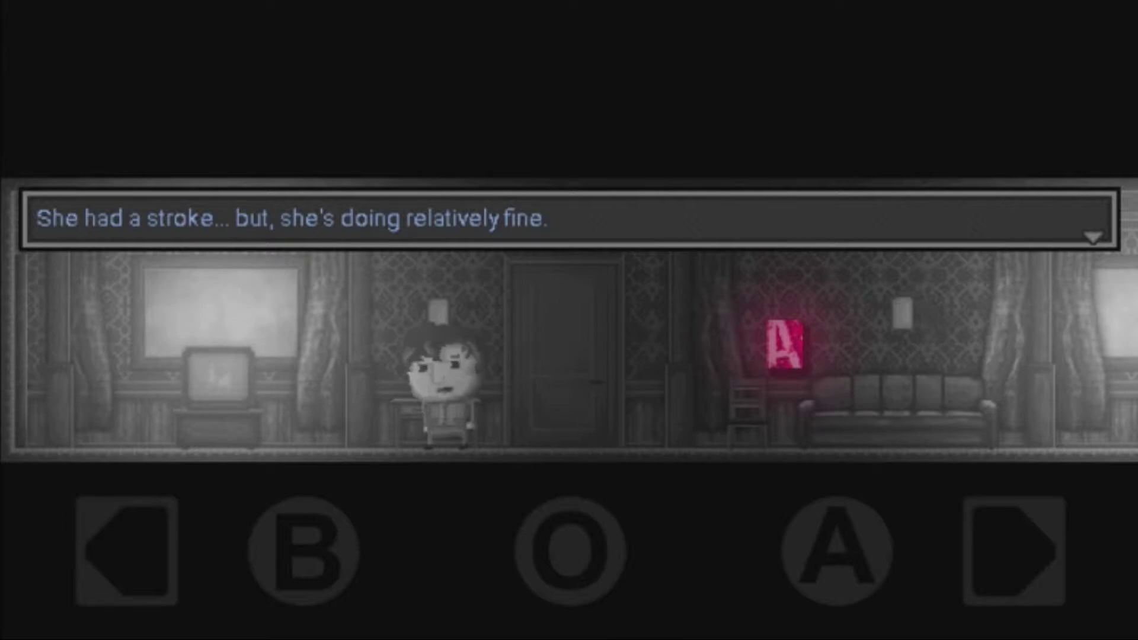
Listen to the rest of the caller's explanation
{"action": "left_click", "coordinate": [839, 557]}
{"action": "left_click", "coordinate": [866, 542]}
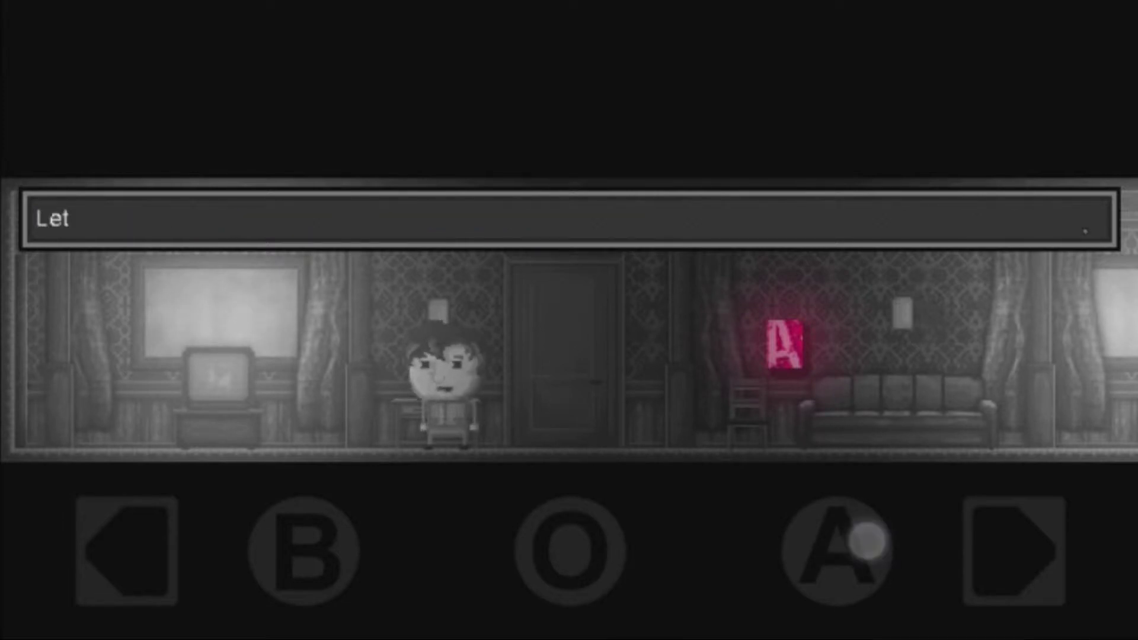
{"action": "left_click", "coordinate": [869, 519]}
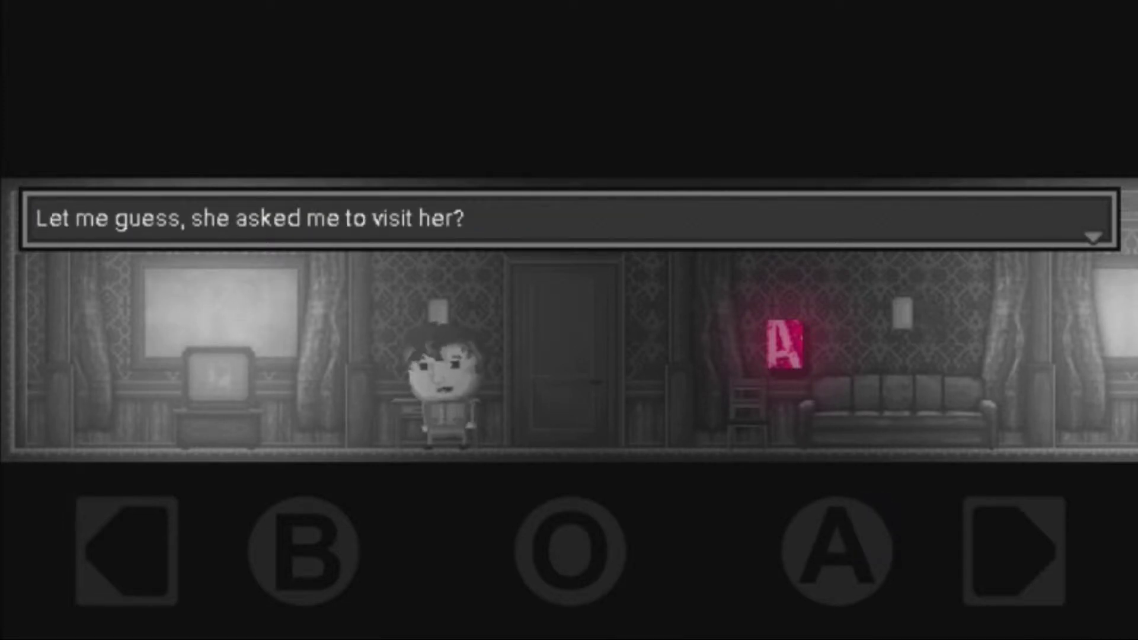
{"action": "left_click", "coordinate": [829, 559]}
{"action": "left_click", "coordinate": [843, 538]}
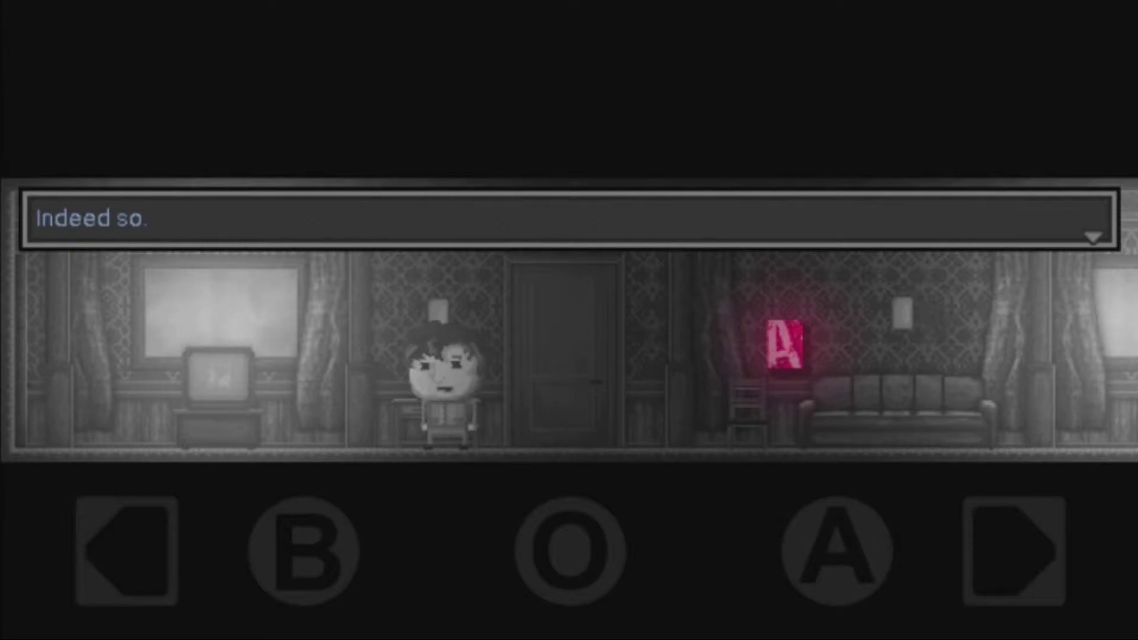
{"action": "left_click", "coordinate": [853, 535]}
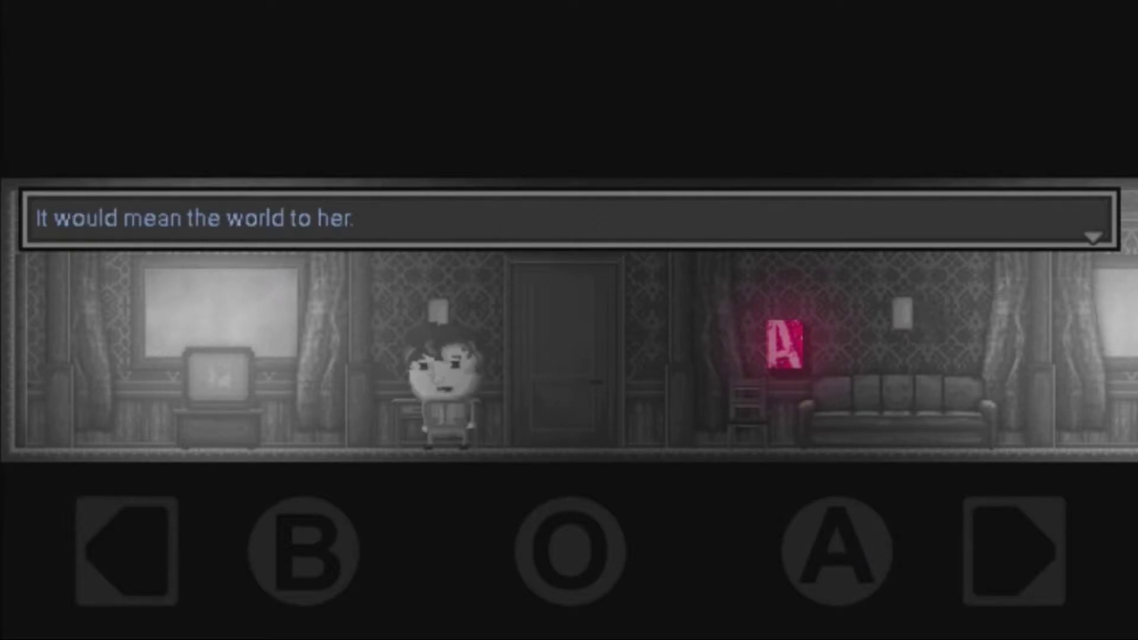
{"action": "left_click", "coordinate": [864, 509]}
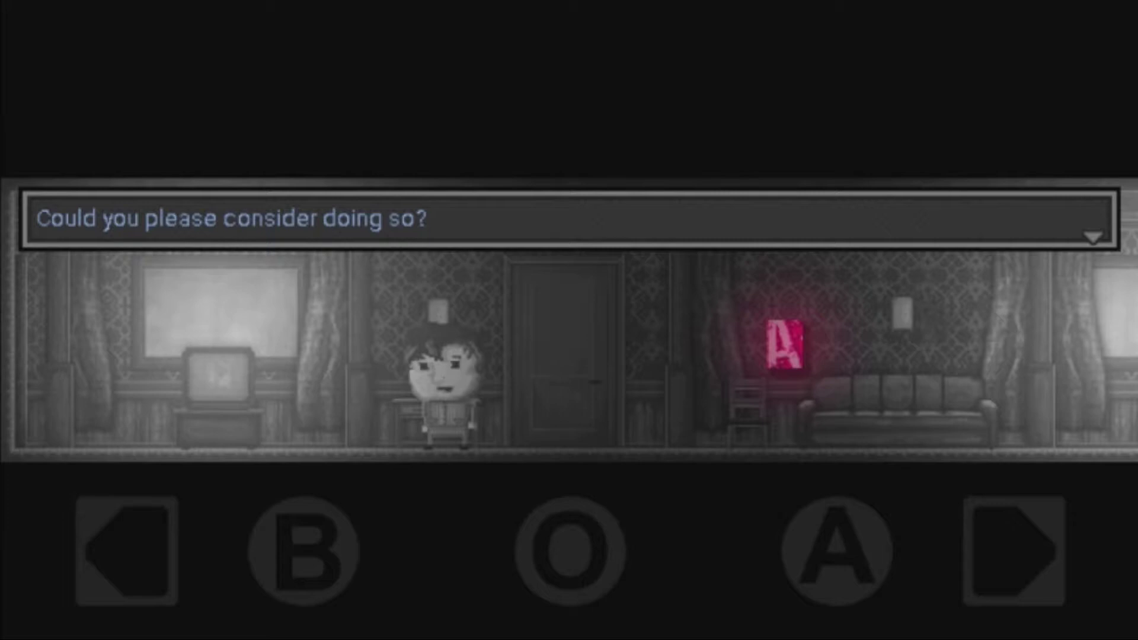
Agree to visit her, thank the caller, and close the dialogue
{"action": "left_click", "coordinate": [838, 551]}
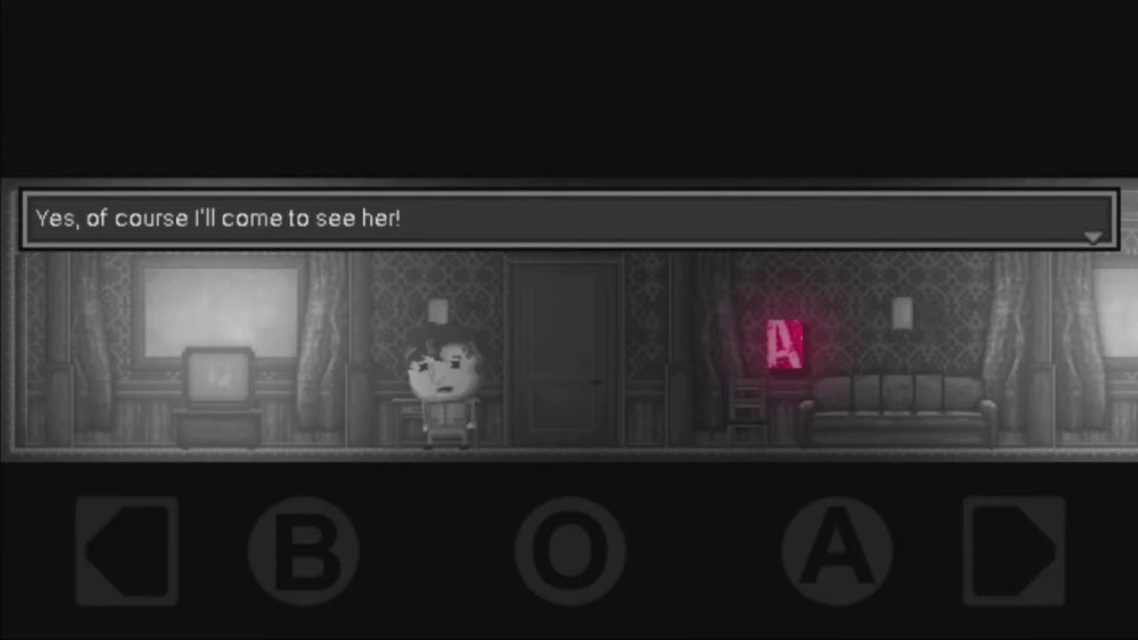
{"action": "left_click", "coordinate": [841, 527]}
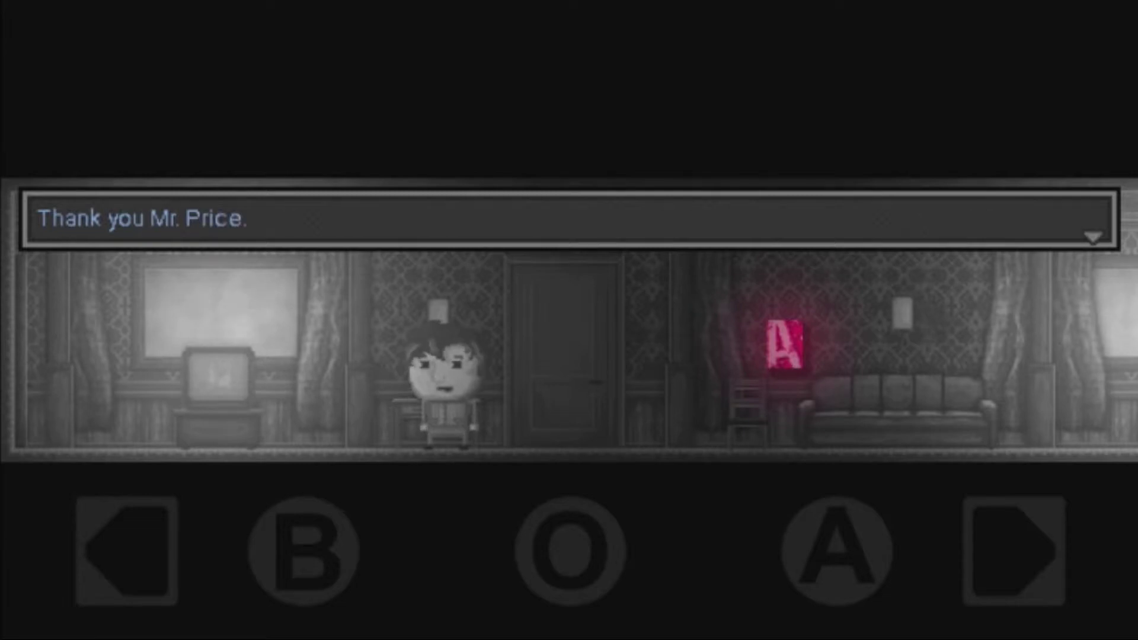
{"action": "left_click", "coordinate": [821, 551]}
{"action": "left_click", "coordinate": [839, 538]}
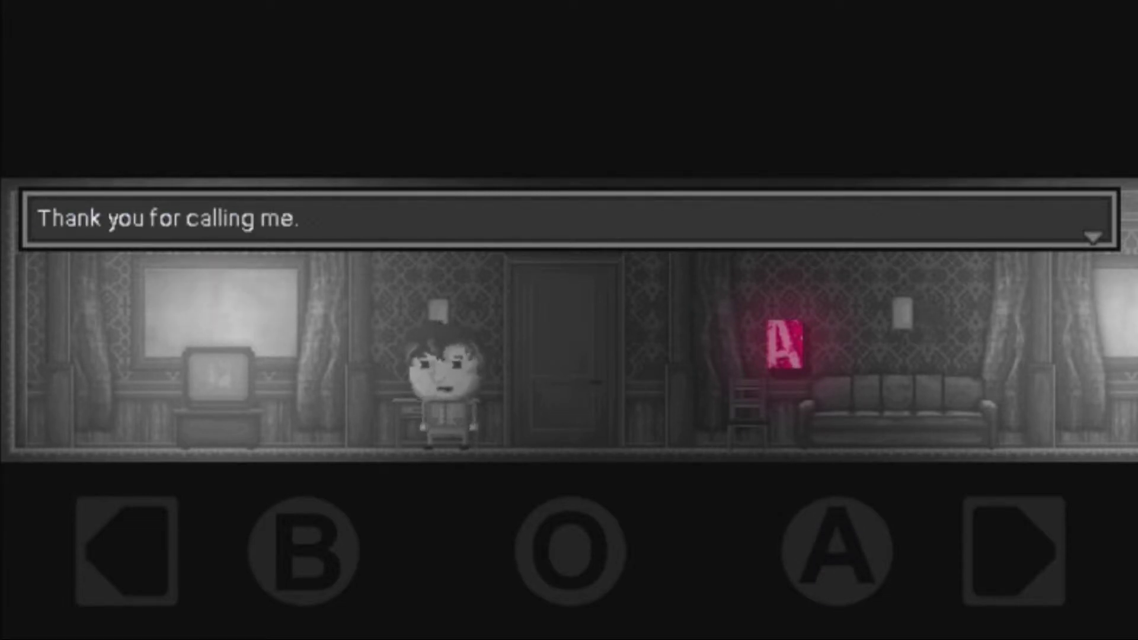
{"action": "left_click", "coordinate": [838, 551]}
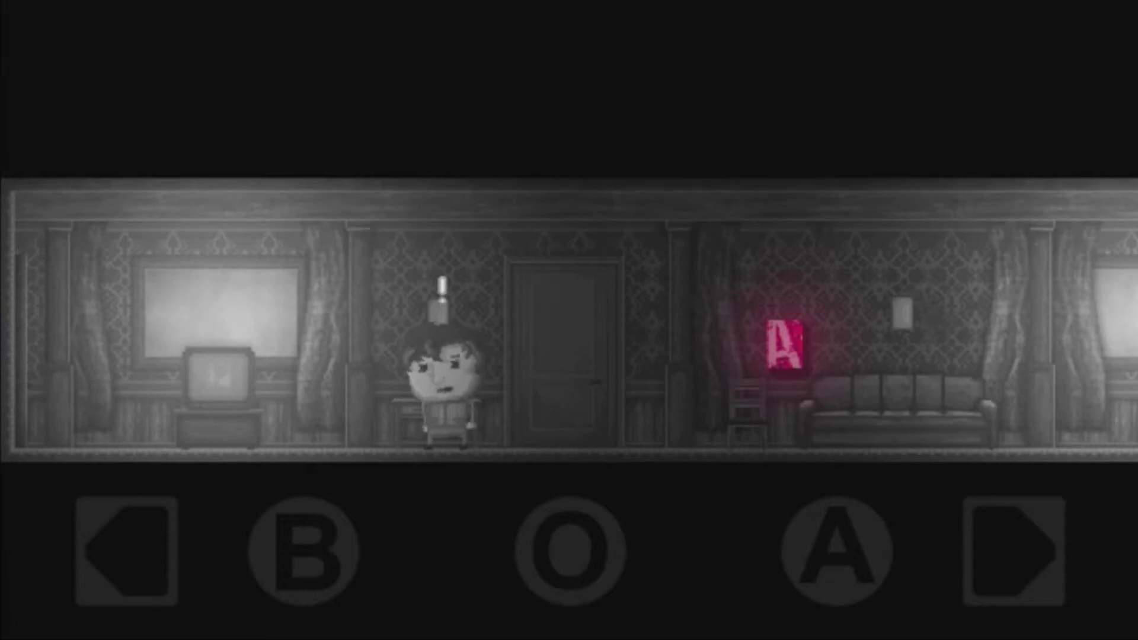
Walk right past the couch to the elderly couple and start talking
{"action": "left_click", "coordinate": [1014, 551]}
{"action": "left_click", "coordinate": [1013, 552]}
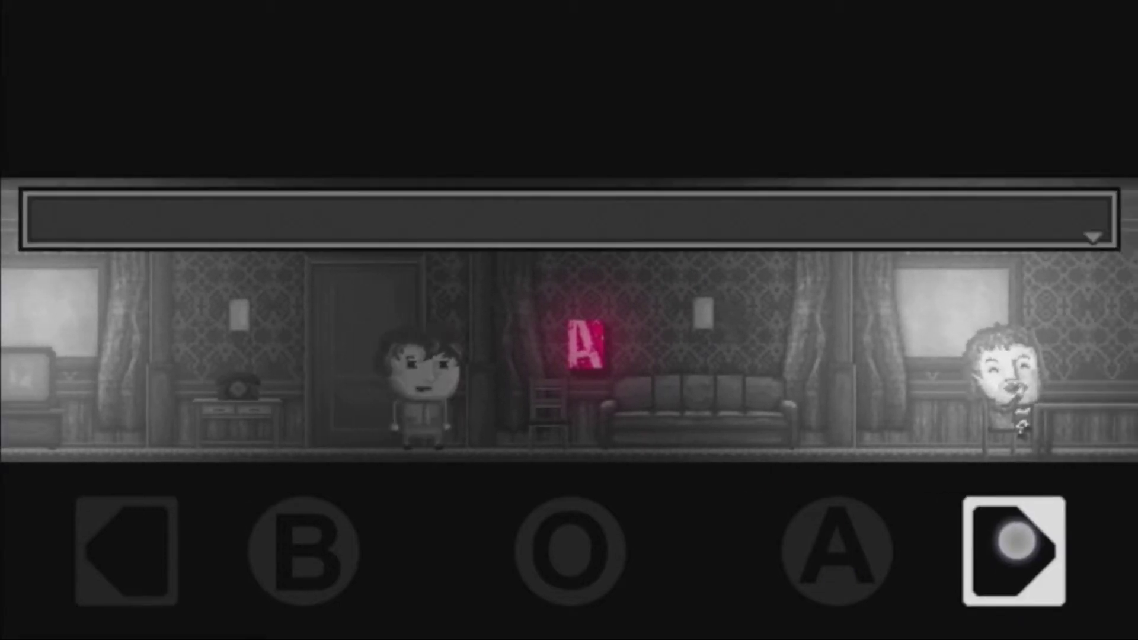
{"action": "left_click", "coordinate": [1014, 551]}
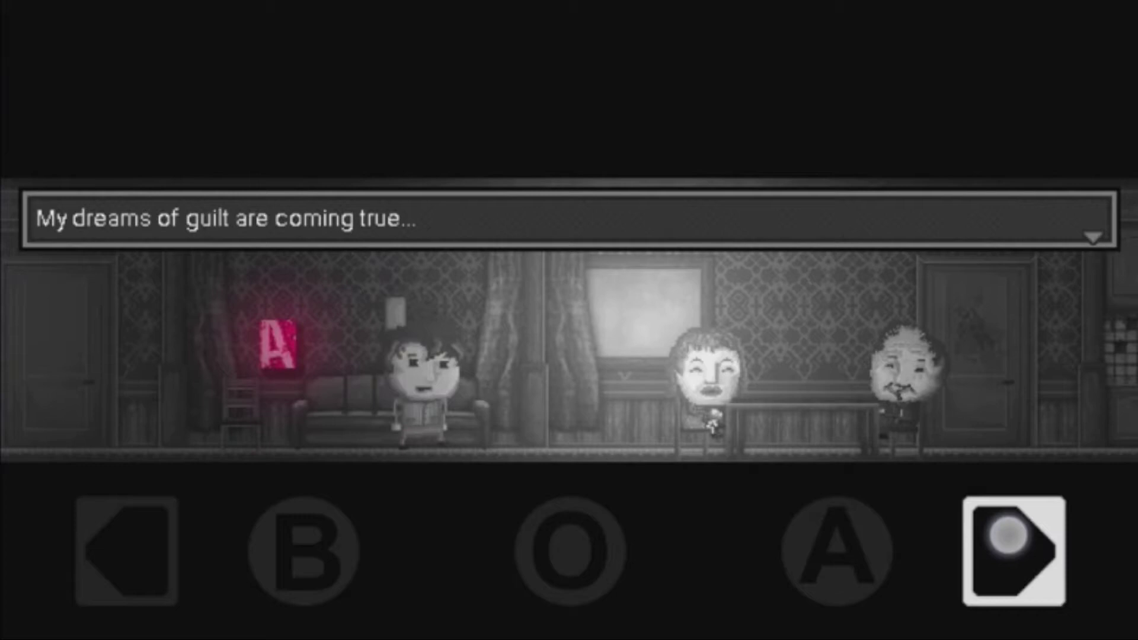
{"action": "left_click", "coordinate": [837, 552]}
{"action": "left_click", "coordinate": [1014, 552]}
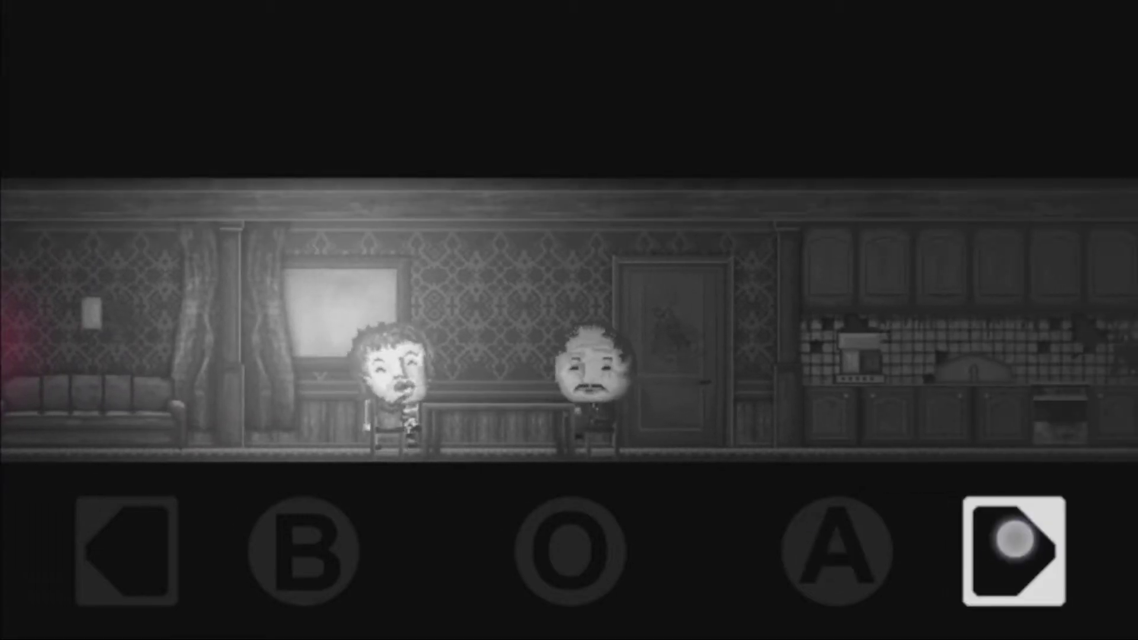
{"action": "left_click", "coordinate": [837, 551]}
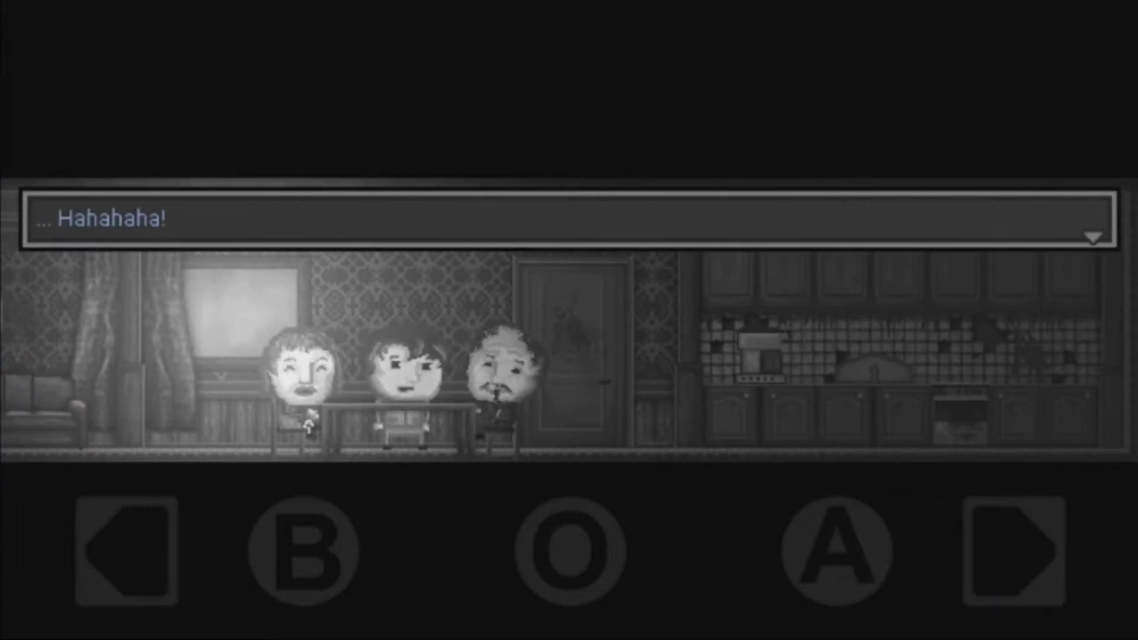
Go through the couple's lines about the coffee up to Price's reply
{"action": "left_click", "coordinate": [838, 552]}
{"action": "left_click", "coordinate": [838, 551]}
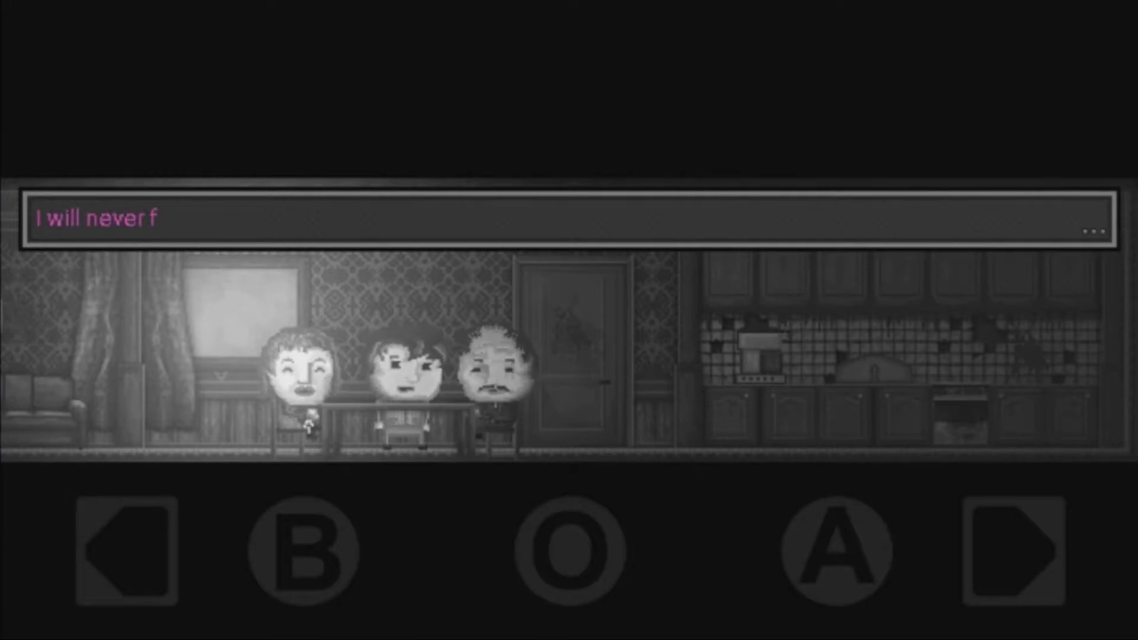
{"action": "left_click", "coordinate": [854, 528]}
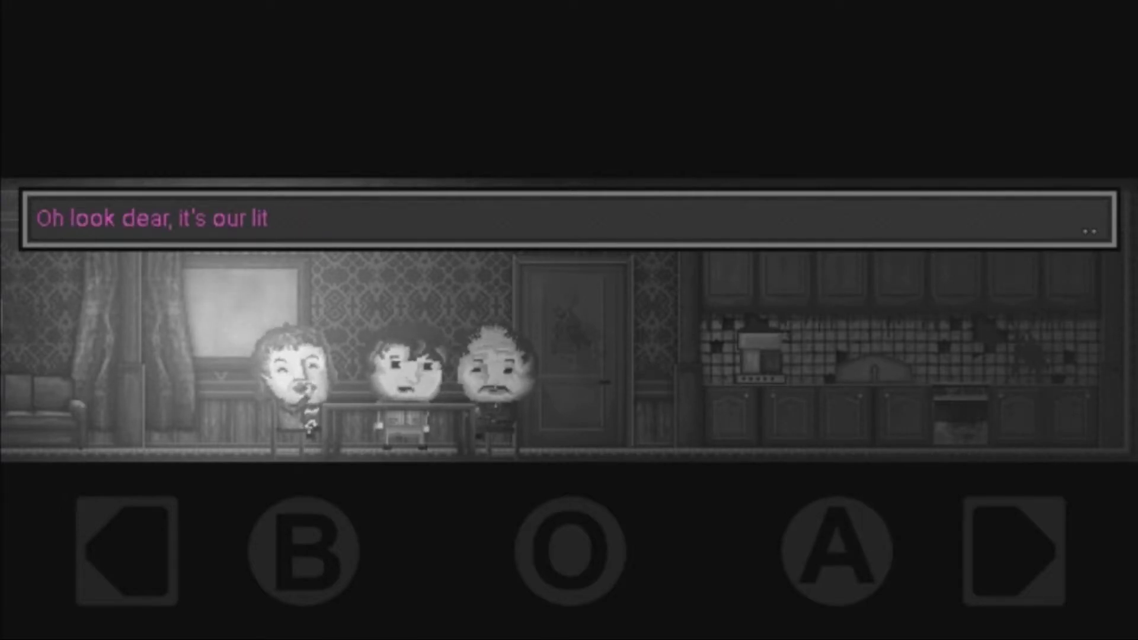
{"action": "left_click", "coordinate": [848, 528]}
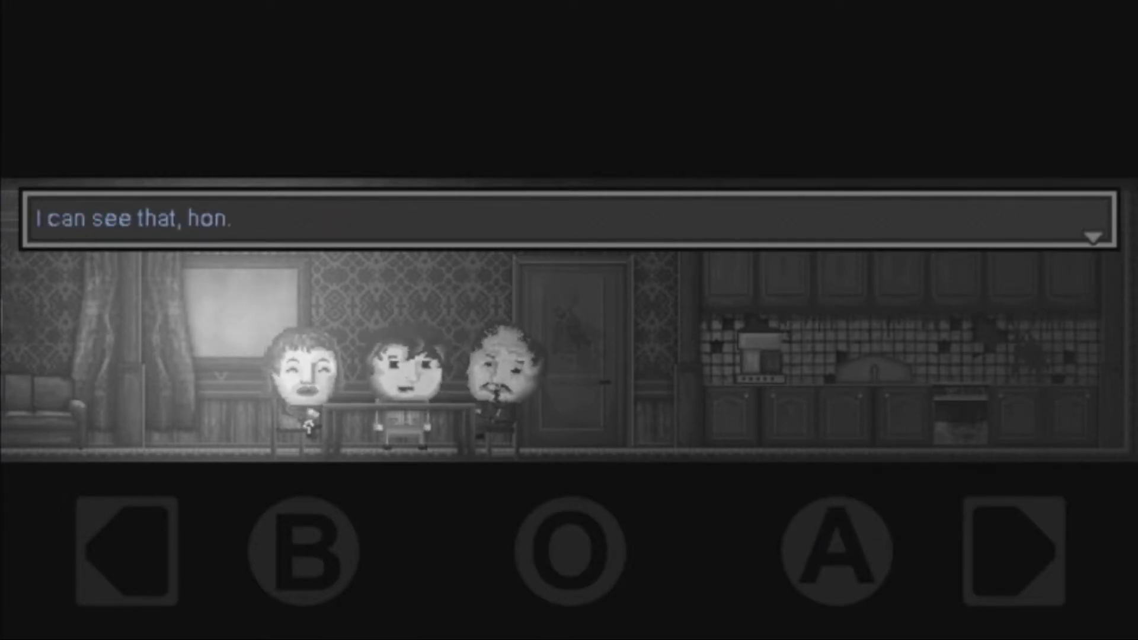
{"action": "left_click", "coordinate": [848, 510]}
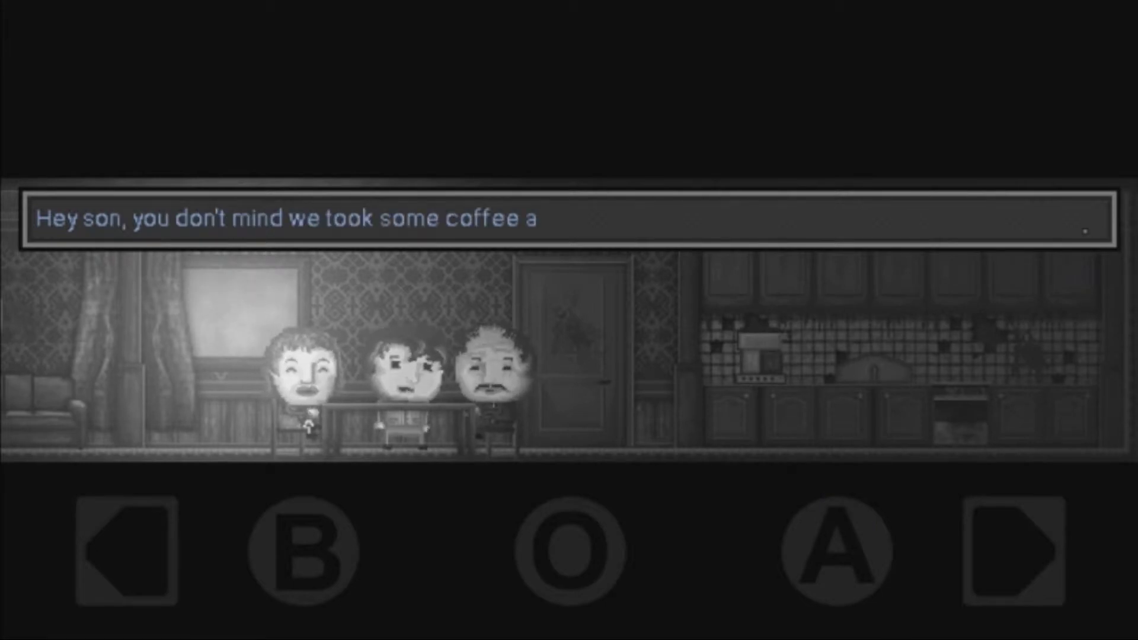
{"action": "left_click", "coordinate": [836, 543]}
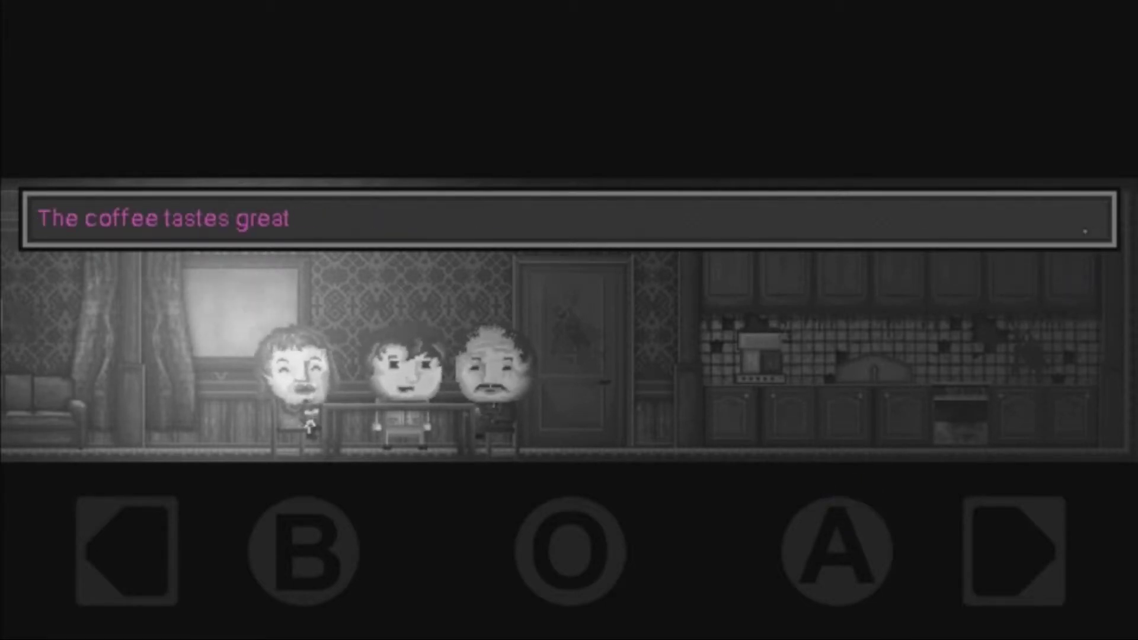
{"action": "left_click", "coordinate": [864, 501]}
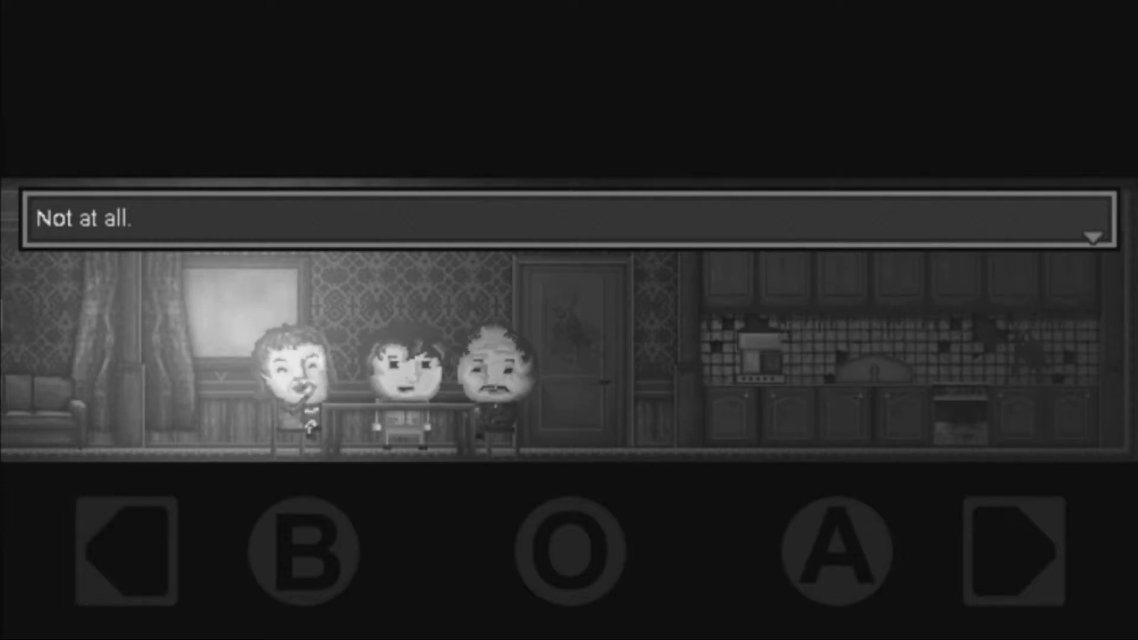
Continue until a parent warns Price he is losing himself chasing riches
{"action": "left_click", "coordinate": [857, 504]}
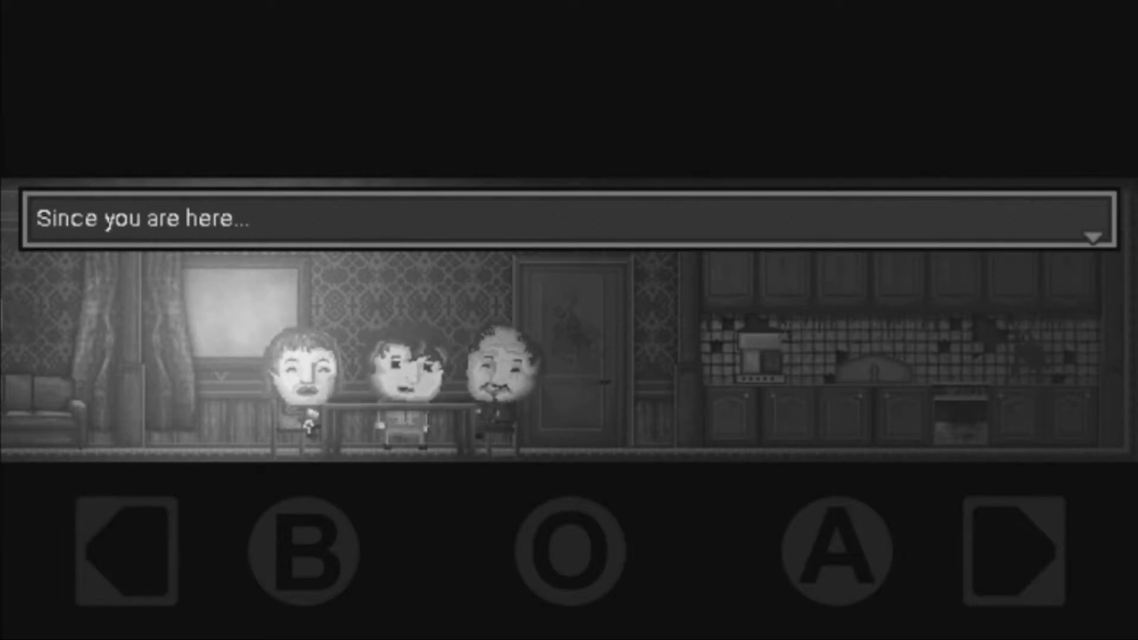
{"action": "left_click", "coordinate": [879, 501]}
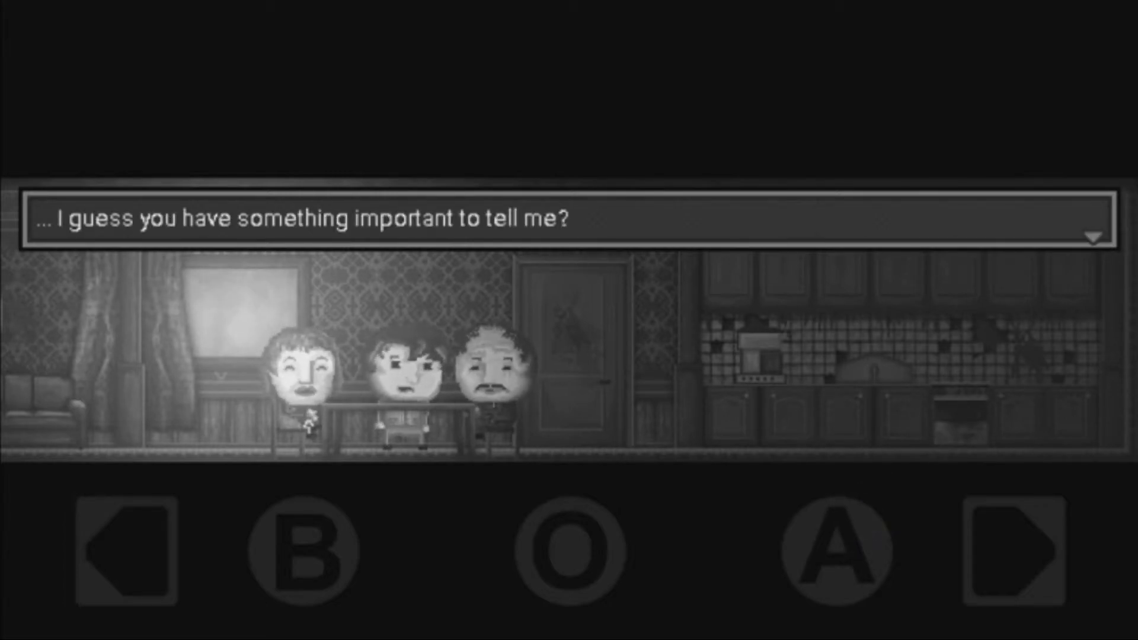
{"action": "left_click", "coordinate": [843, 512]}
{"action": "left_click", "coordinate": [854, 504]}
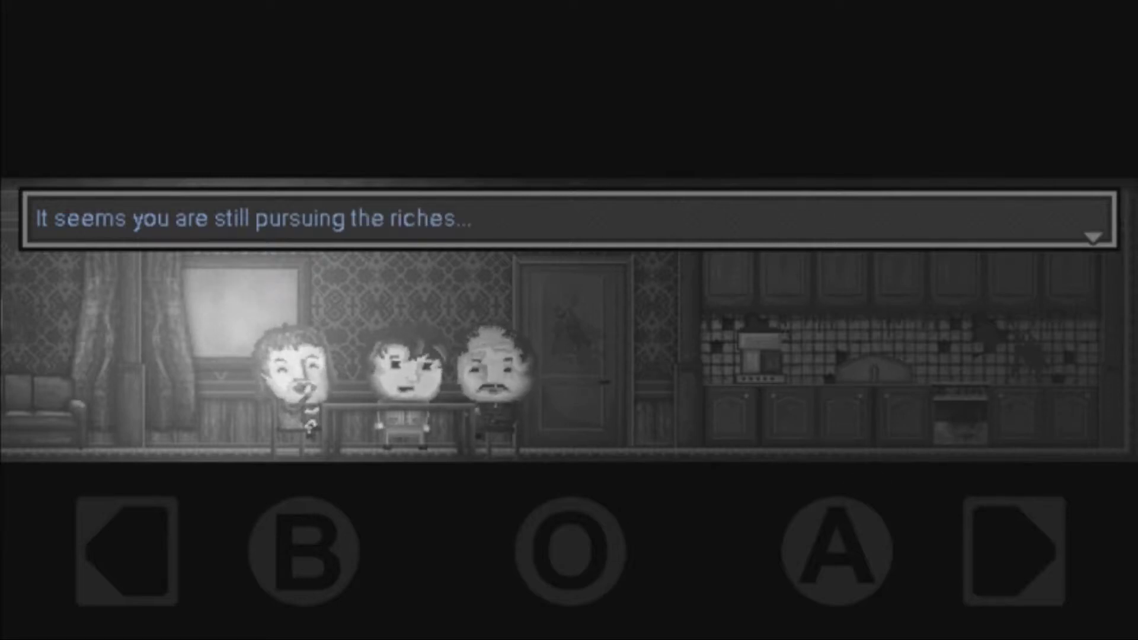
{"action": "left_click", "coordinate": [867, 498]}
{"action": "left_click", "coordinate": [822, 560]}
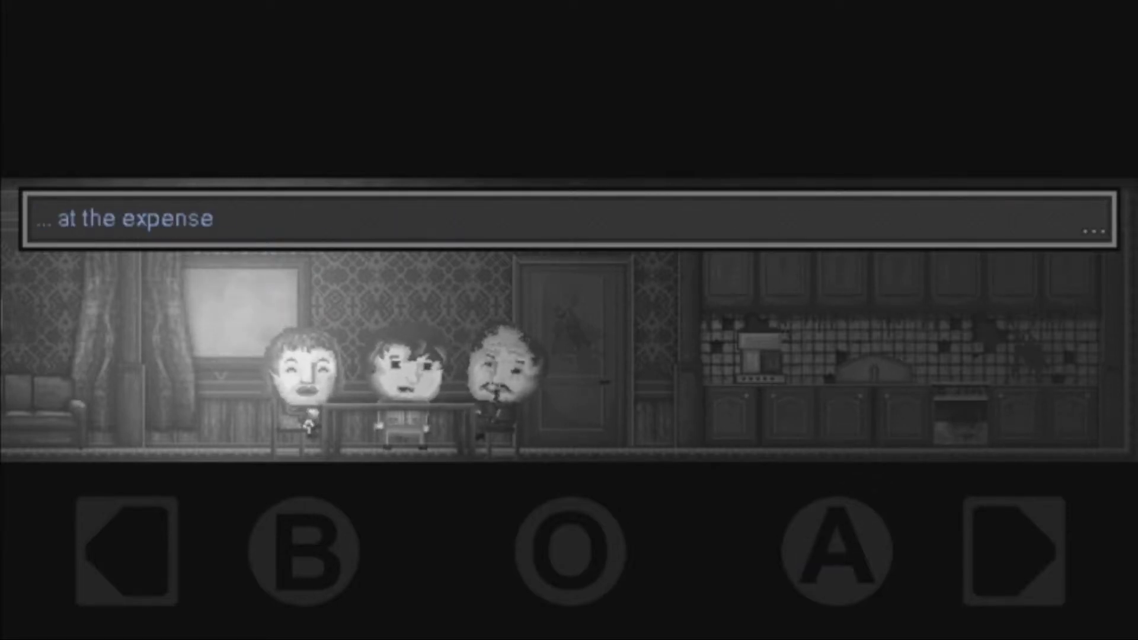
{"action": "left_click", "coordinate": [846, 524]}
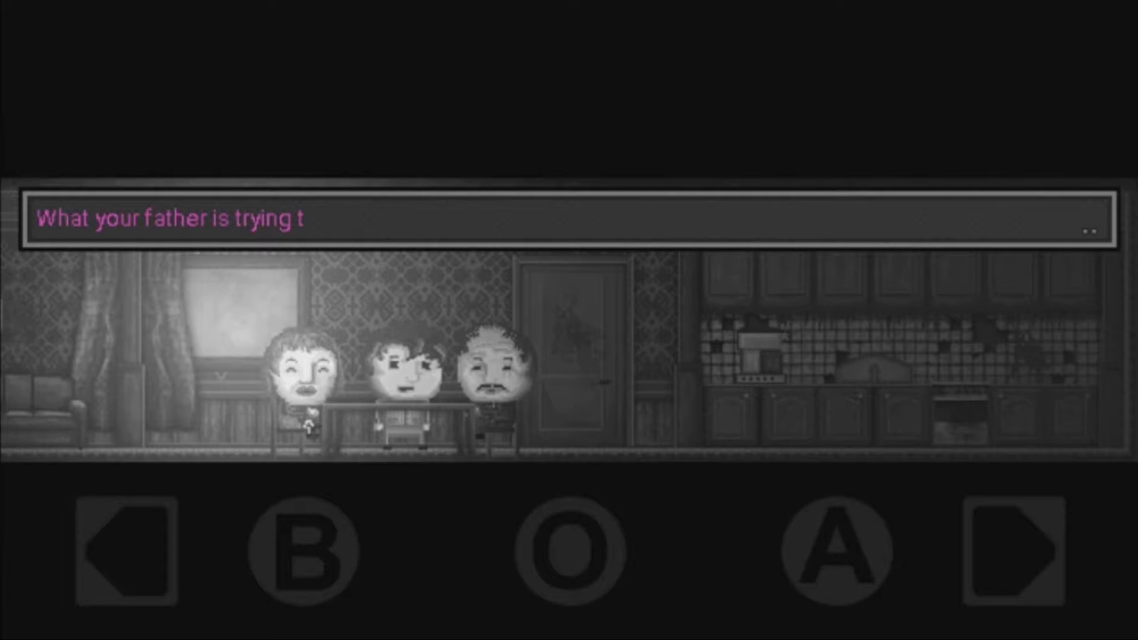
{"action": "left_click", "coordinate": [858, 516]}
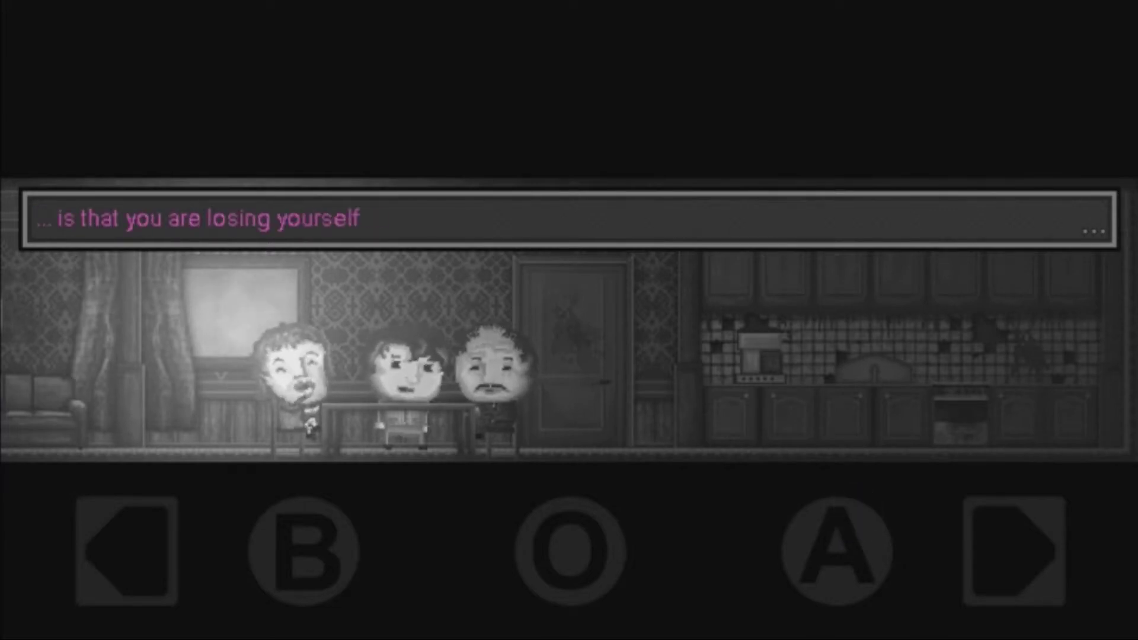
{"action": "left_click", "coordinate": [878, 497]}
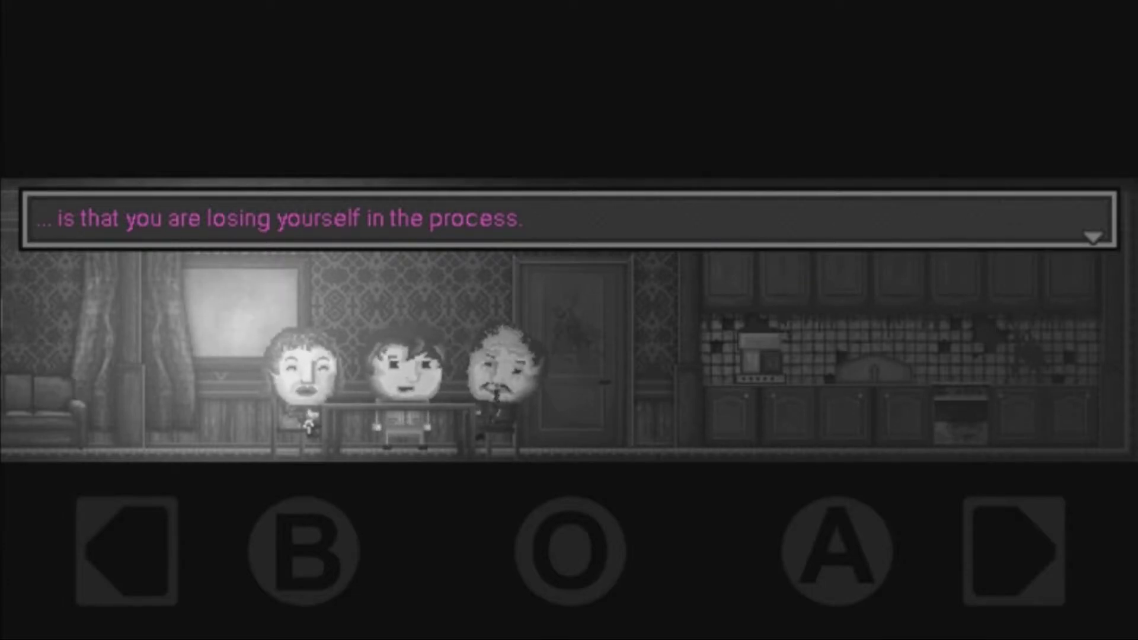
Give Price's silent reply and reach the parents' question about Mrs. Goodwin
{"action": "left_click", "coordinate": [833, 553]}
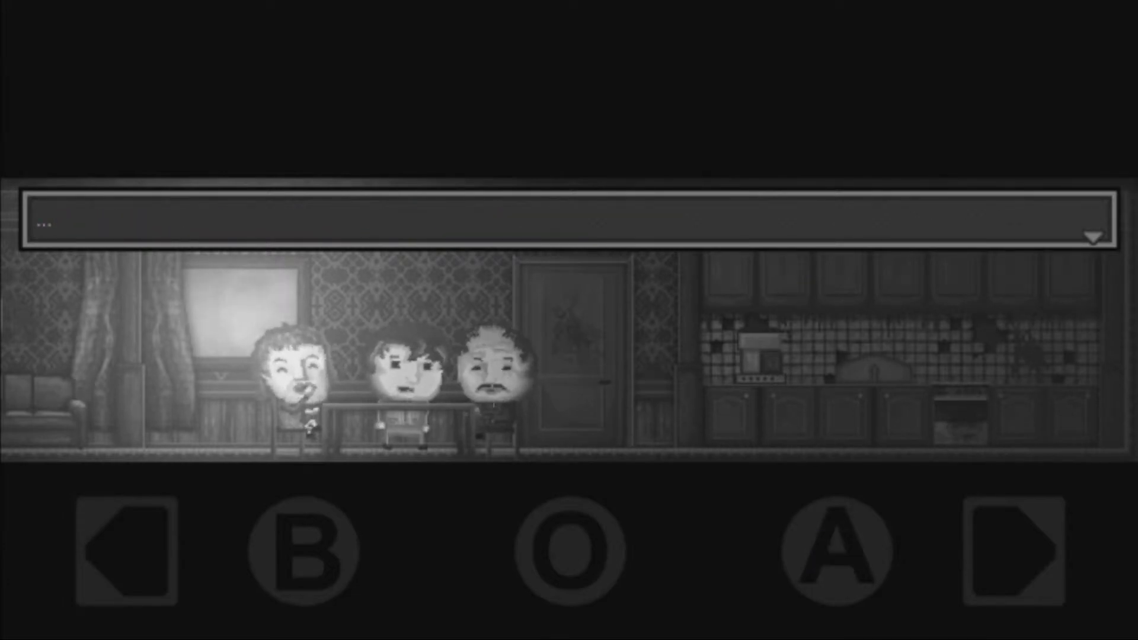
{"action": "left_click", "coordinate": [909, 563]}
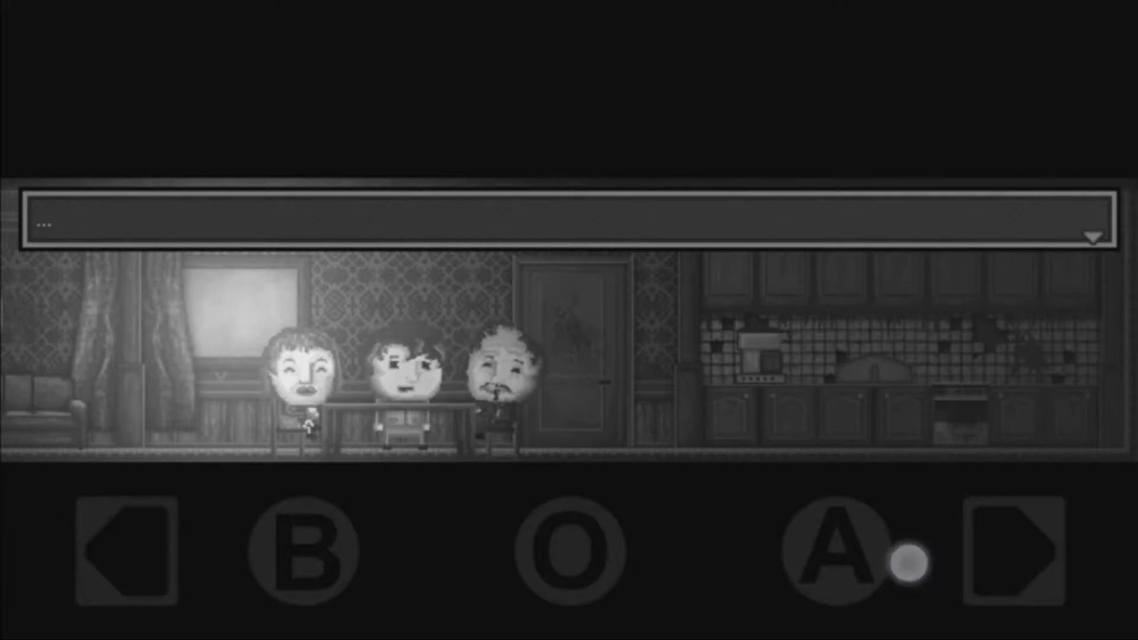
{"action": "left_click", "coordinate": [836, 561]}
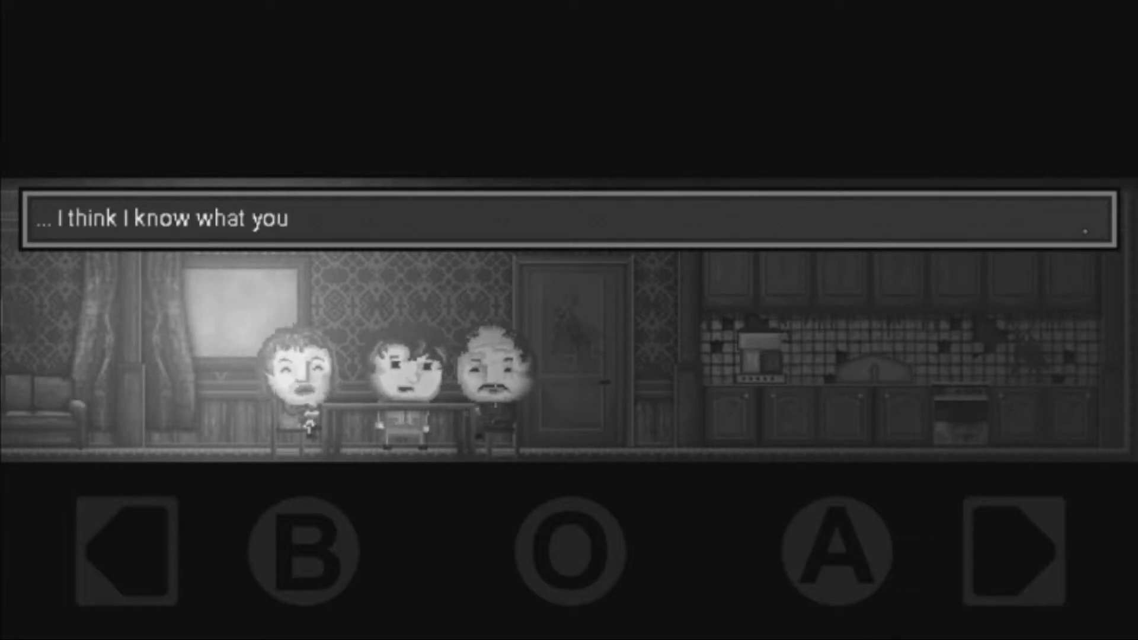
{"action": "left_click", "coordinate": [835, 561]}
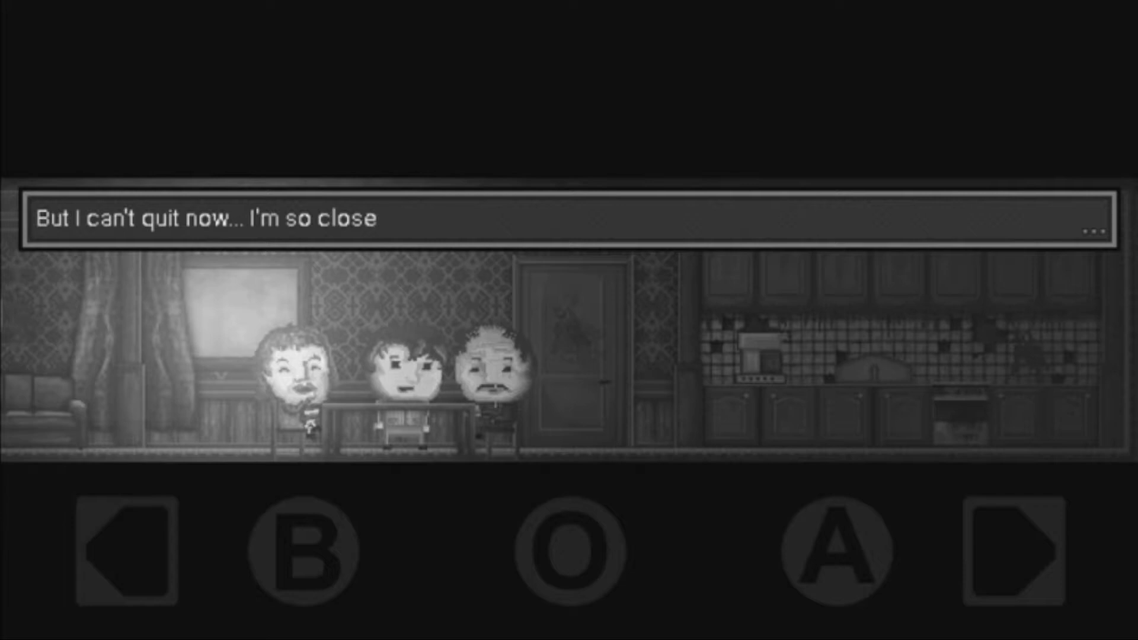
{"action": "left_click", "coordinate": [888, 531]}
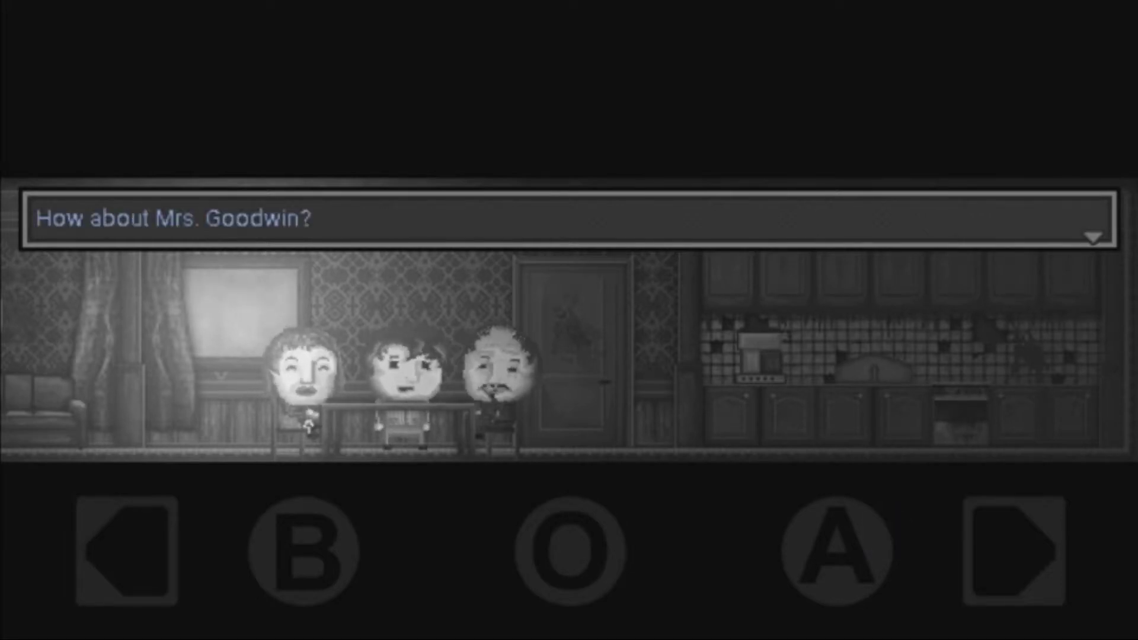
{"action": "left_click", "coordinate": [838, 552]}
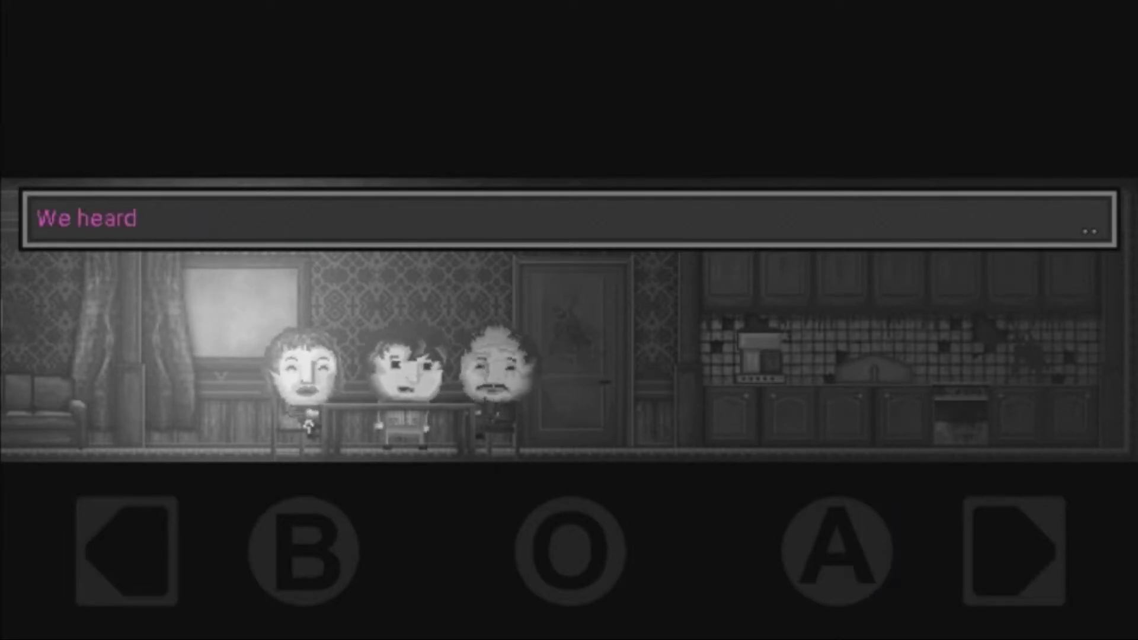
{"action": "left_click", "coordinate": [837, 551]}
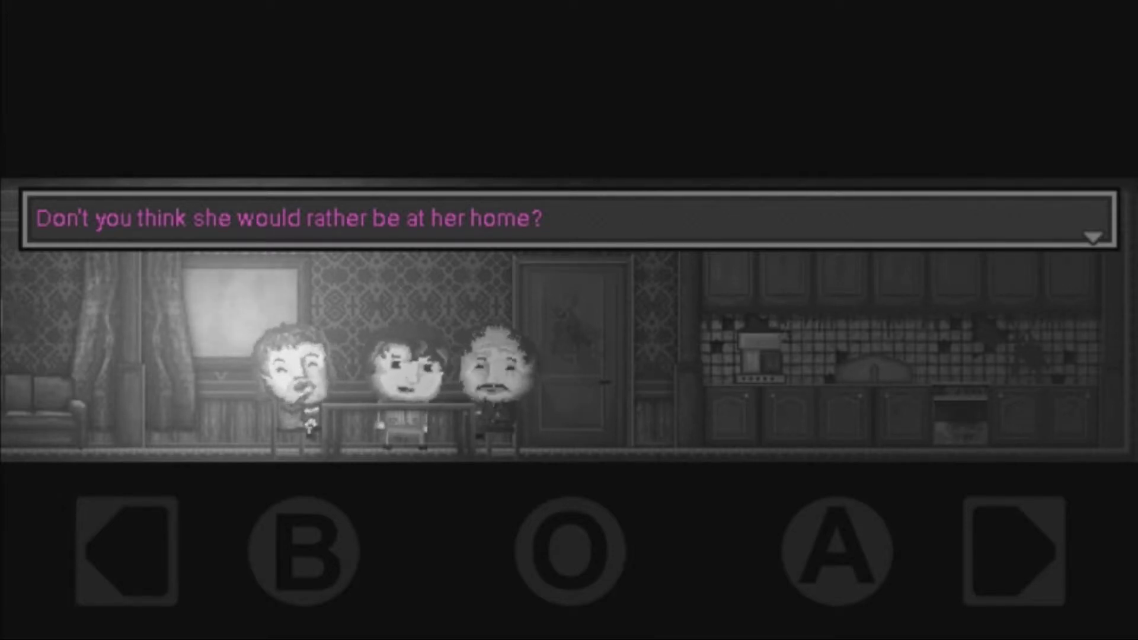
Finish the family's dinner dialogue, including the mother's lines, until it closes
{"action": "left_click", "coordinate": [824, 553]}
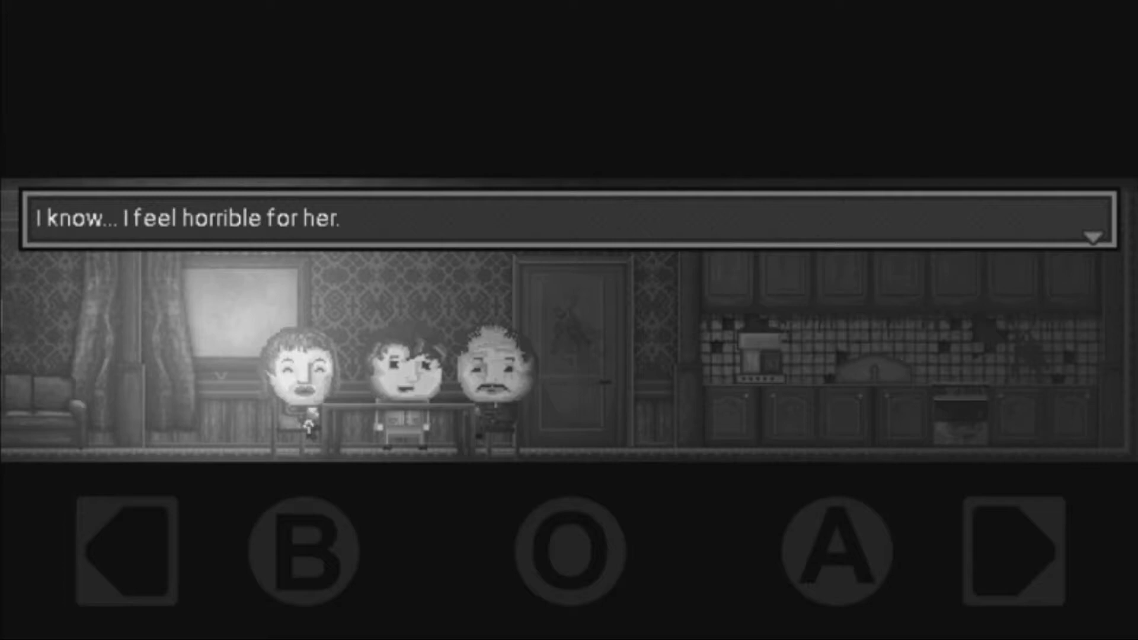
{"action": "left_click", "coordinate": [839, 545]}
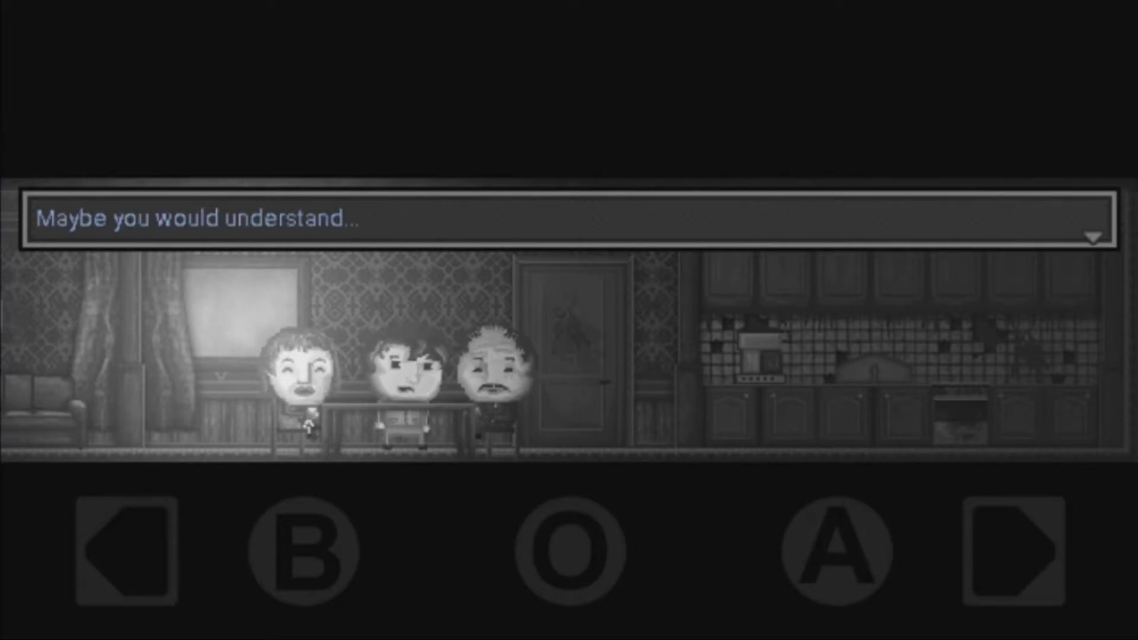
{"action": "left_click", "coordinate": [838, 552]}
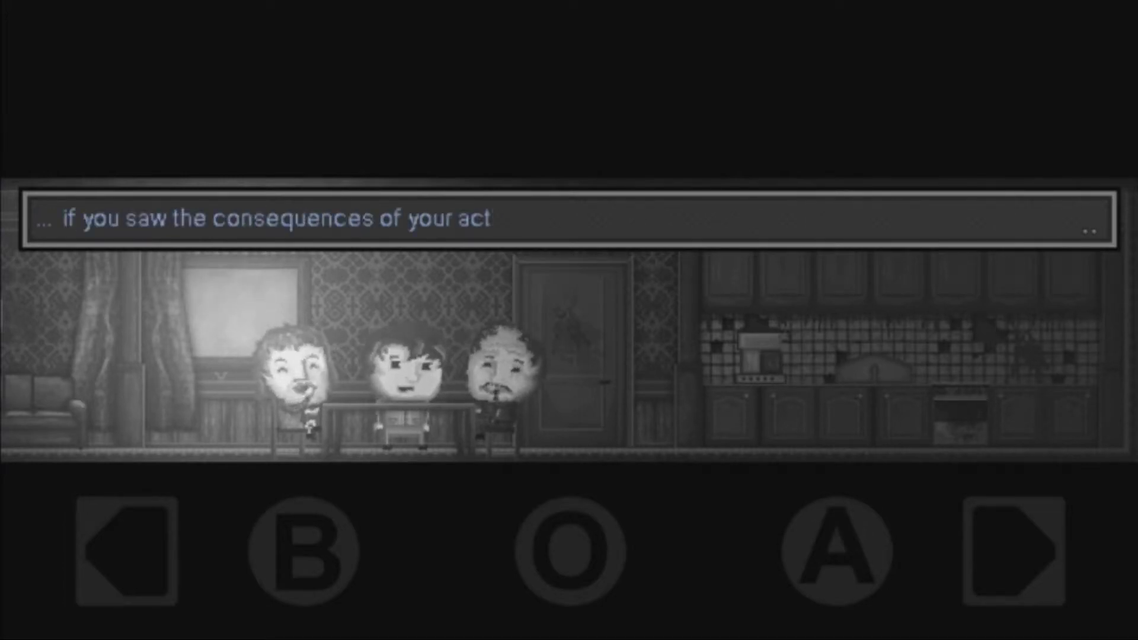
{"action": "left_click", "coordinate": [837, 545]}
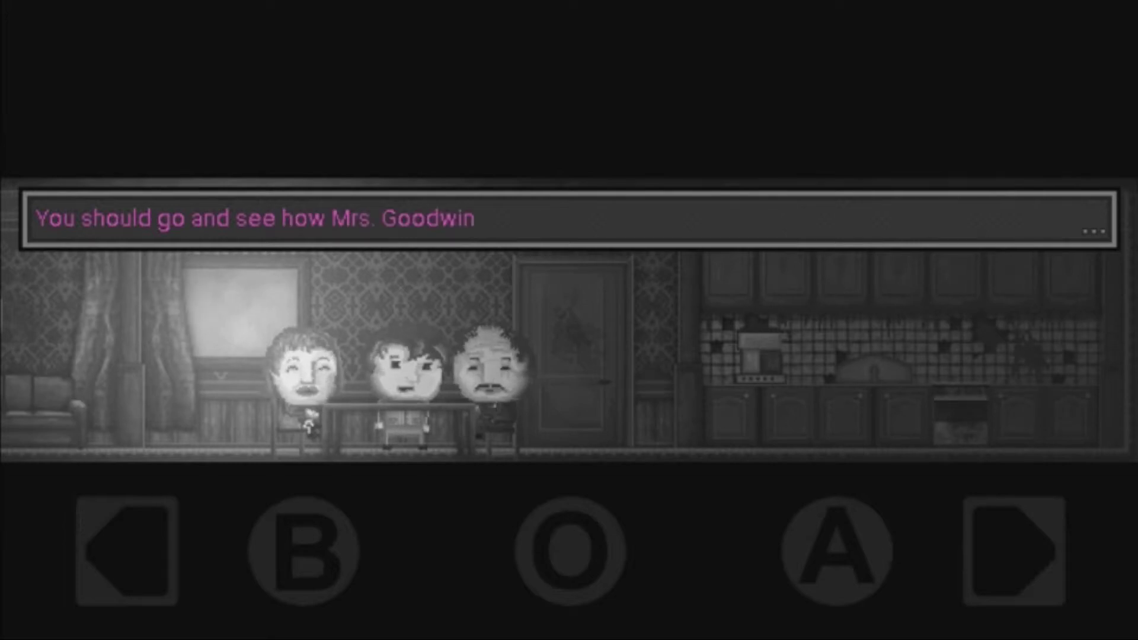
{"action": "left_click", "coordinate": [839, 544]}
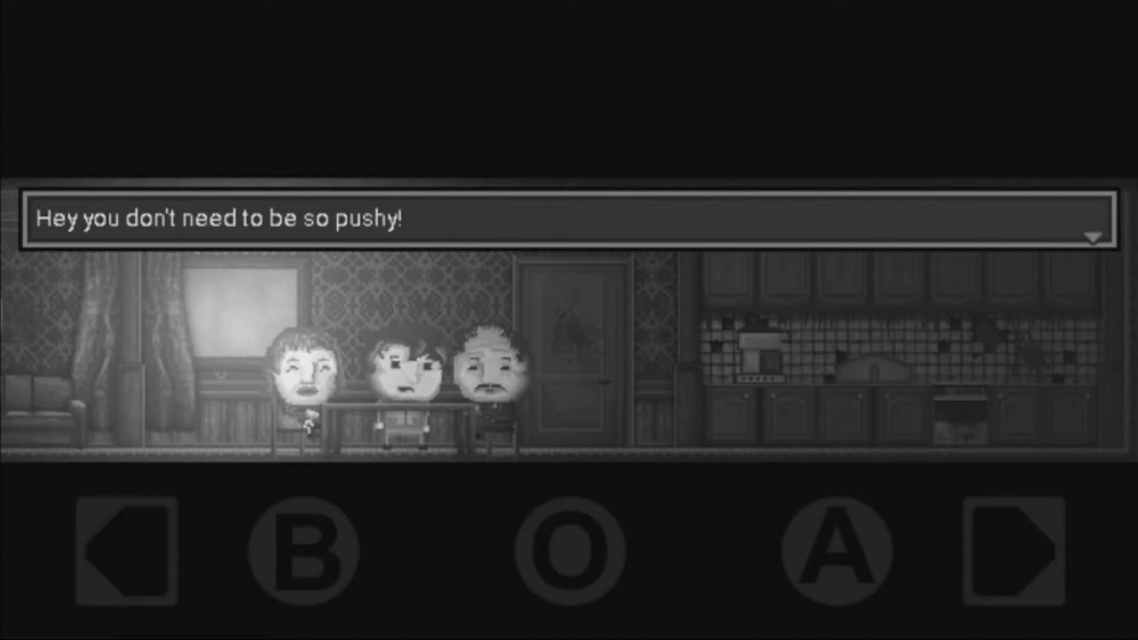
{"action": "left_click", "coordinate": [838, 547]}
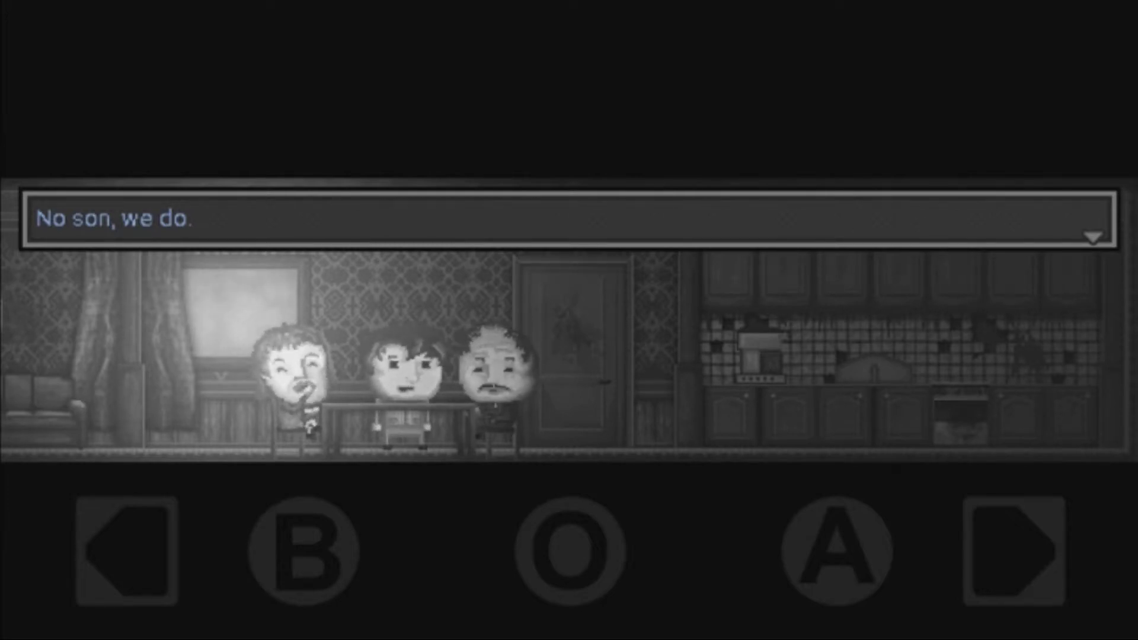
{"action": "left_click", "coordinate": [839, 544]}
{"action": "left_click", "coordinate": [872, 522]}
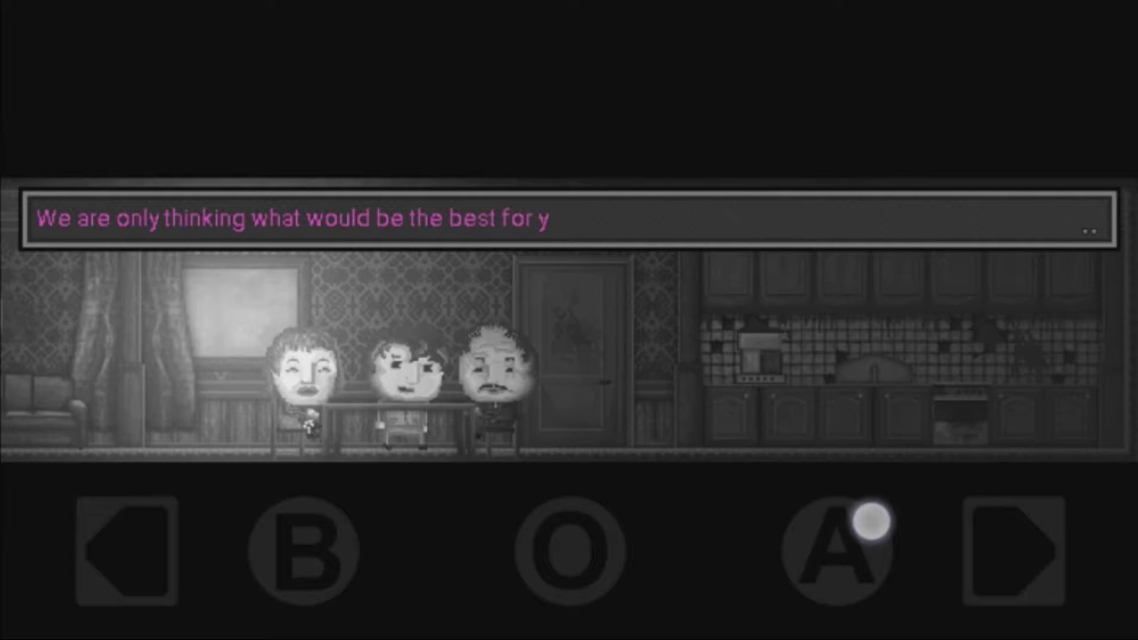
{"action": "left_click", "coordinate": [837, 540]}
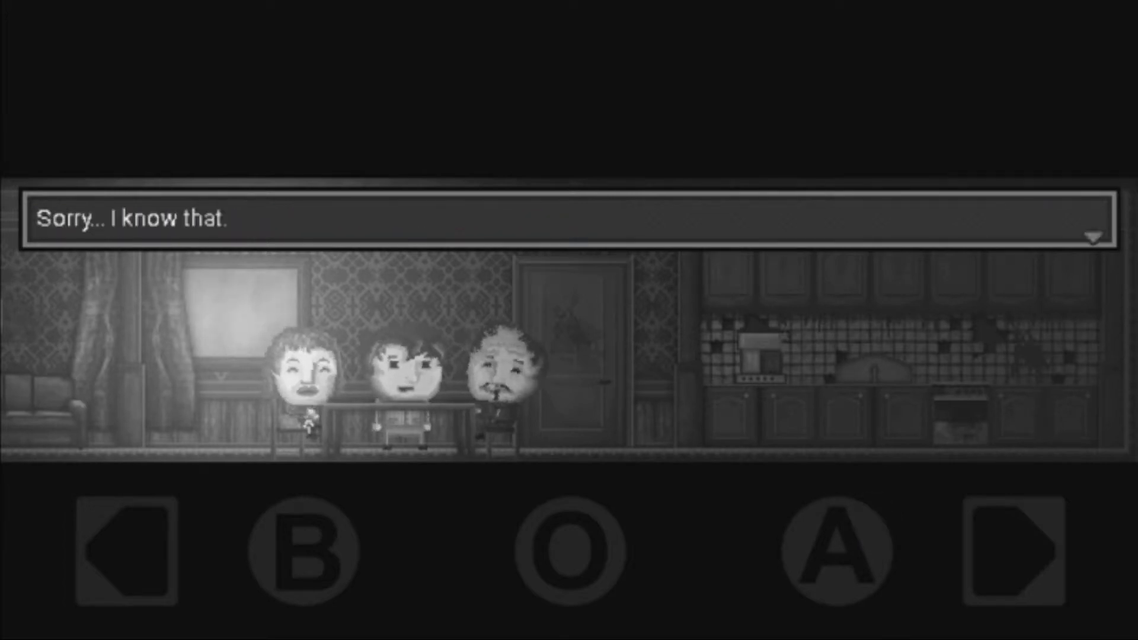
{"action": "left_click", "coordinate": [885, 510]}
{"action": "left_click", "coordinate": [906, 486]}
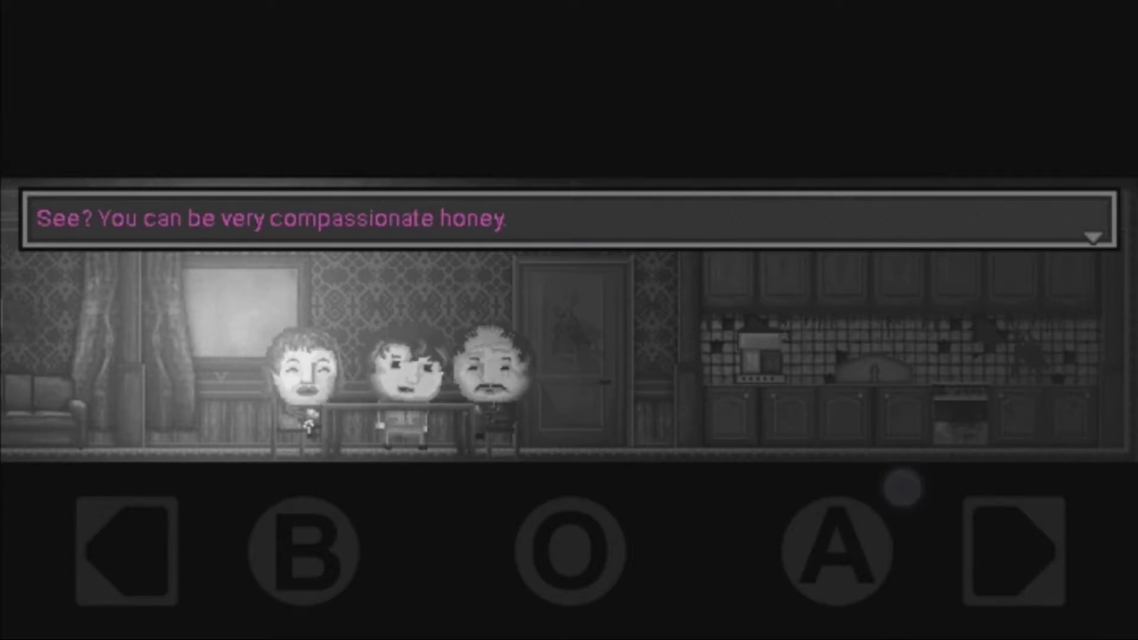
{"action": "left_click", "coordinate": [837, 552]}
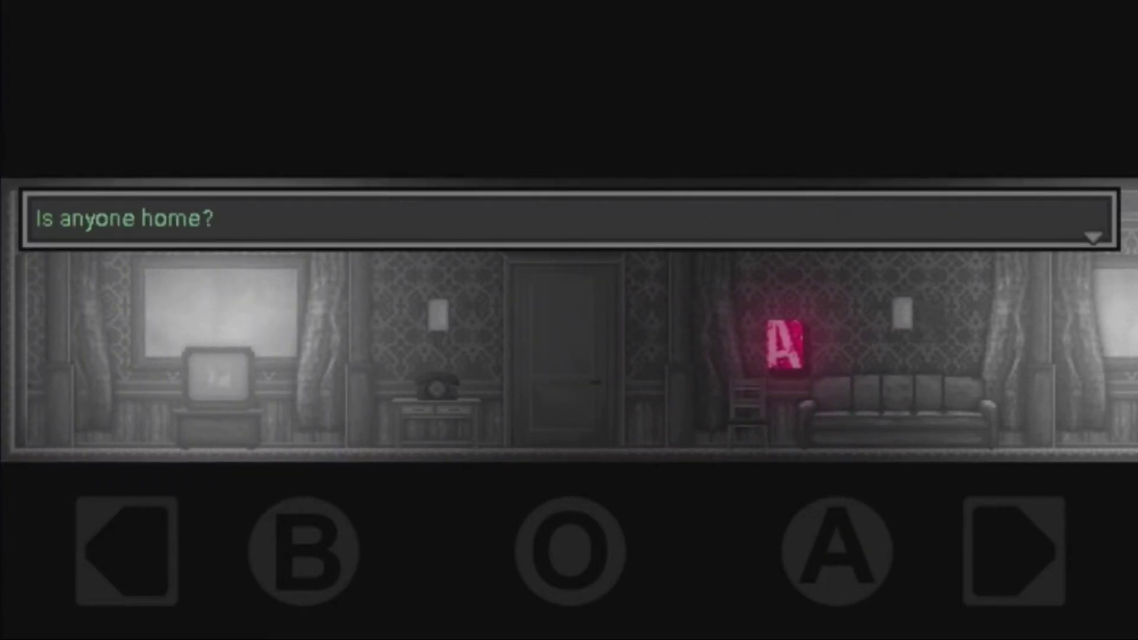
Get through the doorbell call for Mr. Price and Price's muttering, then head right
{"action": "left_click", "coordinate": [837, 551]}
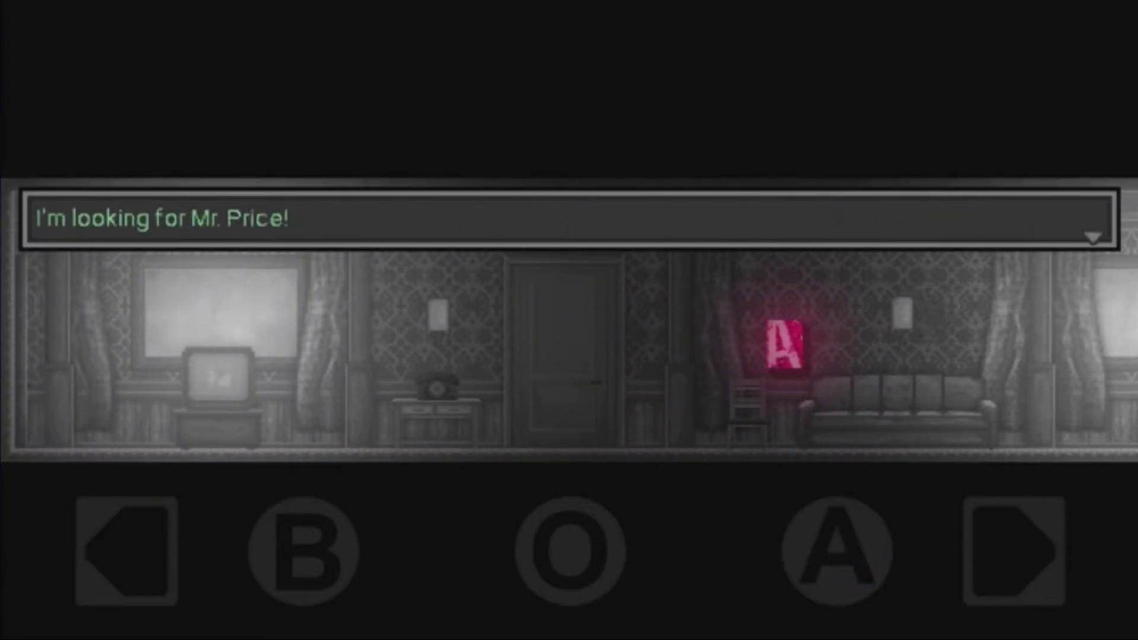
{"action": "left_click", "coordinate": [837, 551]}
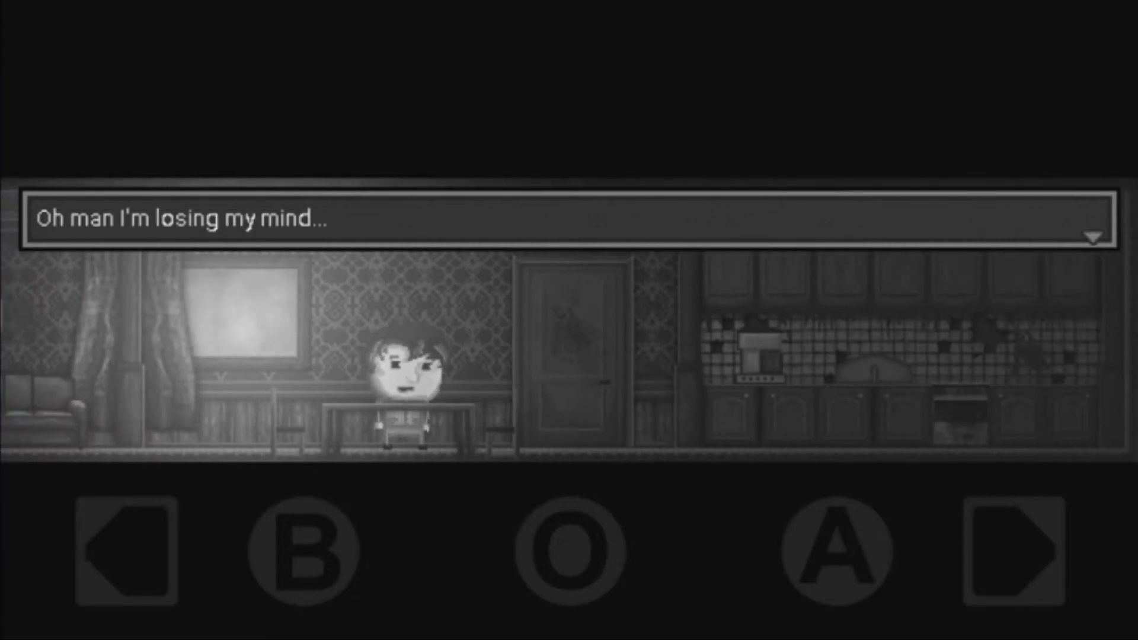
{"action": "left_click", "coordinate": [837, 552]}
{"action": "left_click", "coordinate": [836, 552]}
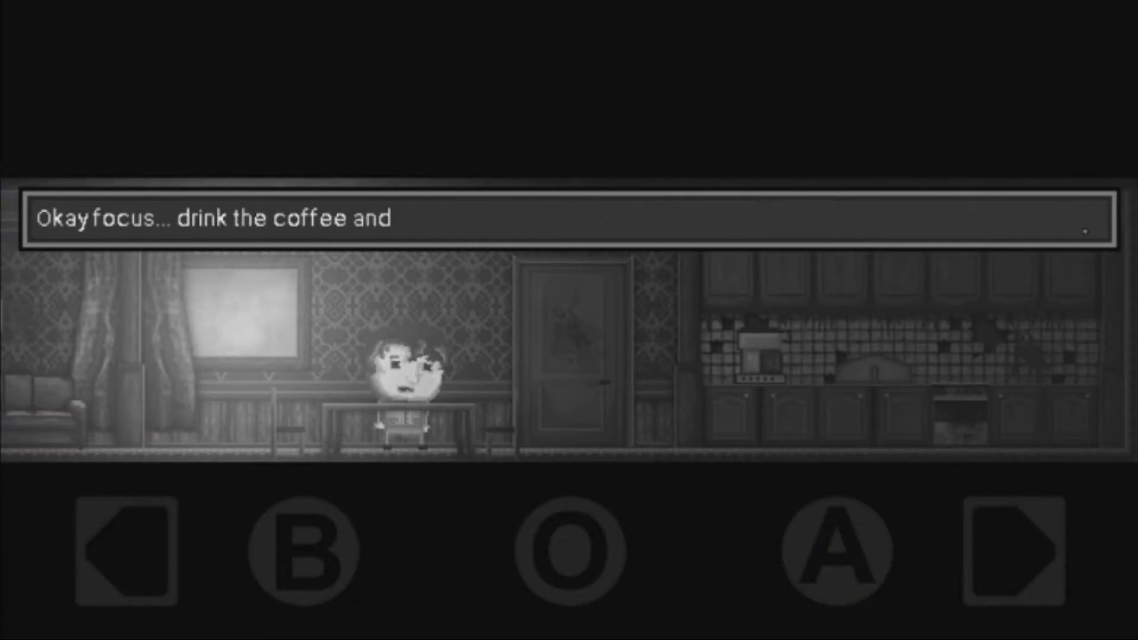
{"action": "left_click", "coordinate": [837, 551]}
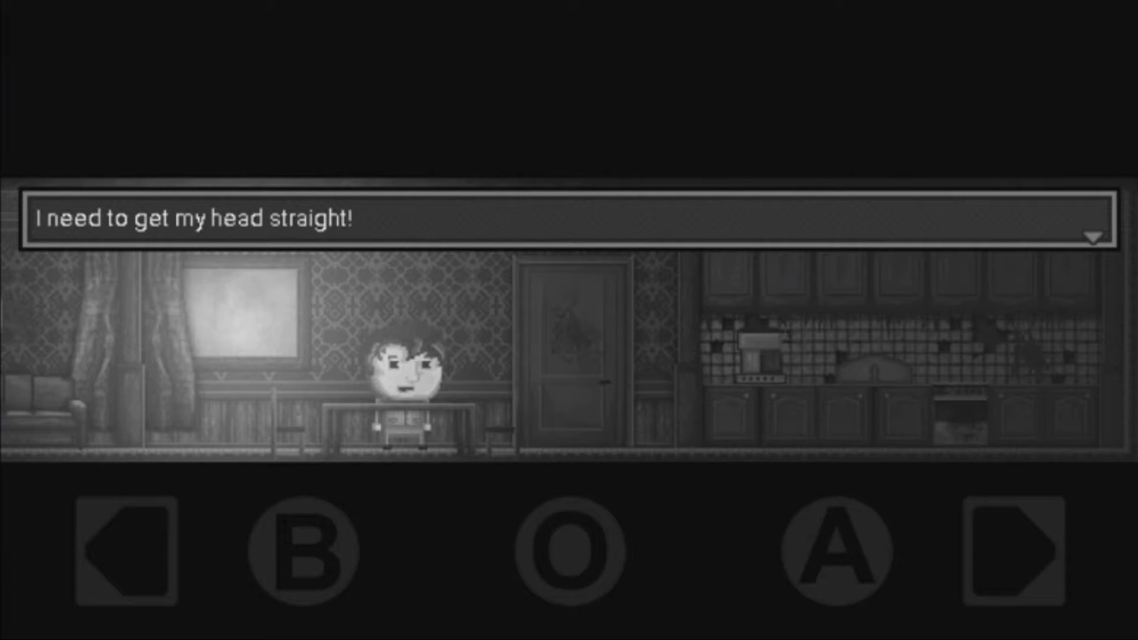
{"action": "left_click", "coordinate": [837, 551]}
{"action": "left_click_drag", "start_coordinate": [1010, 518], "coordinate": [1011, 517]}
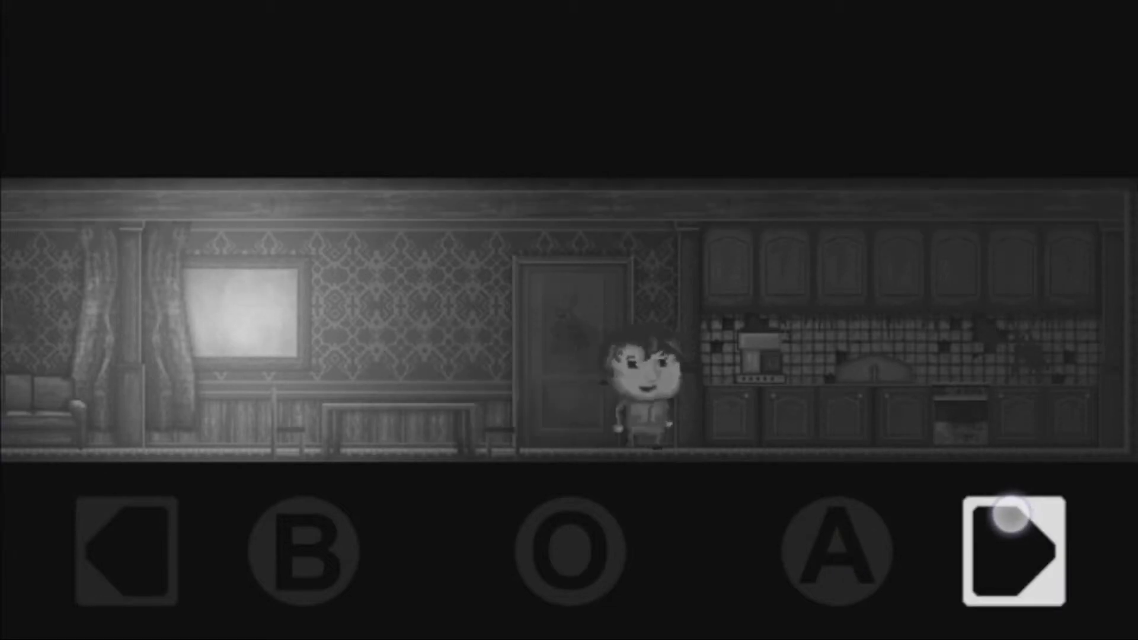
Have the coffee at the kitchen counter and head left through the living room
{"action": "left_click", "coordinate": [866, 537]}
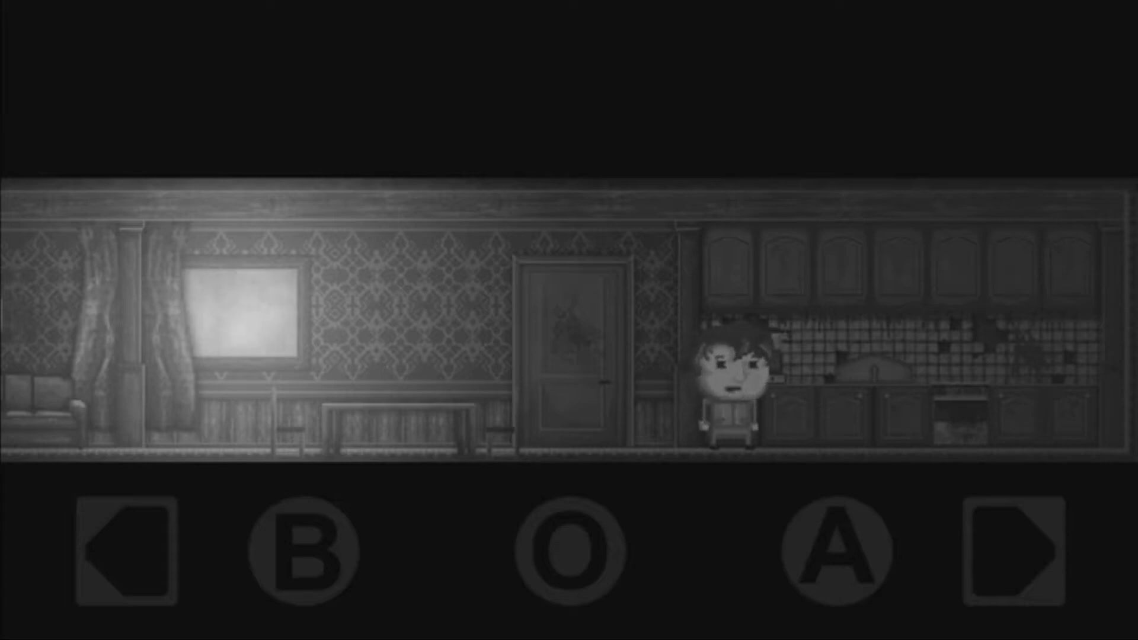
{"action": "left_click", "coordinate": [862, 557]}
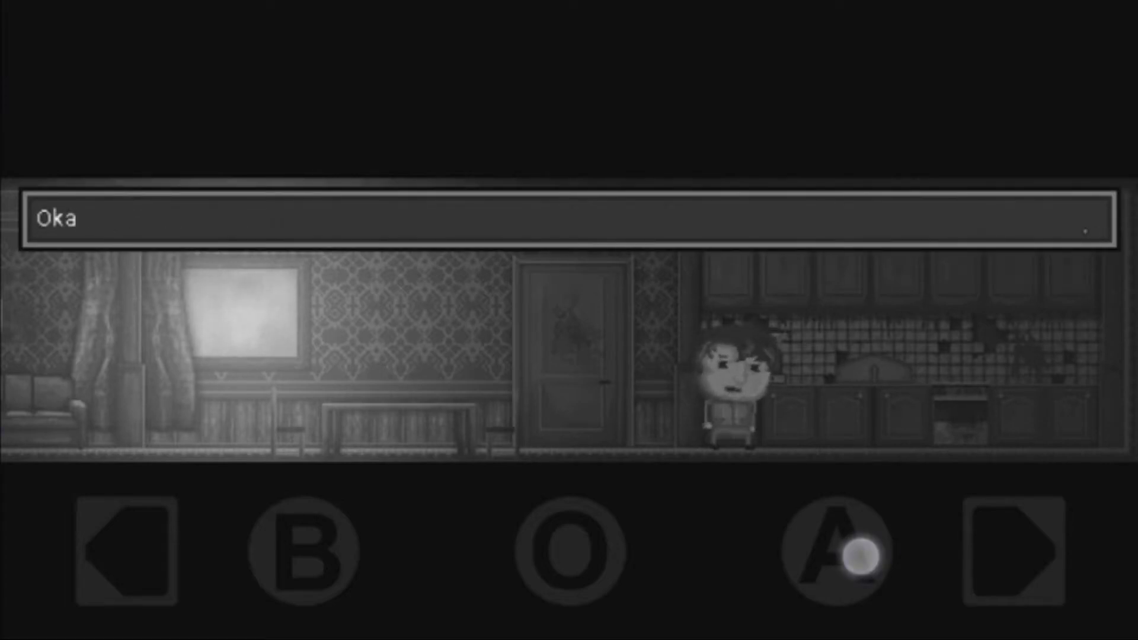
{"action": "left_click", "coordinate": [875, 549]}
{"action": "left_click_drag", "start_coordinate": [125, 543], "coordinate": [120, 529]}
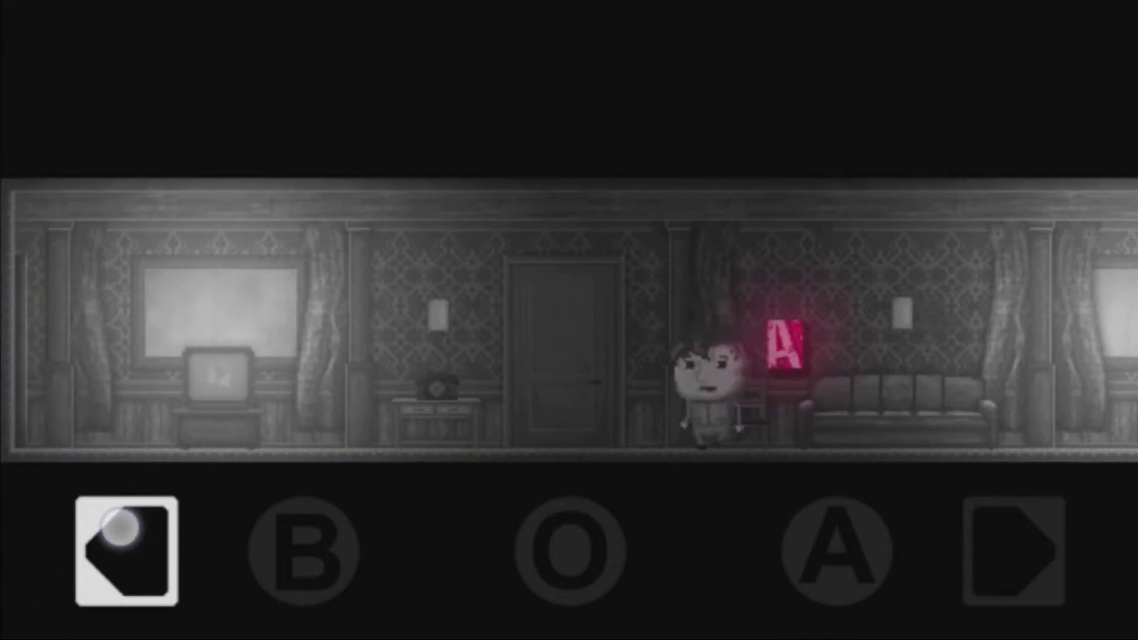
Enter the bedroom, get dressed at the wardrobe, and close the Mrs. Goodwin dialogue
{"action": "left_click", "coordinate": [899, 547]}
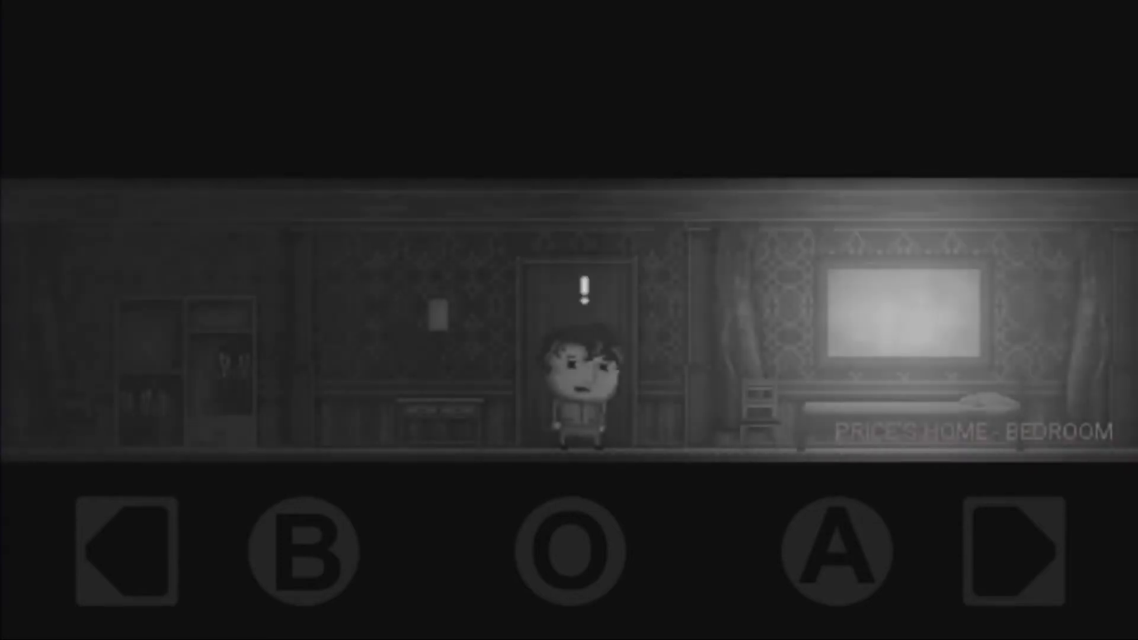
{"action": "left_click", "coordinate": [1014, 544]}
{"action": "left_click_drag", "start_coordinate": [132, 495], "coordinate": [132, 495]}
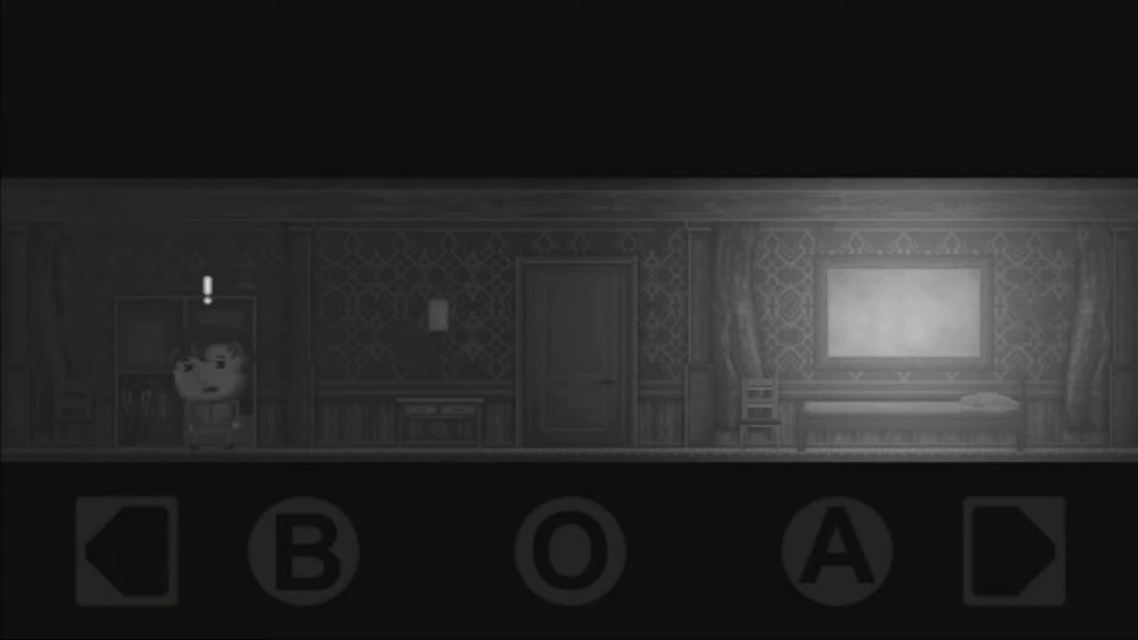
{"action": "left_click", "coordinate": [842, 560]}
{"action": "left_click", "coordinate": [883, 533]}
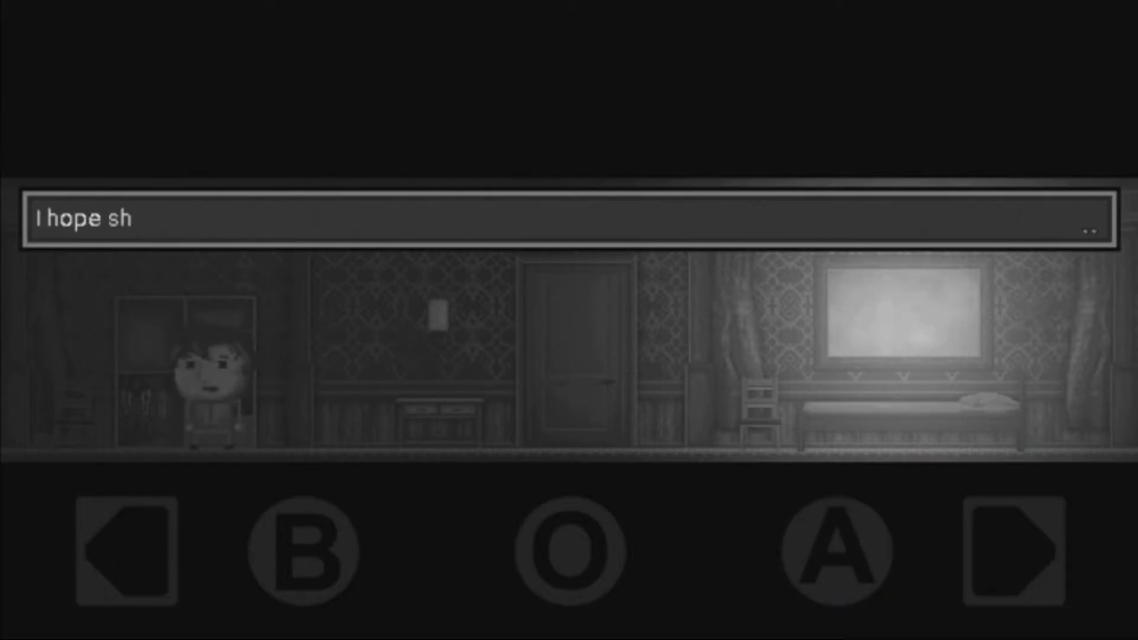
{"action": "left_click", "coordinate": [907, 523]}
{"action": "left_click", "coordinate": [885, 531]}
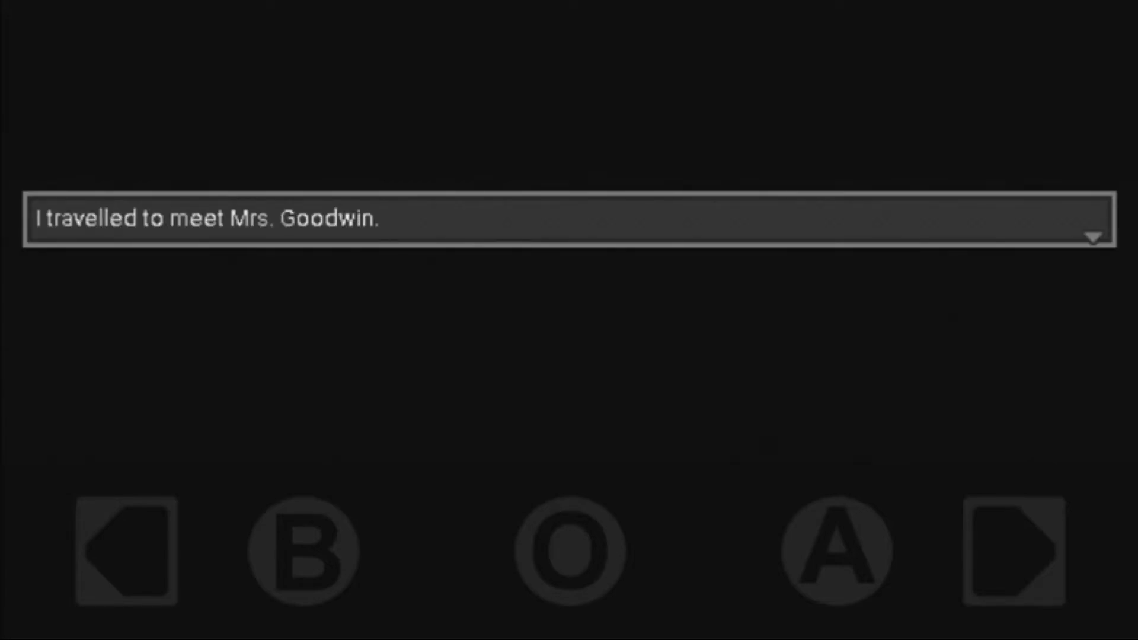
Skip the travel narration and walk into the nursing home lobby
{"action": "left_click", "coordinate": [885, 561]}
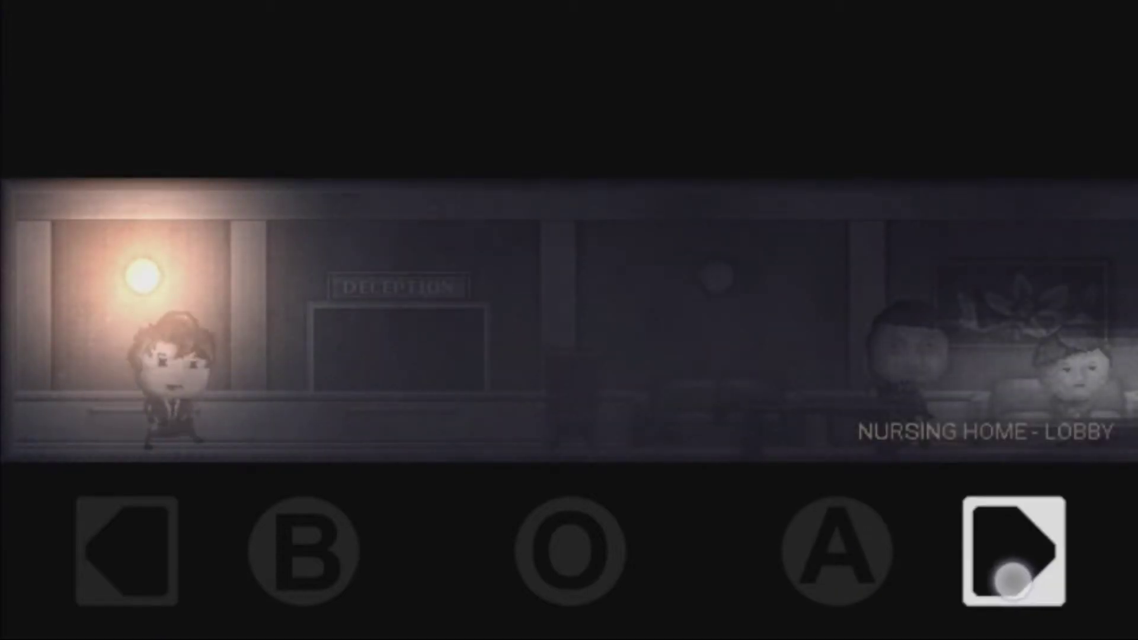
{"action": "left_click", "coordinate": [1014, 569]}
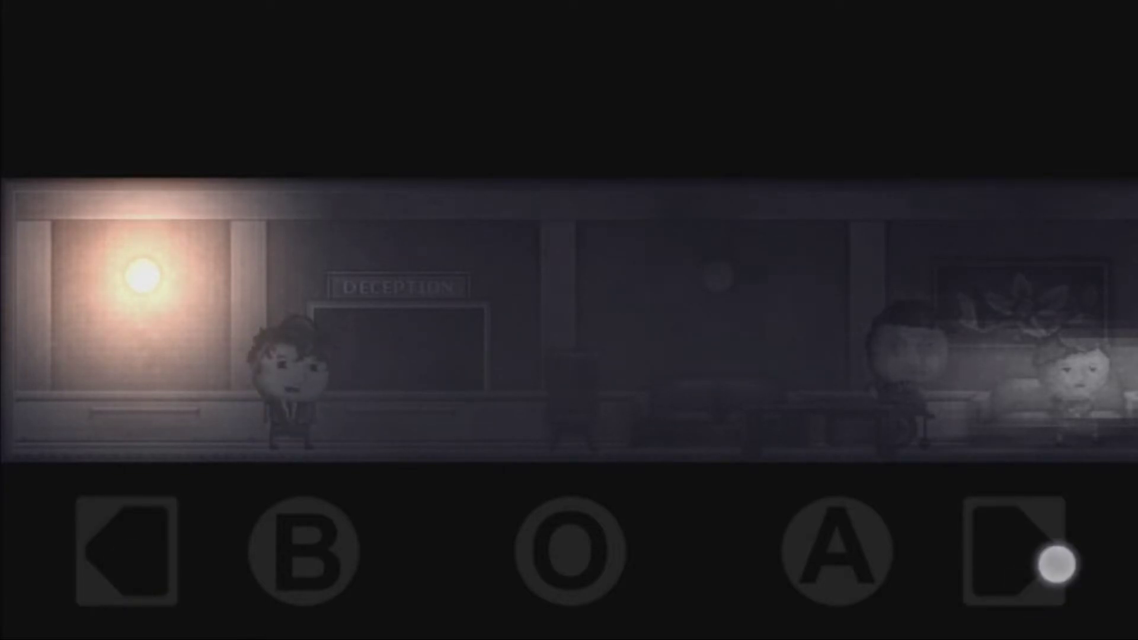
{"action": "left_click", "coordinate": [1014, 556]}
Call out at the empty reception window and get through the greeting
{"action": "left_click", "coordinate": [852, 562]}
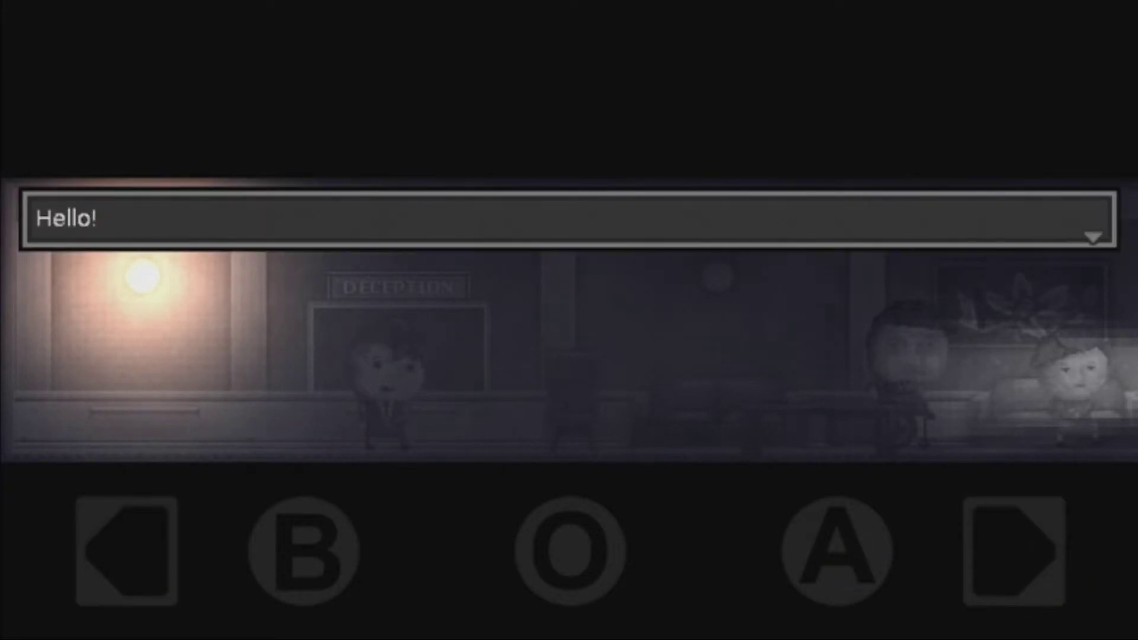
{"action": "left_click", "coordinate": [895, 557]}
{"action": "left_click", "coordinate": [870, 541]}
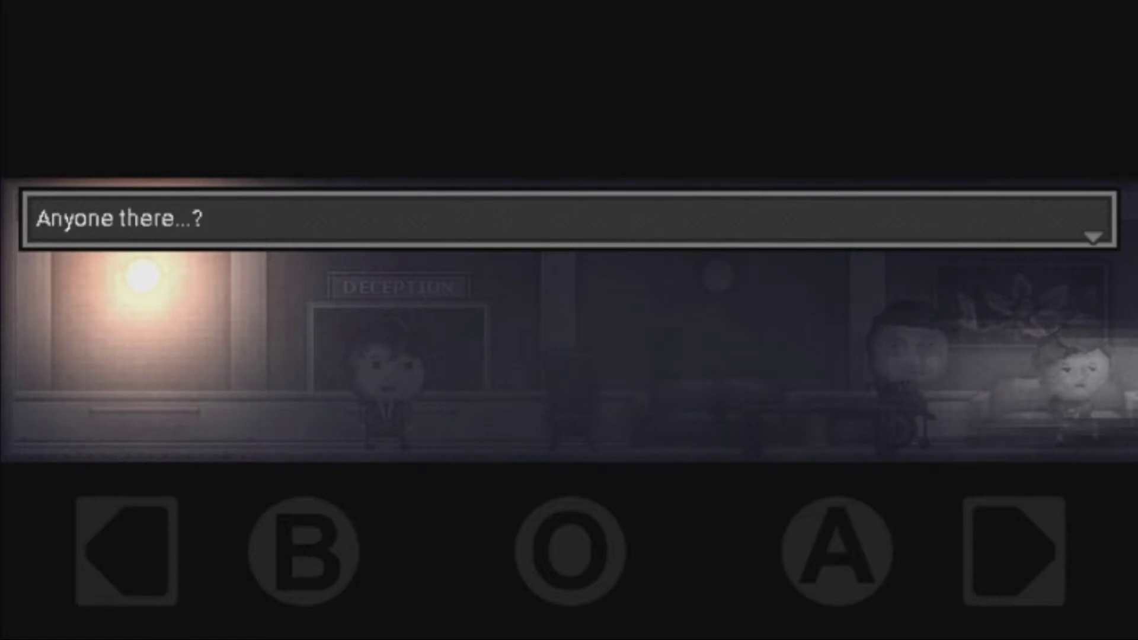
{"action": "left_click", "coordinate": [867, 541]}
{"action": "left_click", "coordinate": [832, 538]}
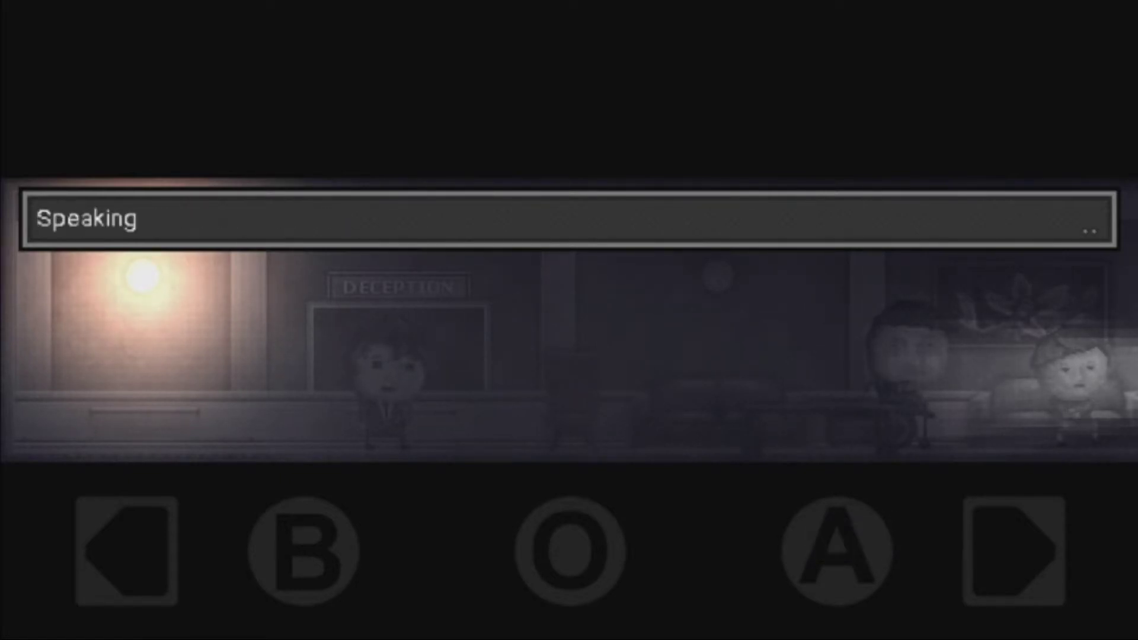
{"action": "left_click", "coordinate": [846, 530]}
{"action": "left_click", "coordinate": [1065, 551]}
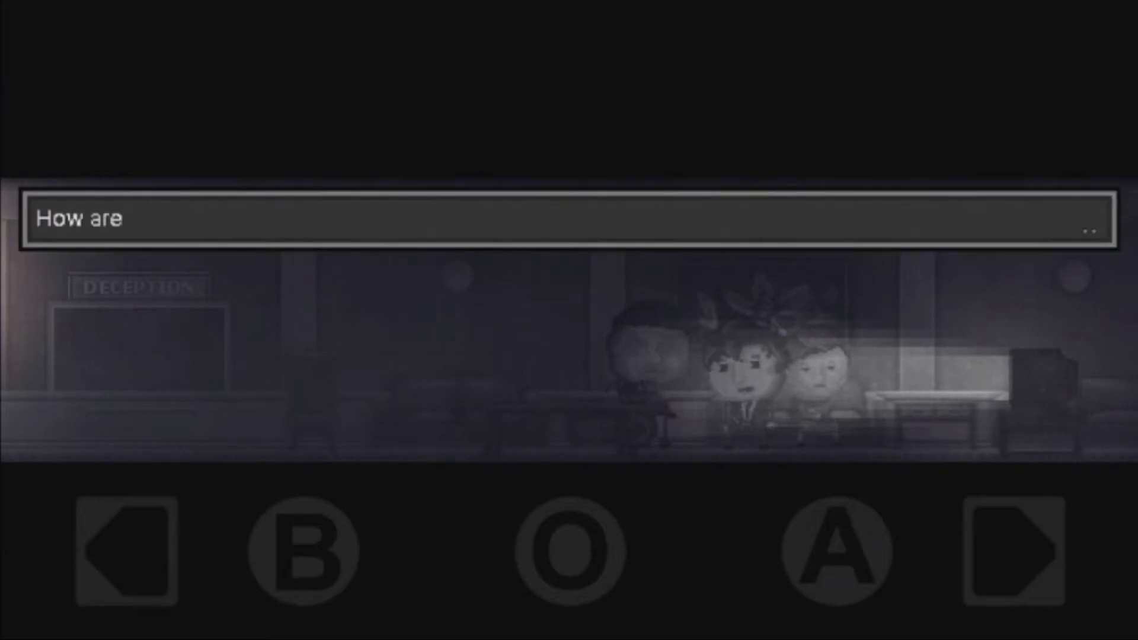
{"action": "left_click", "coordinate": [840, 551]}
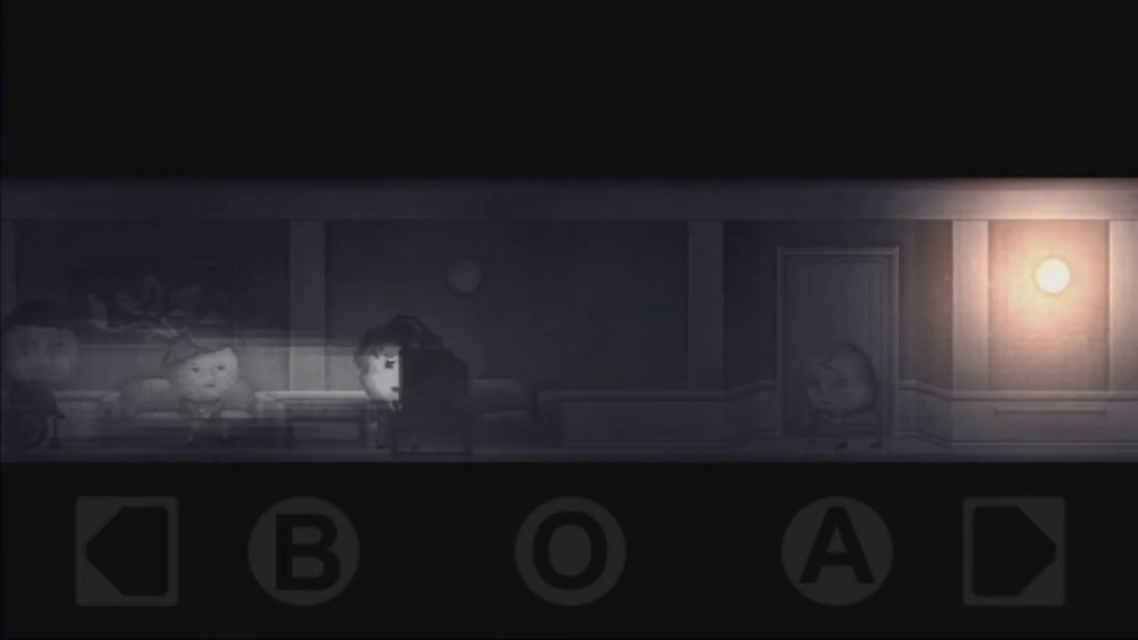
Talk to the residents on the sofa and examine the nearby television
{"action": "left_click", "coordinate": [100, 550]}
{"action": "left_click", "coordinate": [1014, 549]}
{"action": "left_click", "coordinate": [863, 565]}
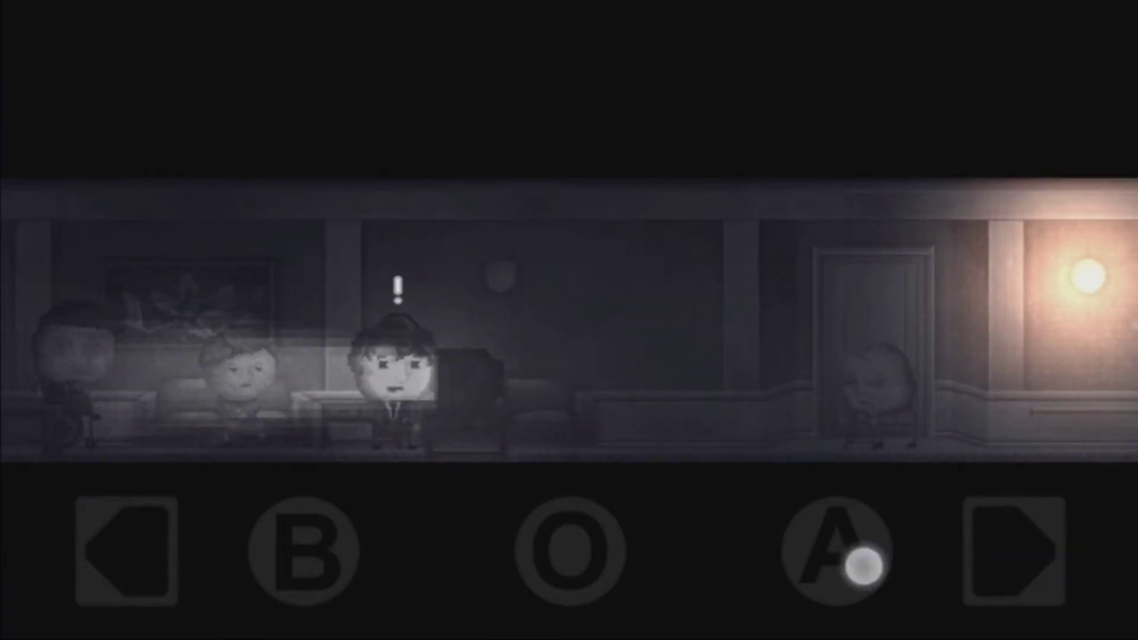
{"action": "left_click", "coordinate": [869, 550]}
{"action": "left_click", "coordinate": [885, 521]}
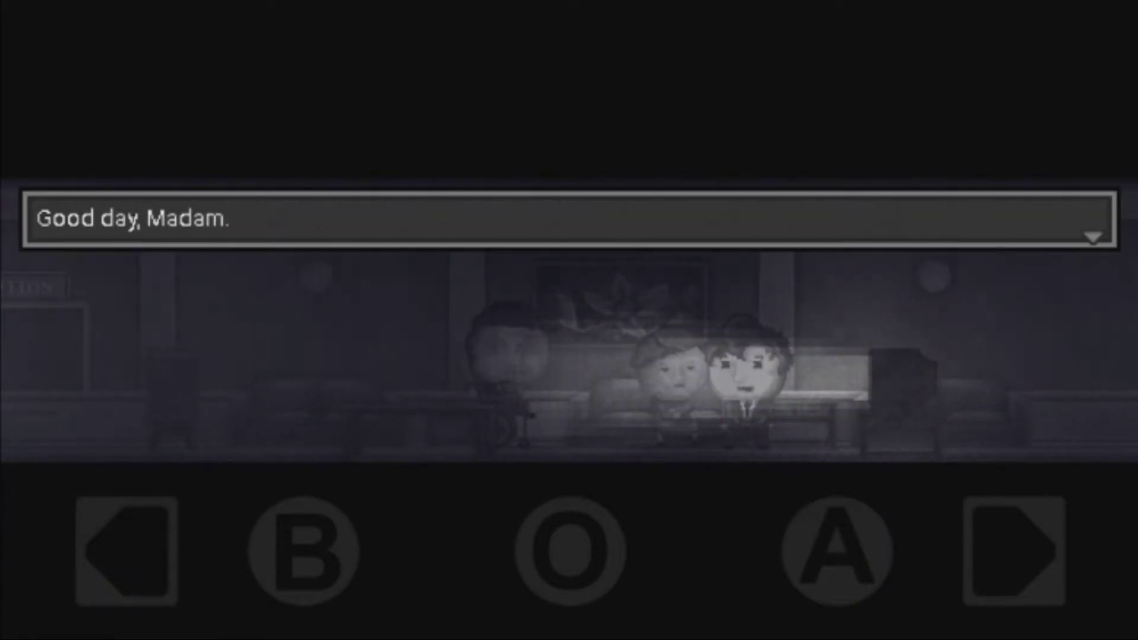
Finish talking with the old lady, fail to rouse the sleeping man, and walk into the hallway
{"action": "left_click", "coordinate": [859, 555]}
{"action": "left_click", "coordinate": [836, 540]}
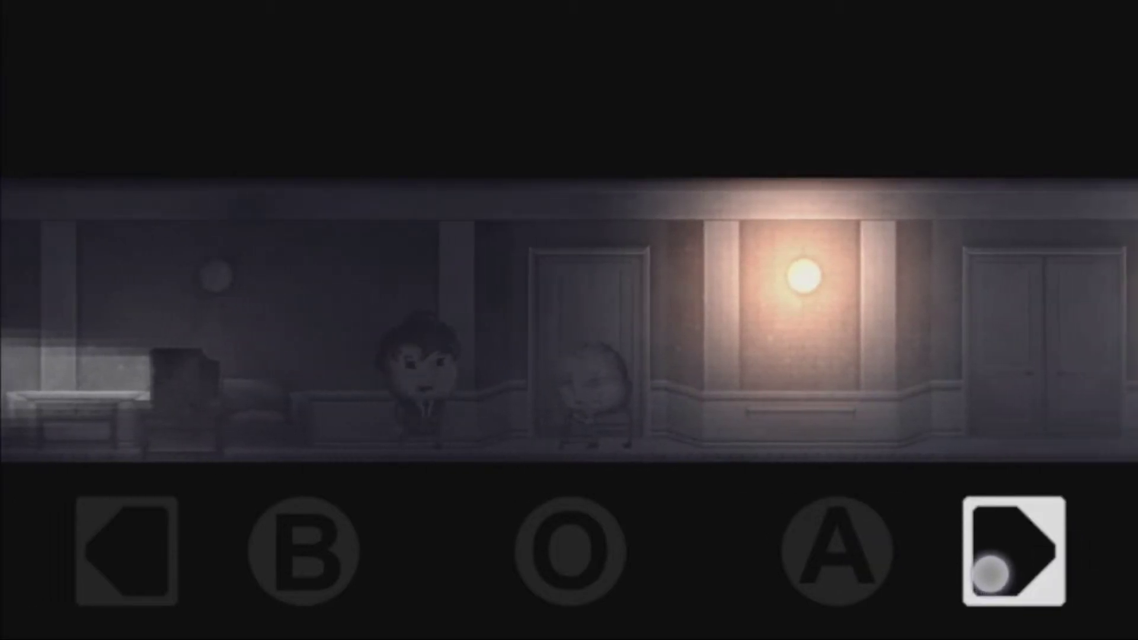
{"action": "left_click", "coordinate": [868, 561]}
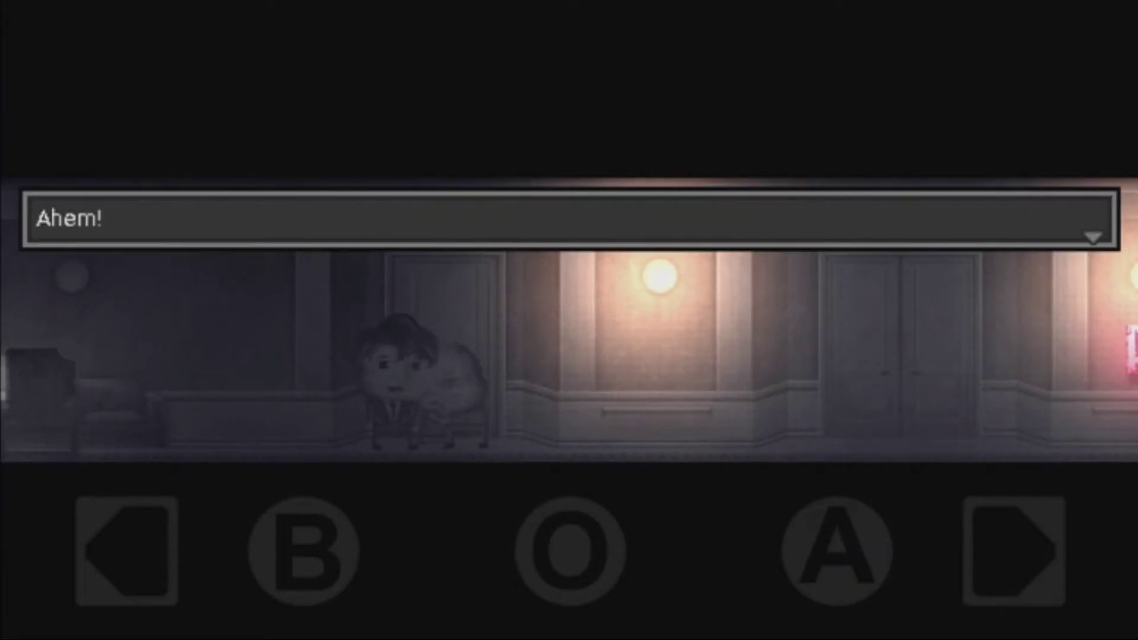
{"action": "left_click", "coordinate": [836, 552]}
{"action": "left_click", "coordinate": [836, 552]}
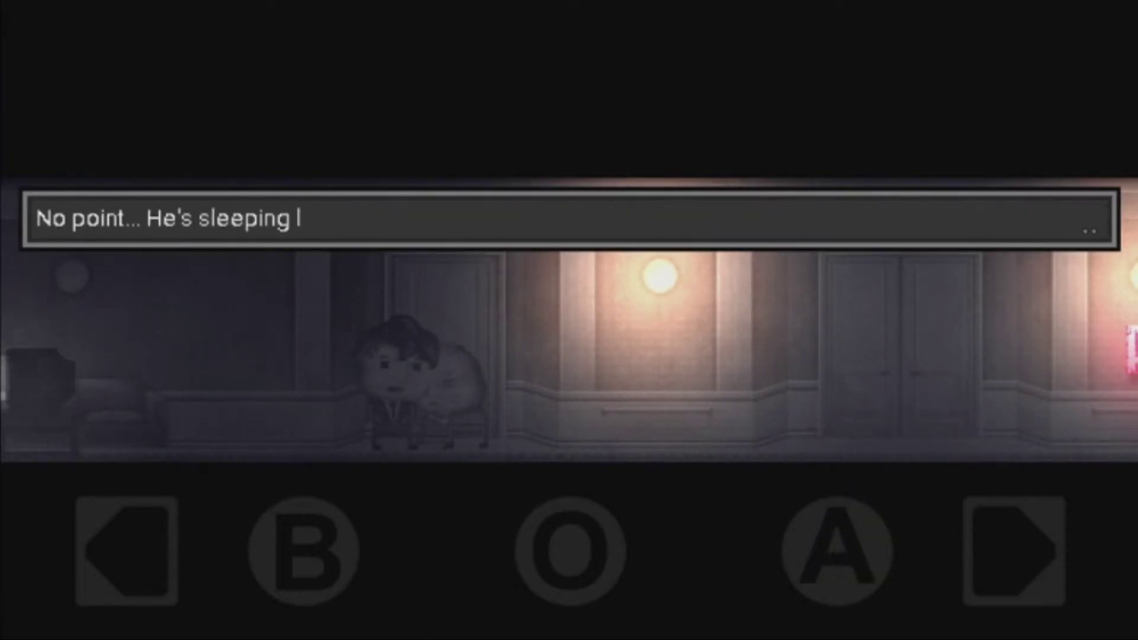
{"action": "left_click", "coordinate": [836, 551]}
{"action": "left_click", "coordinate": [836, 552]}
{"action": "mouse_move", "coordinate": [1014, 551]}
{"action": "left_mouse_down"}
{"action": "mouse_move", "coordinate": [1032, 525]}
{"action": "mouse_move", "coordinate": [1013, 532]}
{"action": "left_mouse_up"}
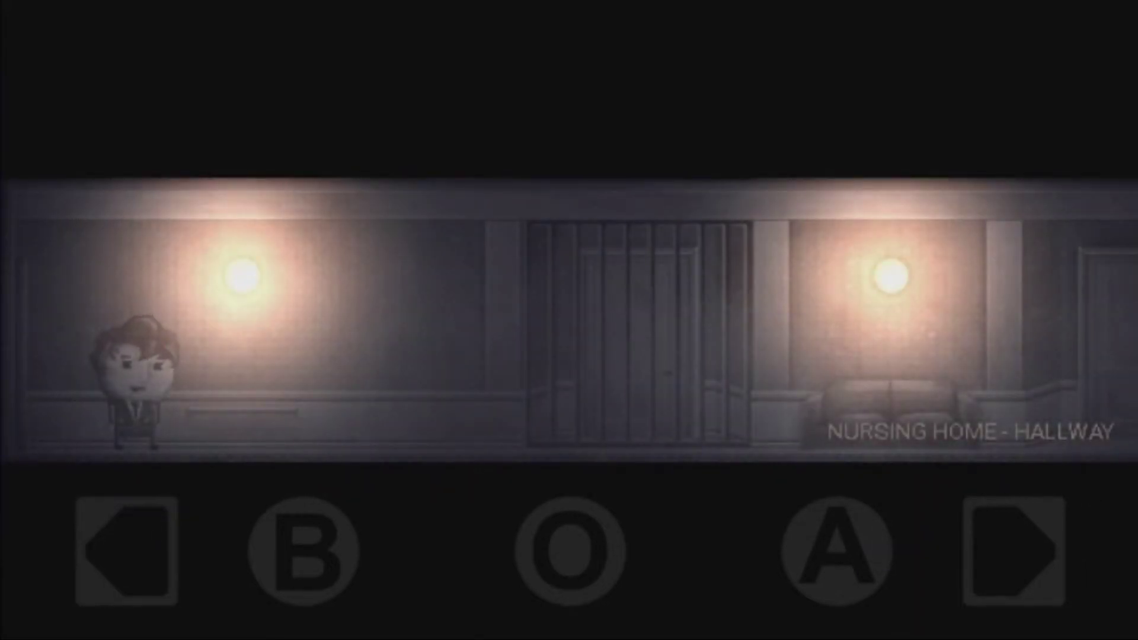
Inspect the impassable barred gate, then walk right into Room Four
{"action": "left_click_drag", "start_coordinate": [1014, 551], "coordinate": [1008, 565]}
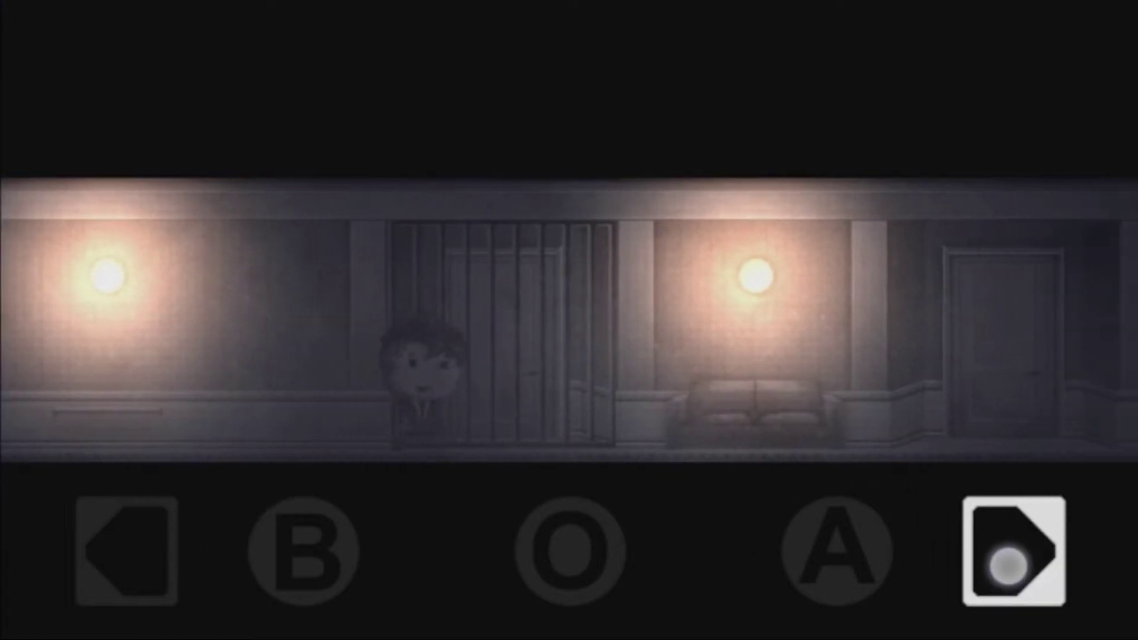
{"action": "left_click", "coordinate": [71, 554]}
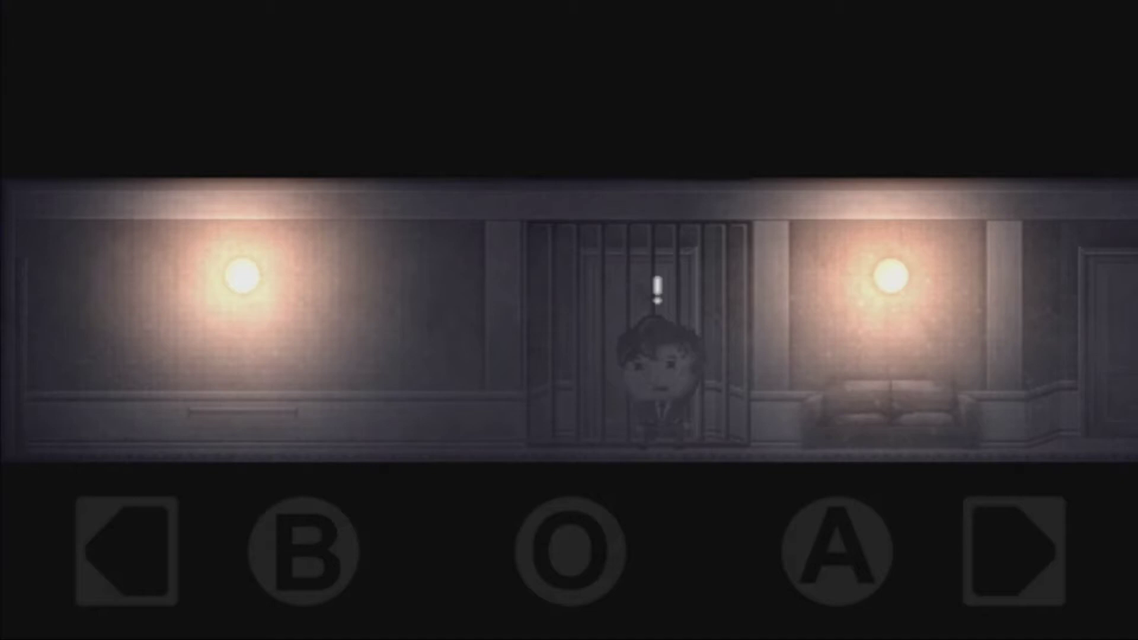
{"action": "left_click", "coordinate": [836, 552]}
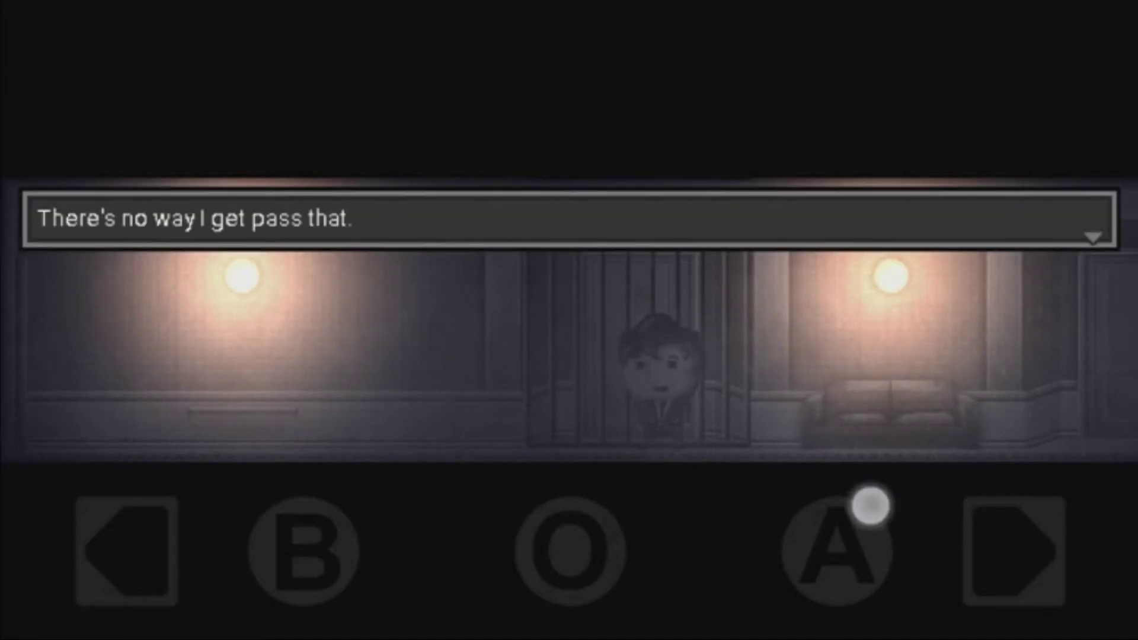
{"action": "left_click", "coordinate": [869, 506]}
{"action": "left_click_drag", "start_coordinate": [1013, 552], "coordinate": [1030, 540]}
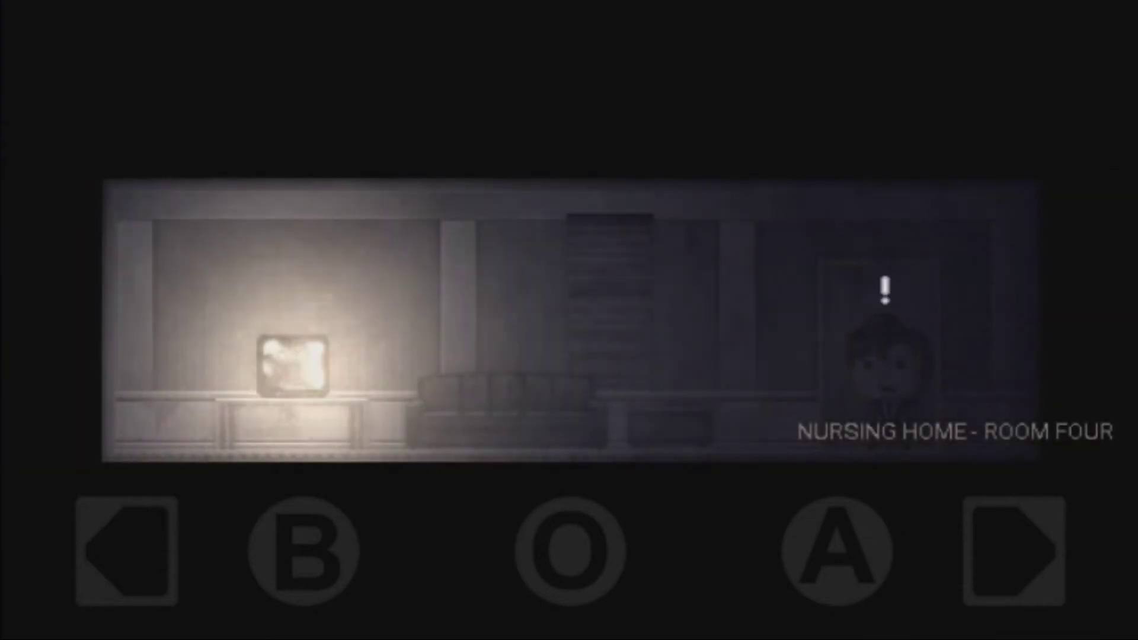
Hear Price's remark on Room Four's television program, then walk back past the couch
{"action": "left_click_drag", "start_coordinate": [125, 551], "coordinate": [116, 531]}
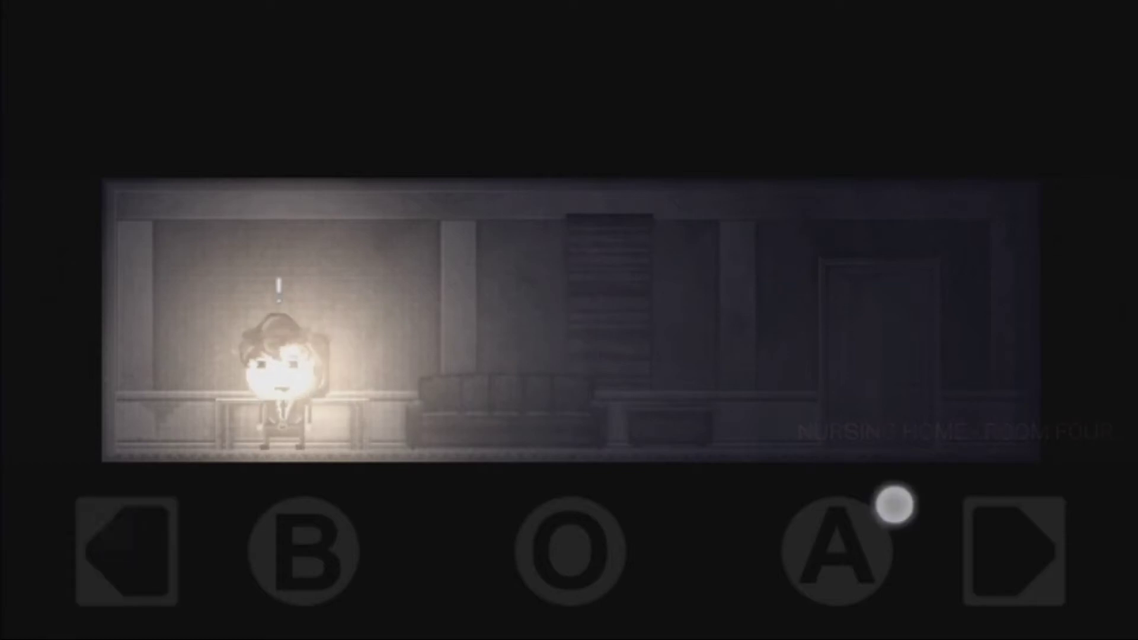
{"action": "left_click", "coordinate": [845, 534]}
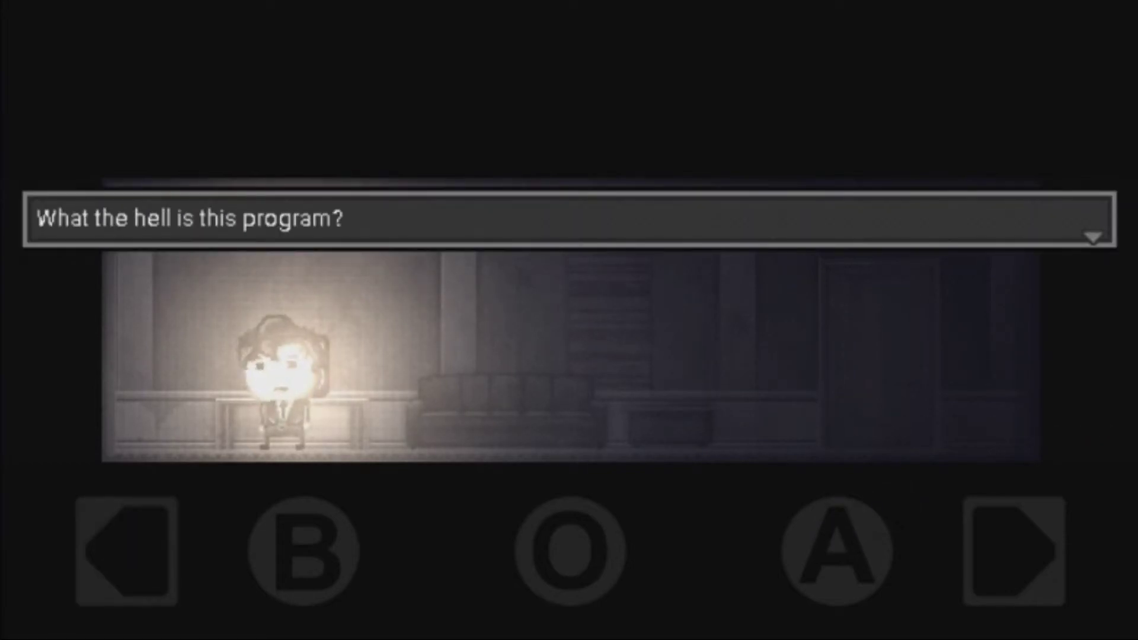
{"action": "left_click", "coordinate": [868, 515]}
{"action": "left_click", "coordinate": [871, 512]}
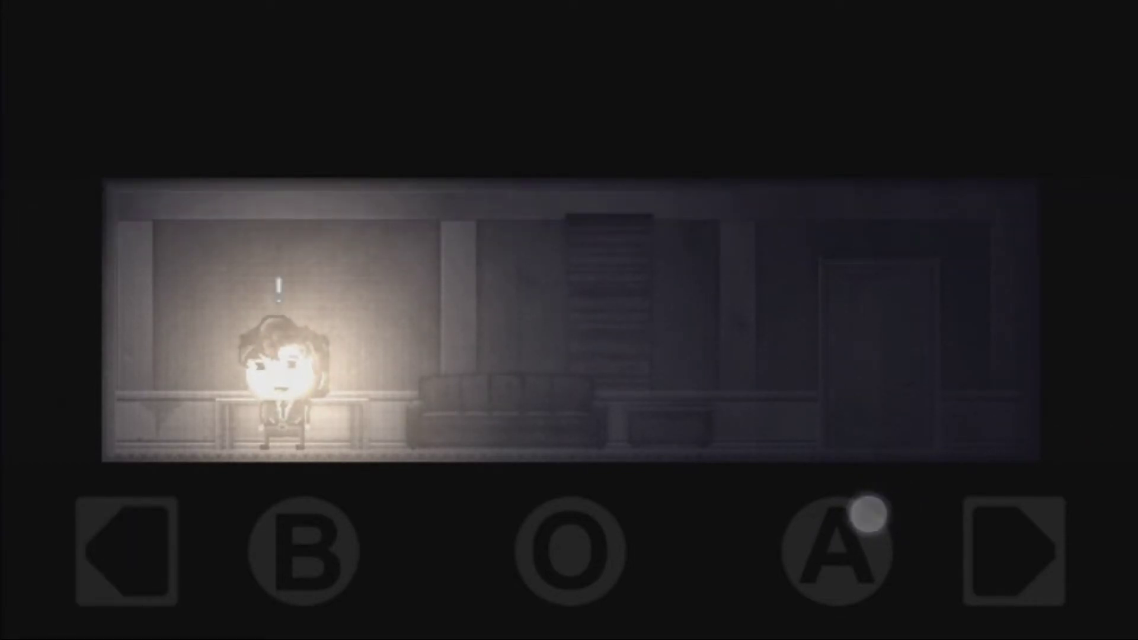
{"action": "left_click_drag", "start_coordinate": [1014, 515], "coordinate": [1020, 502]}
{"action": "left_click_drag", "start_coordinate": [132, 526], "coordinate": [132, 526]}
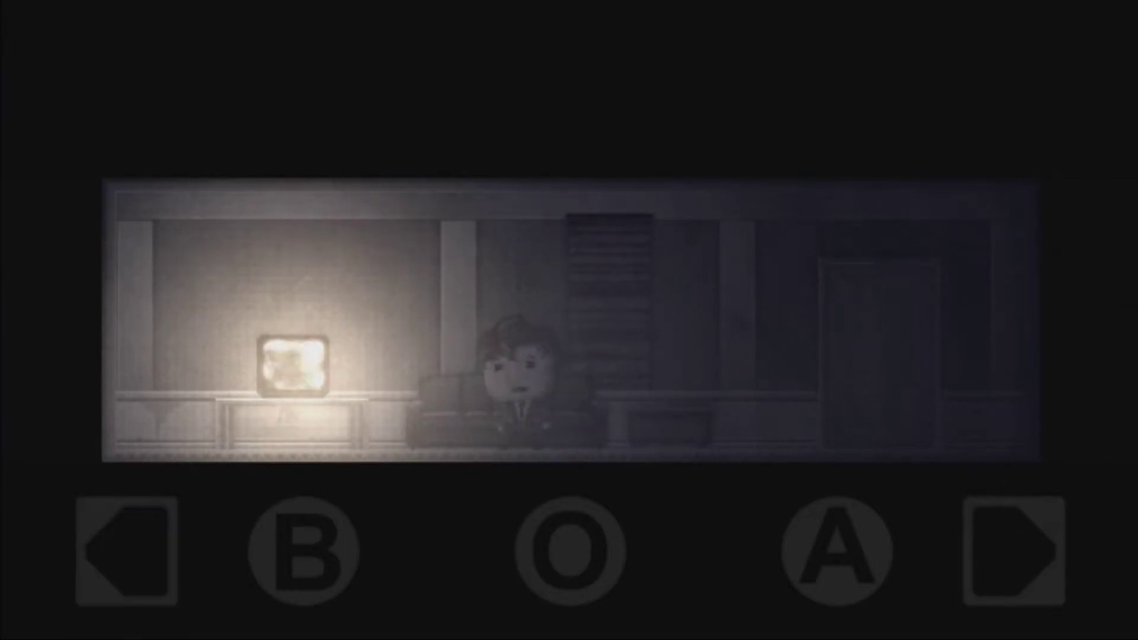
{"action": "left_click", "coordinate": [126, 543]}
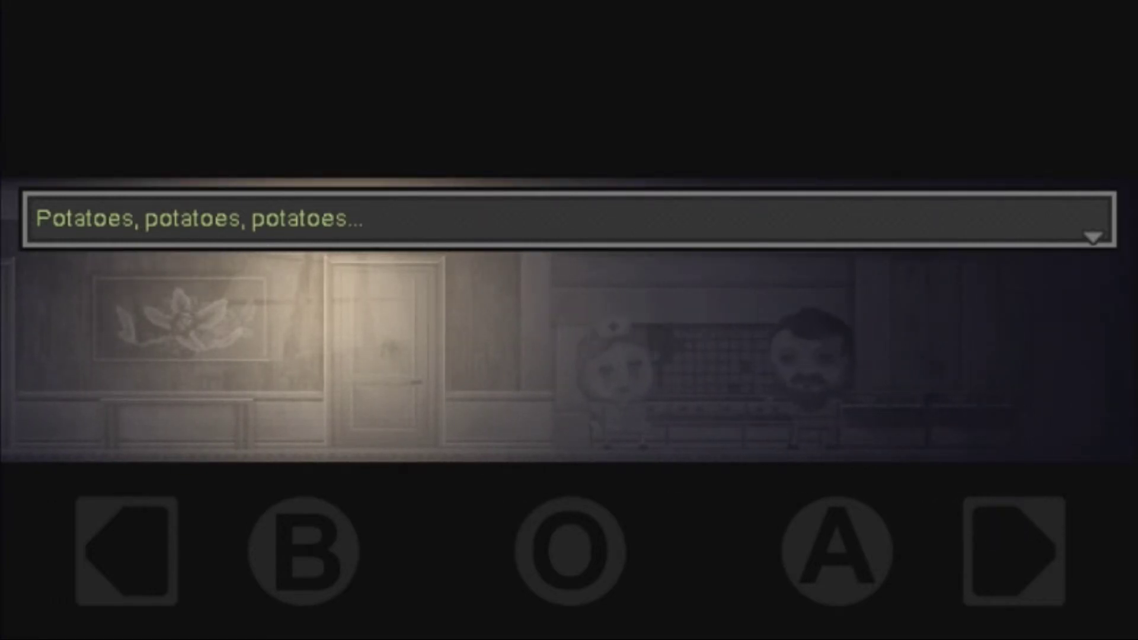
Hear the cook's potato rant and his request for meat, then walk on toward the bathroom
{"action": "left_click", "coordinate": [826, 516]}
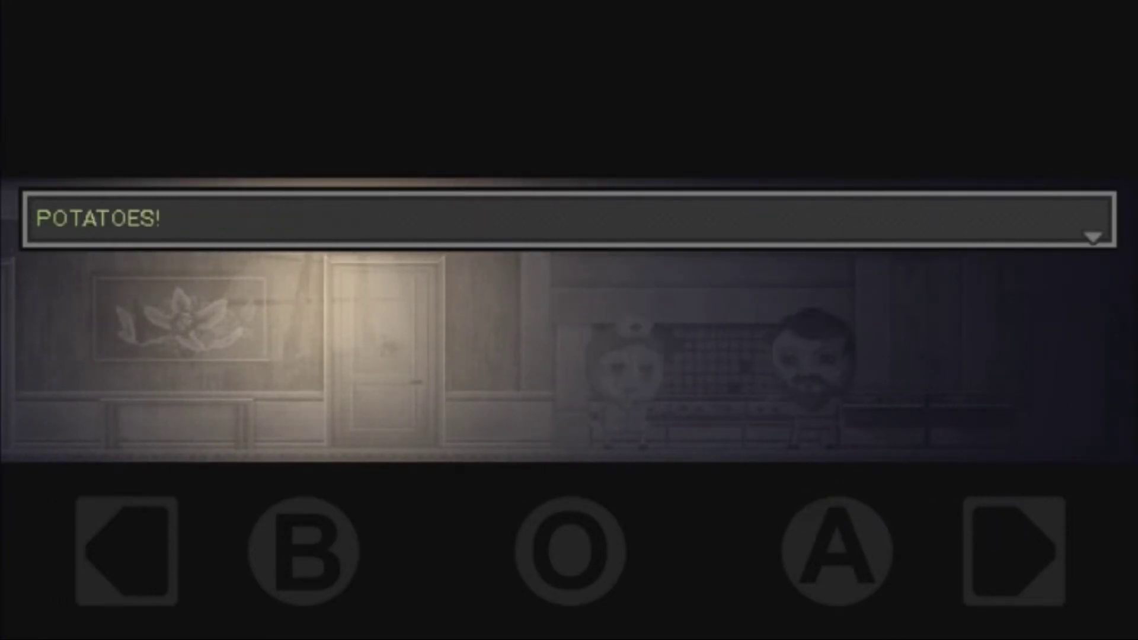
{"action": "left_click", "coordinate": [858, 503]}
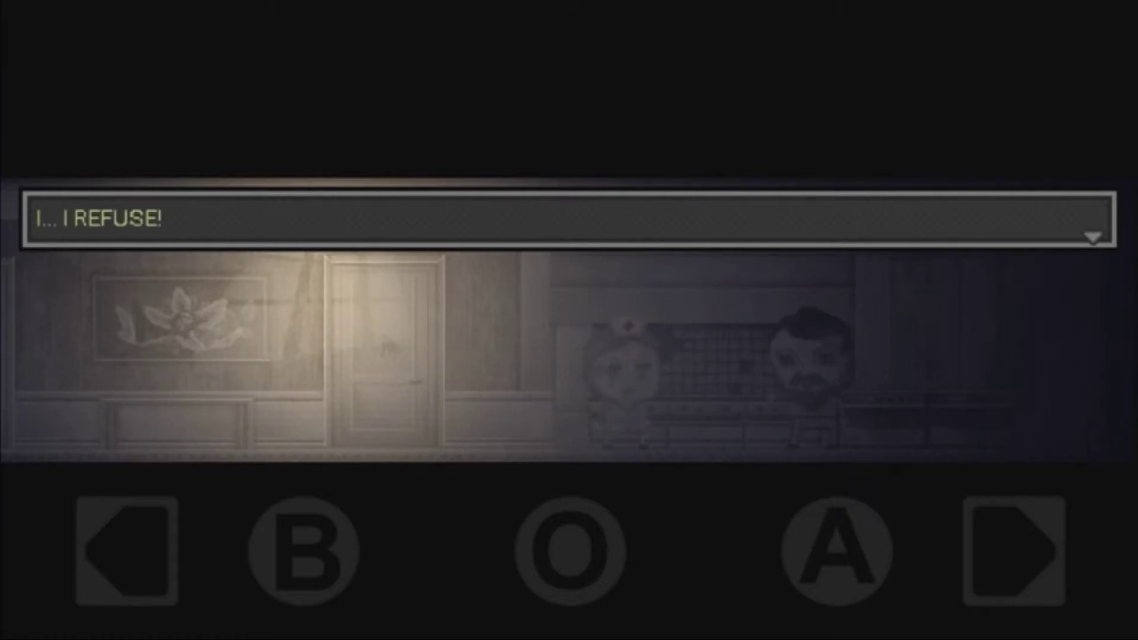
{"action": "left_click", "coordinate": [838, 526]}
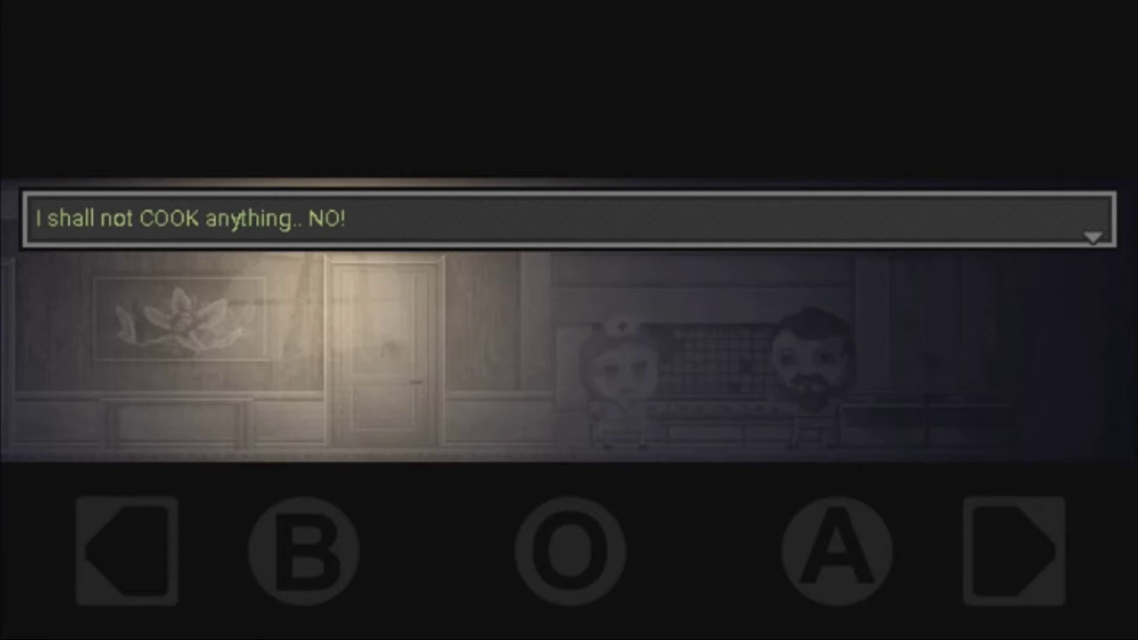
{"action": "left_click", "coordinate": [837, 533]}
{"action": "left_click", "coordinate": [840, 515]}
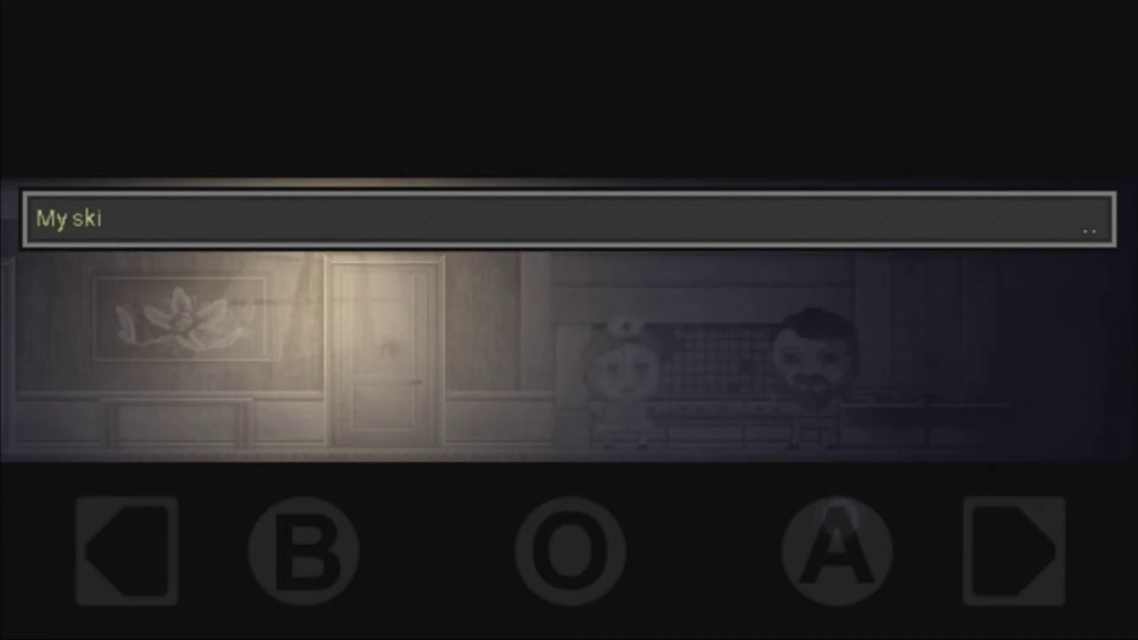
{"action": "left_click", "coordinate": [837, 550]}
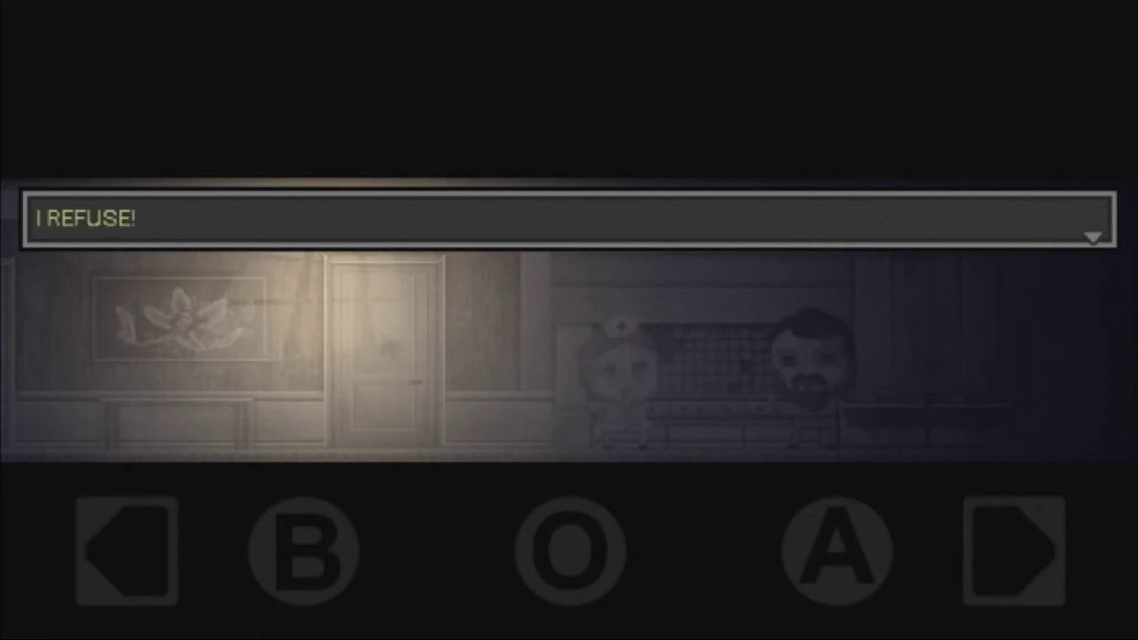
{"action": "left_click", "coordinate": [846, 518]}
{"action": "left_click", "coordinate": [842, 523]}
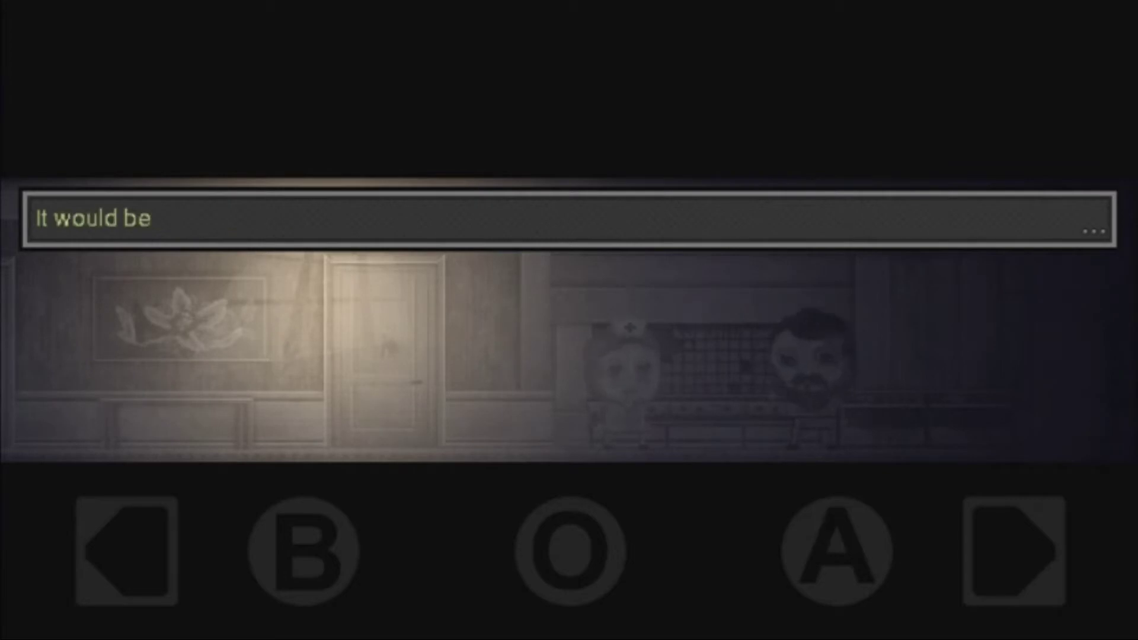
{"action": "left_click", "coordinate": [841, 534]}
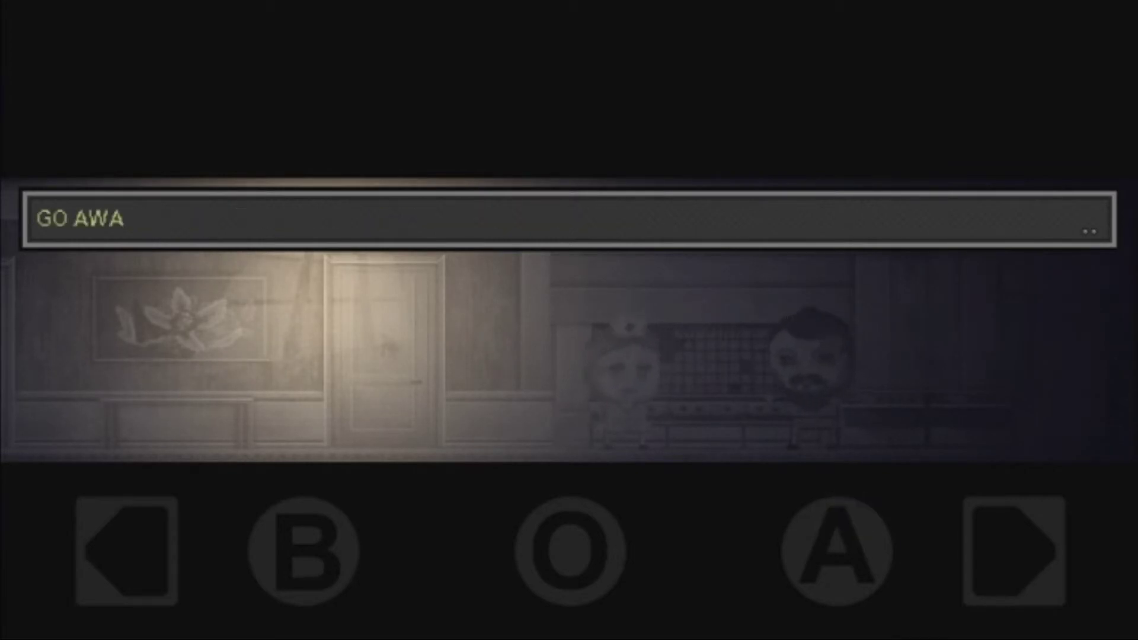
{"action": "left_click", "coordinate": [837, 549]}
{"action": "left_click_drag", "start_coordinate": [1022, 525], "coordinate": [1030, 494]}
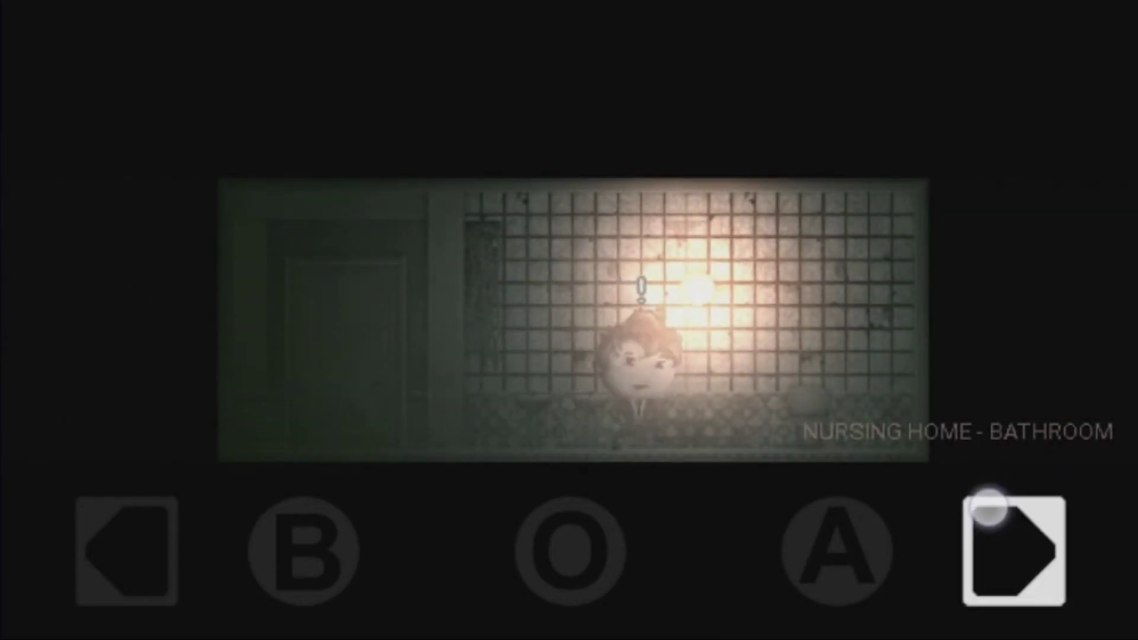
Decline to wash at the bathroom sink, then try the locked hallway door
{"action": "left_click", "coordinate": [126, 550]}
{"action": "left_click", "coordinate": [861, 520]}
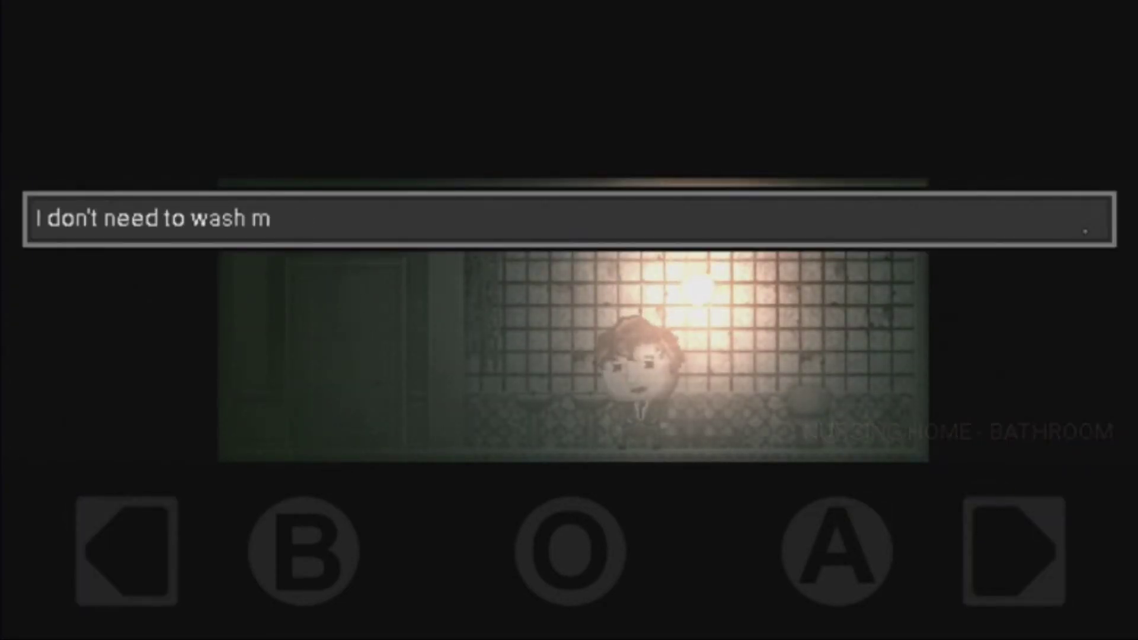
{"action": "left_click", "coordinate": [864, 510]}
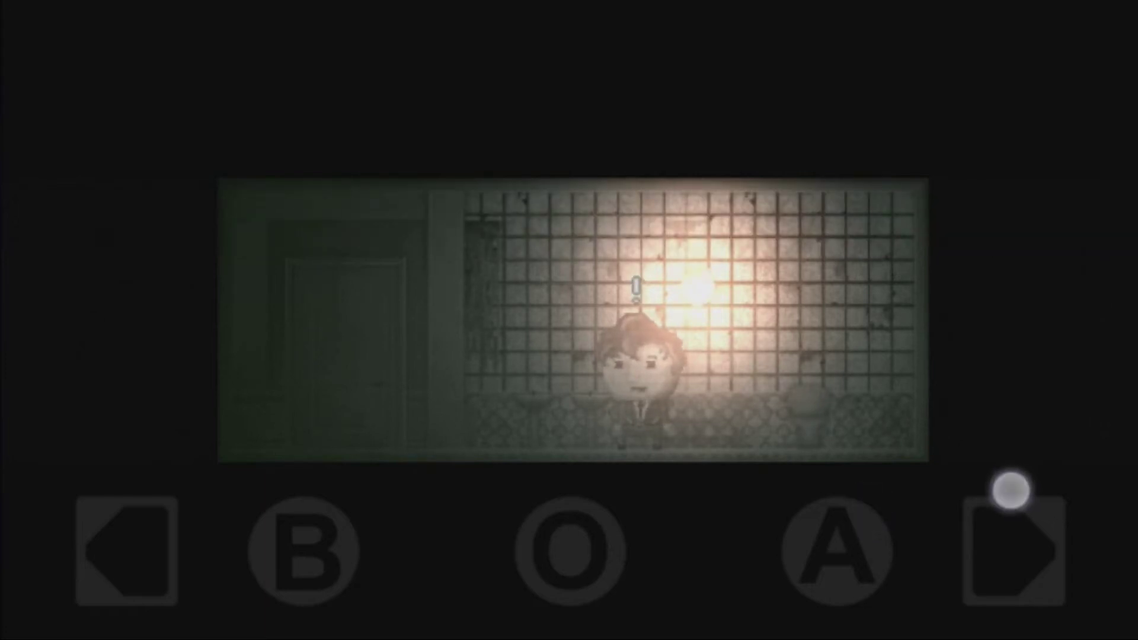
{"action": "left_click_drag", "start_coordinate": [989, 566], "coordinate": [989, 566]}
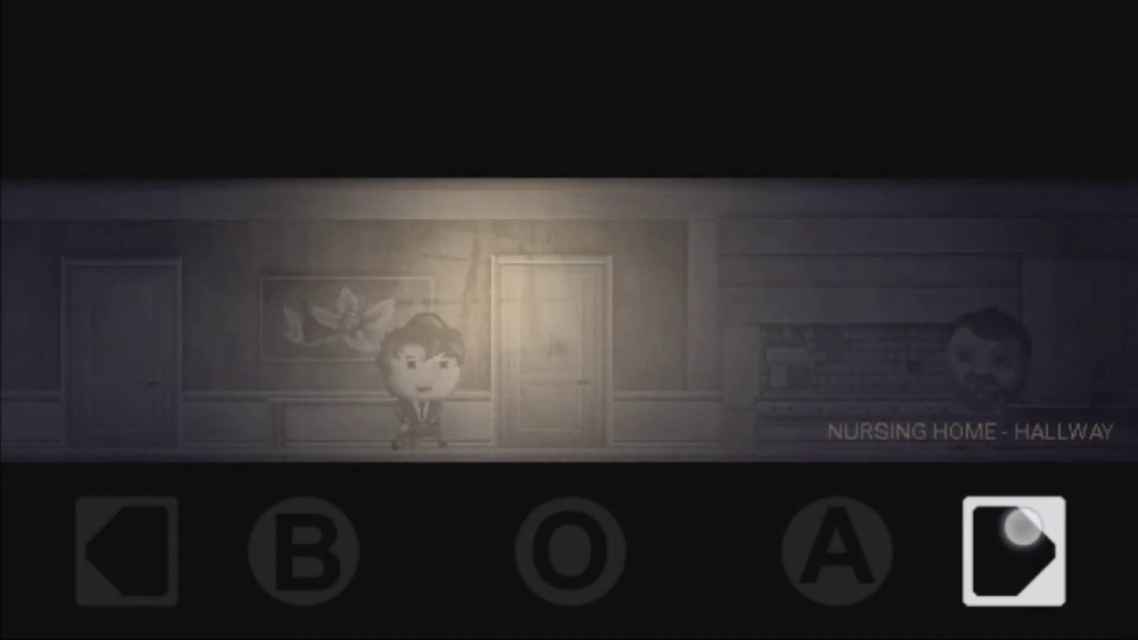
{"action": "left_click", "coordinate": [836, 547]}
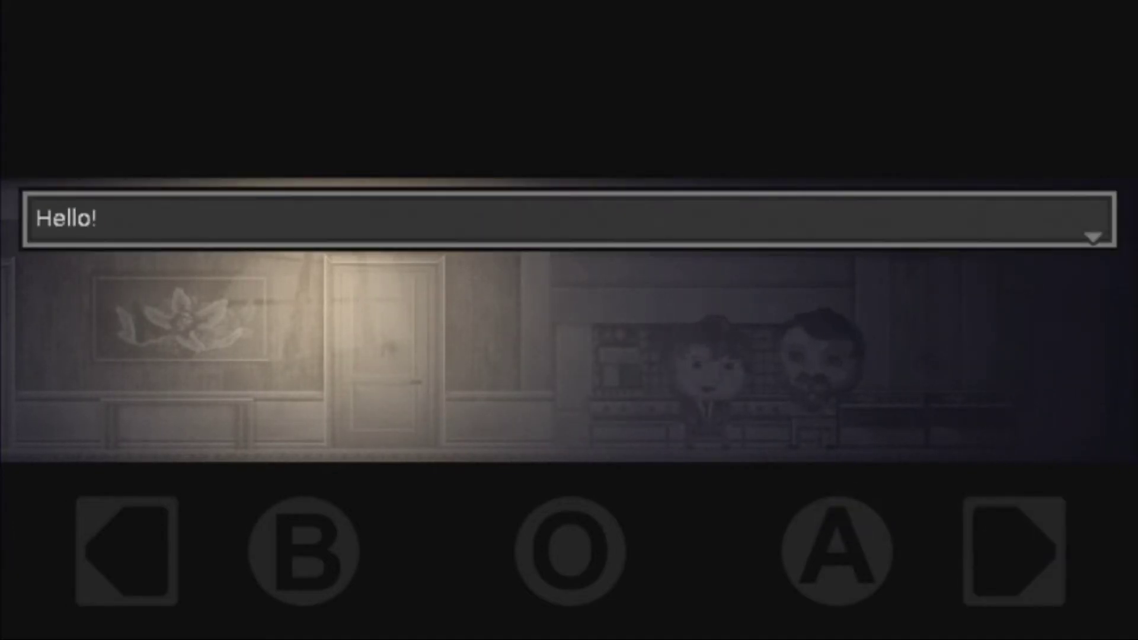
Hear the bearded cook say he overheard but can't provide only potatoes
{"action": "left_click", "coordinate": [855, 527]}
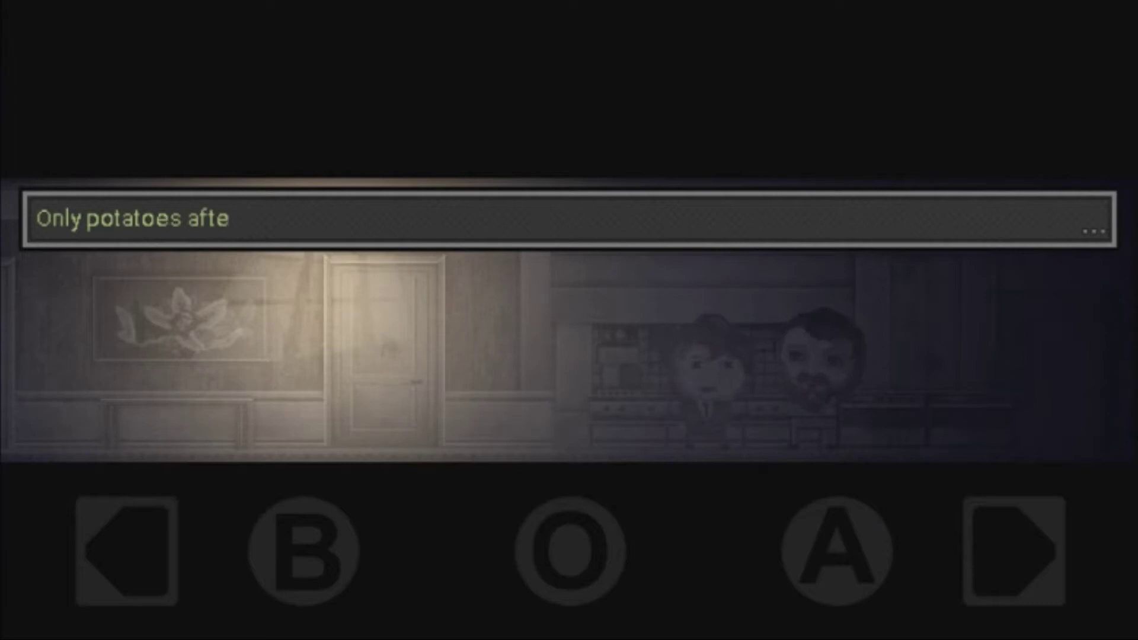
{"action": "left_click", "coordinate": [827, 505]}
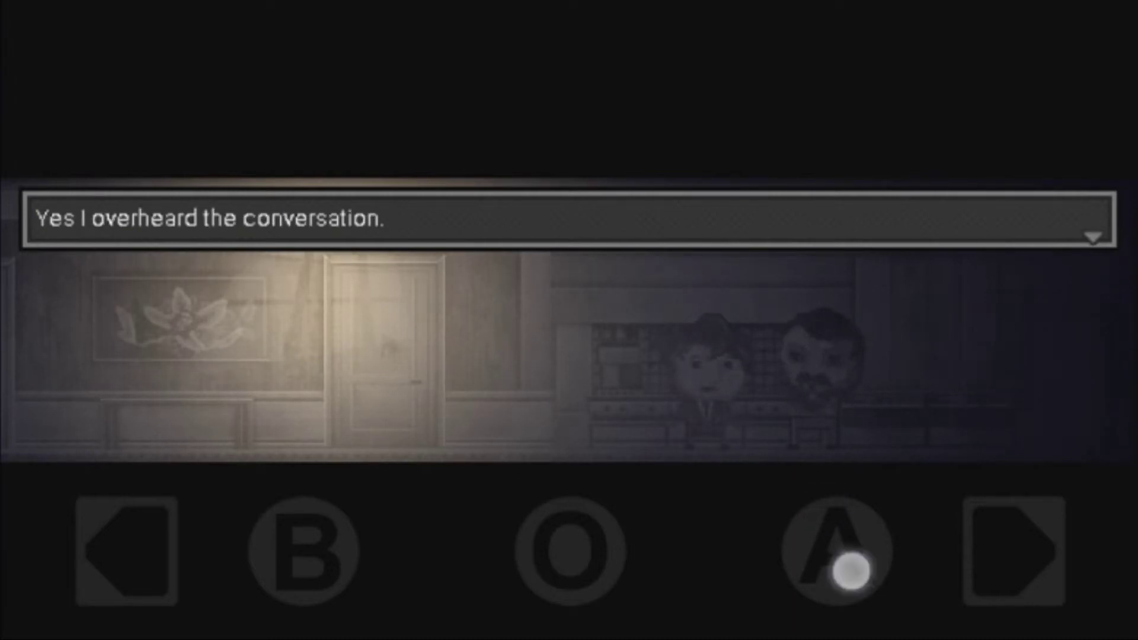
{"action": "left_click", "coordinate": [852, 570]}
{"action": "left_click", "coordinate": [828, 541]}
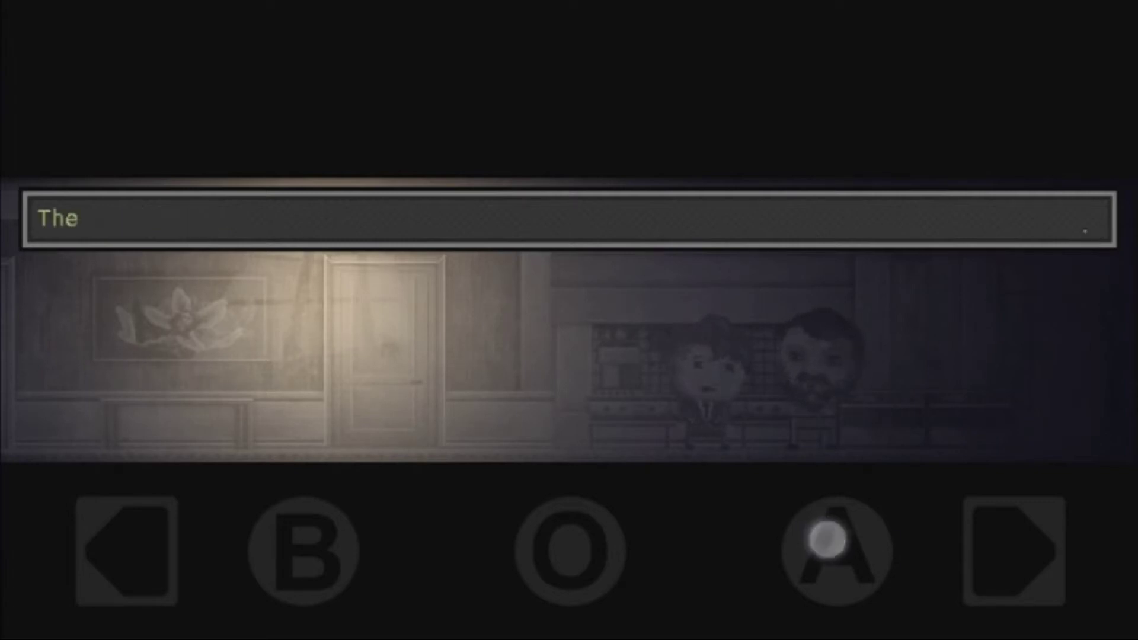
{"action": "left_click", "coordinate": [800, 524]}
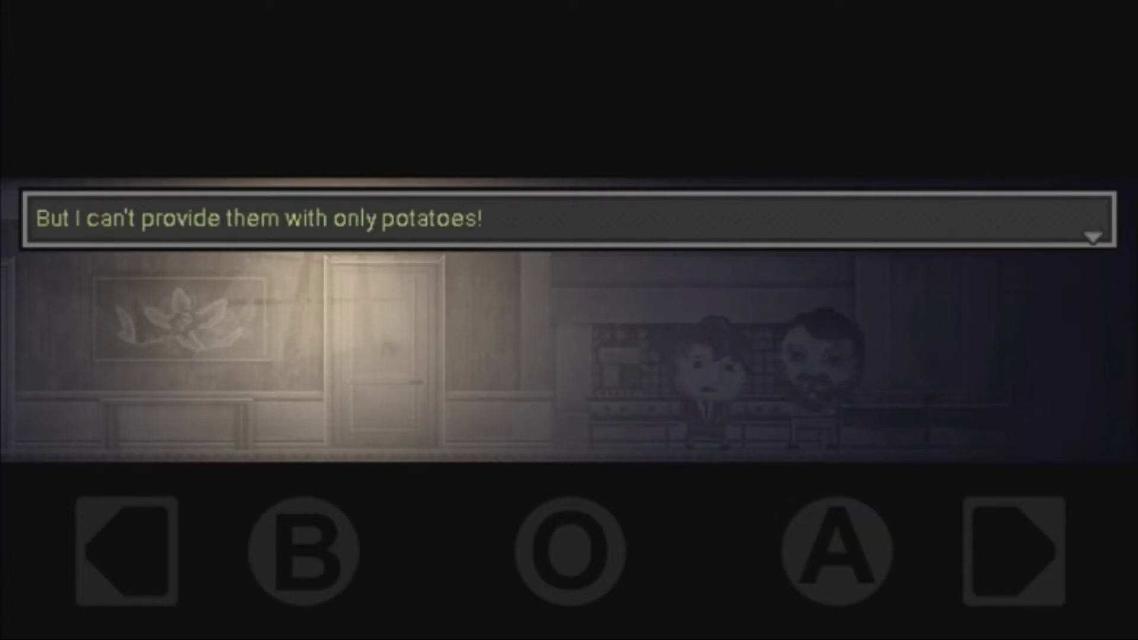
{"action": "left_click", "coordinate": [841, 547]}
{"action": "left_click", "coordinate": [837, 552]}
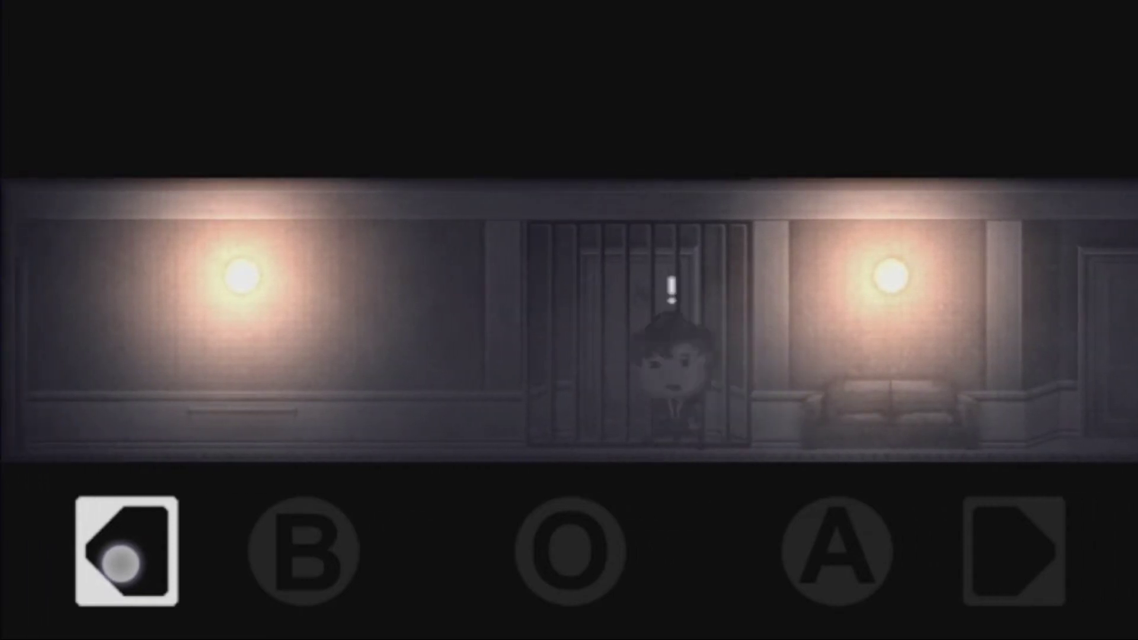
Walk back into the lobby and save progress at the red sign
{"action": "left_click_drag", "start_coordinate": [123, 562], "coordinate": [123, 563]}
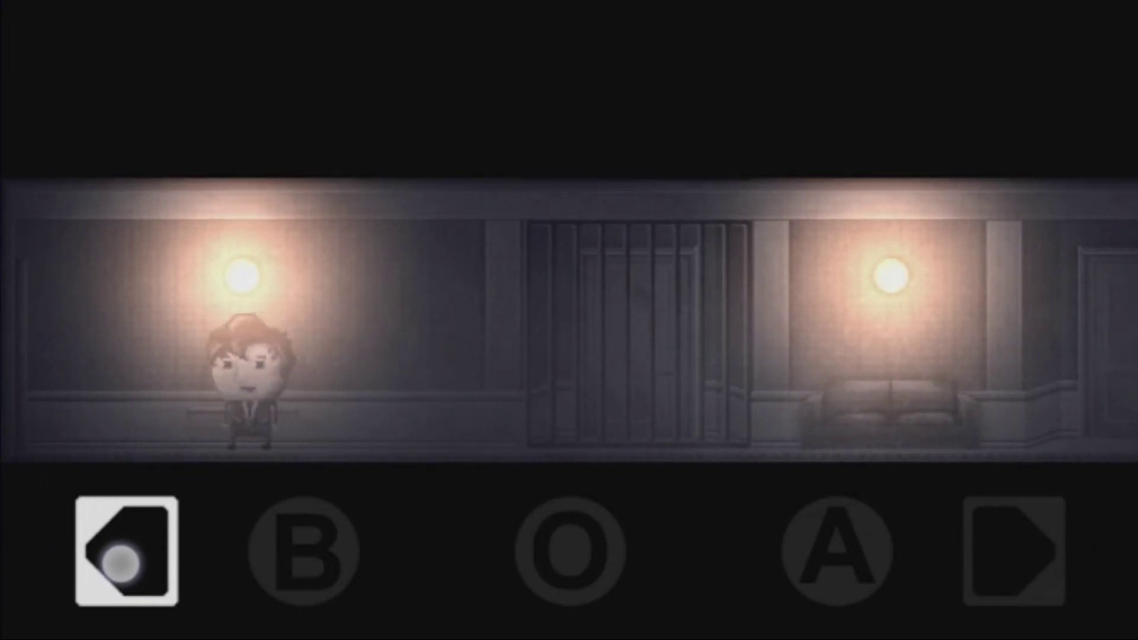
{"action": "left_click", "coordinate": [835, 552]}
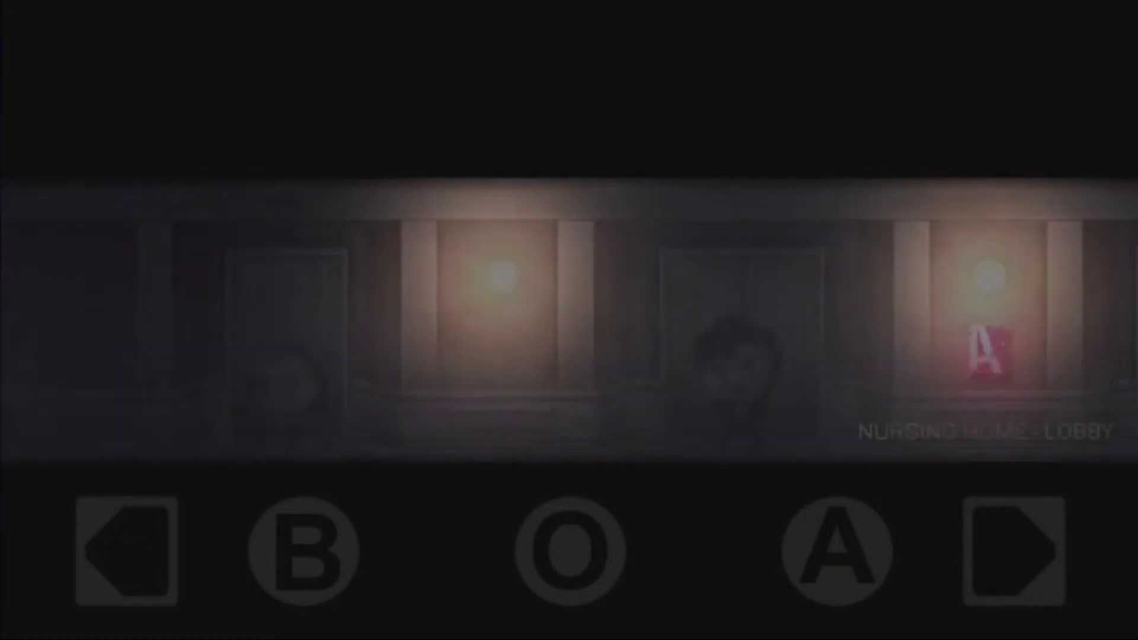
{"action": "left_click_drag", "start_coordinate": [996, 547], "coordinate": [996, 547]}
{"action": "left_click_drag", "start_coordinate": [123, 537], "coordinate": [127, 550]}
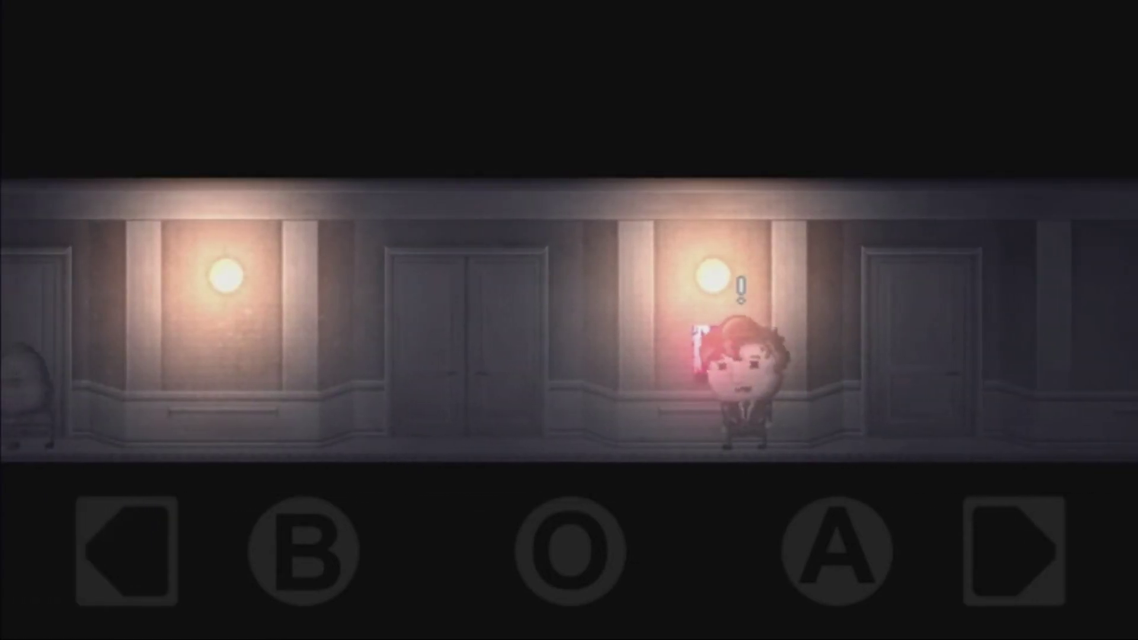
{"action": "left_click", "coordinate": [831, 573]}
{"action": "left_click", "coordinate": [838, 563]}
{"action": "left_click", "coordinate": [857, 534]}
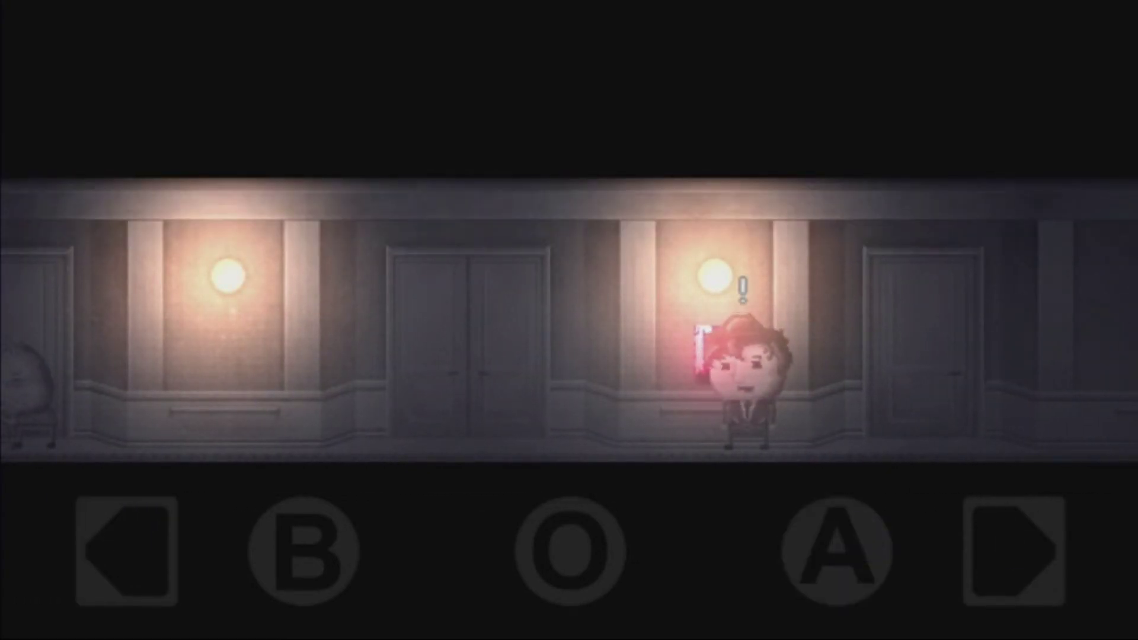
Knock on the lobby door, get no answer, and walk right into the shelved room
{"action": "left_click_drag", "start_coordinate": [1014, 549], "coordinate": [1014, 549]}
{"action": "left_click", "coordinate": [1014, 551]}
{"action": "left_click", "coordinate": [889, 541]}
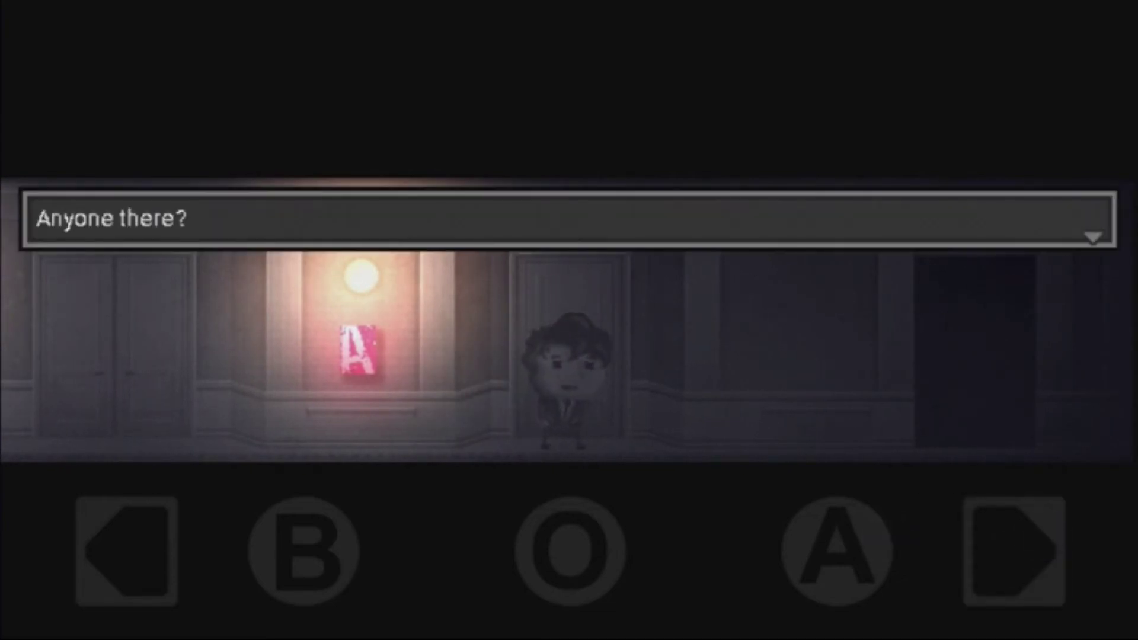
{"action": "left_click", "coordinate": [862, 519]}
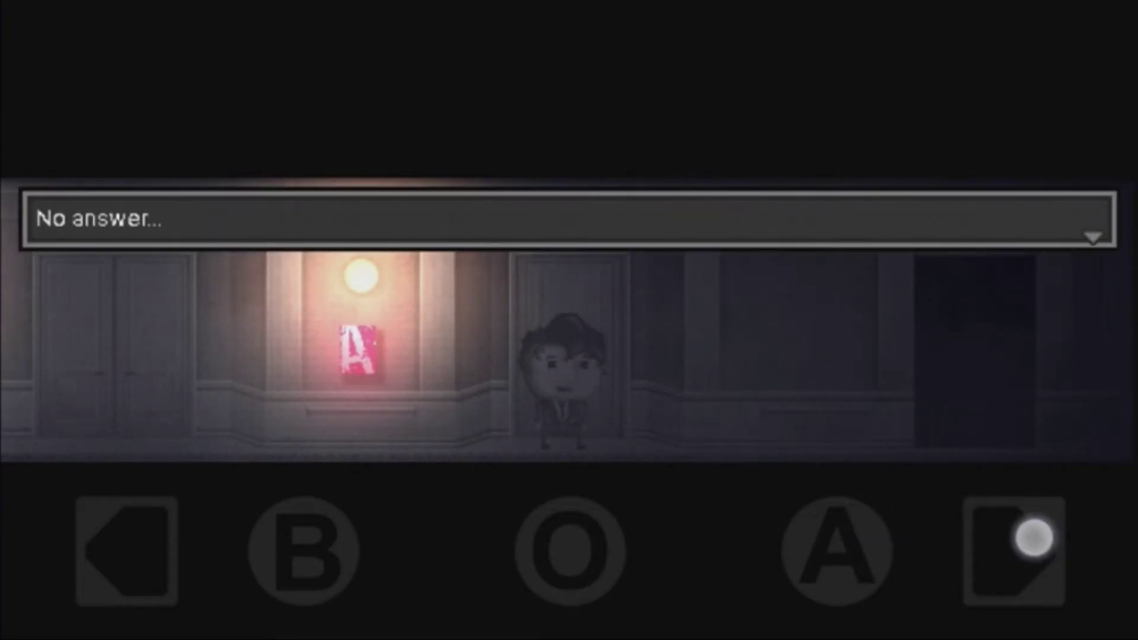
{"action": "left_click", "coordinate": [859, 531]}
{"action": "left_click_drag", "start_coordinate": [1032, 552], "coordinate": [1032, 551]}
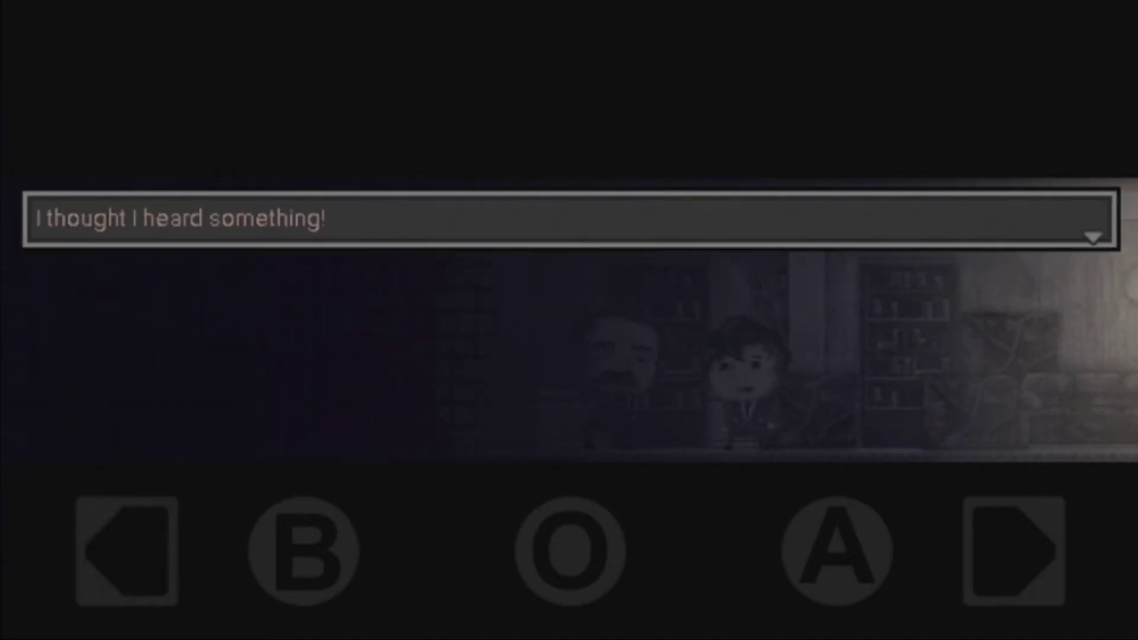
Hear the janitor explain the power outage, the tripped breaker and the fuse box's location
{"action": "left_click", "coordinate": [853, 531]}
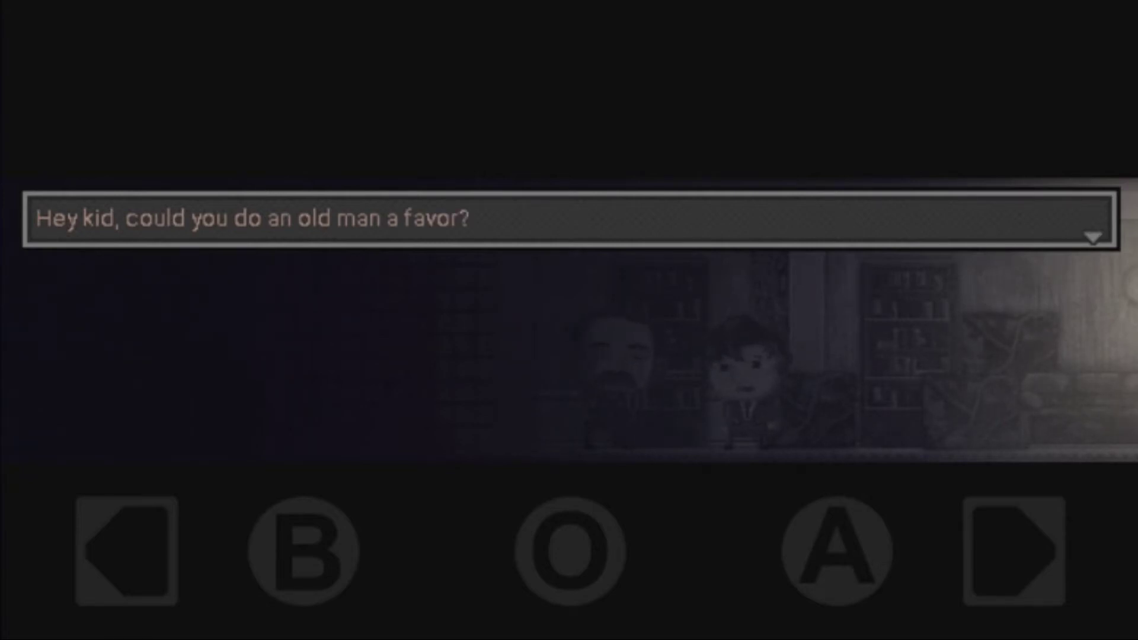
{"action": "left_click", "coordinate": [836, 542]}
{"action": "left_click", "coordinate": [837, 532]}
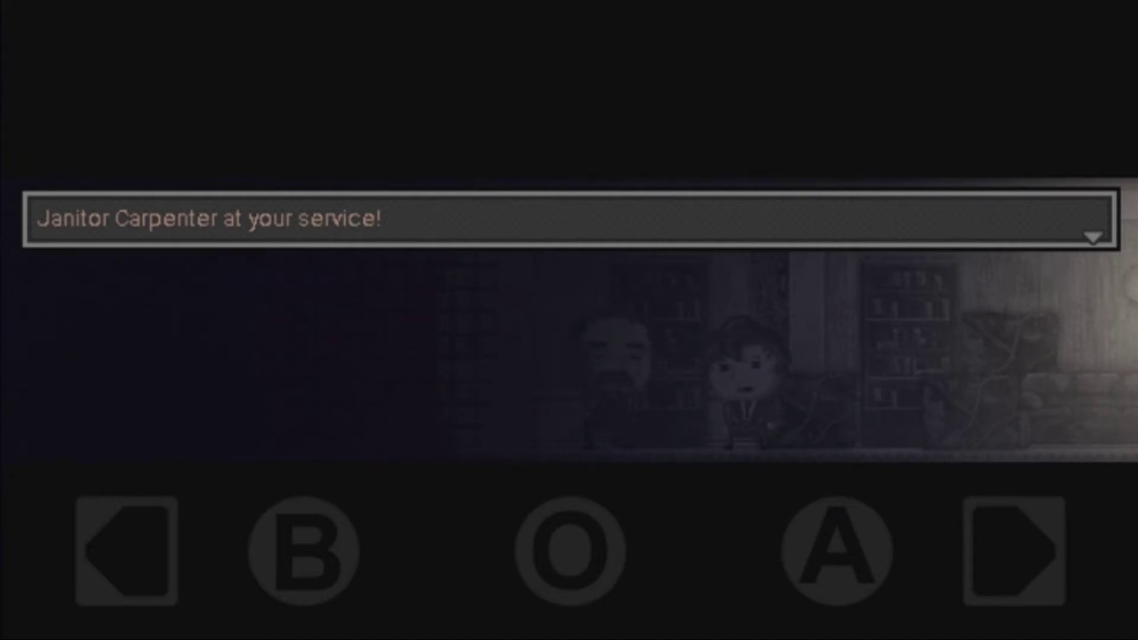
{"action": "left_click", "coordinate": [837, 552]}
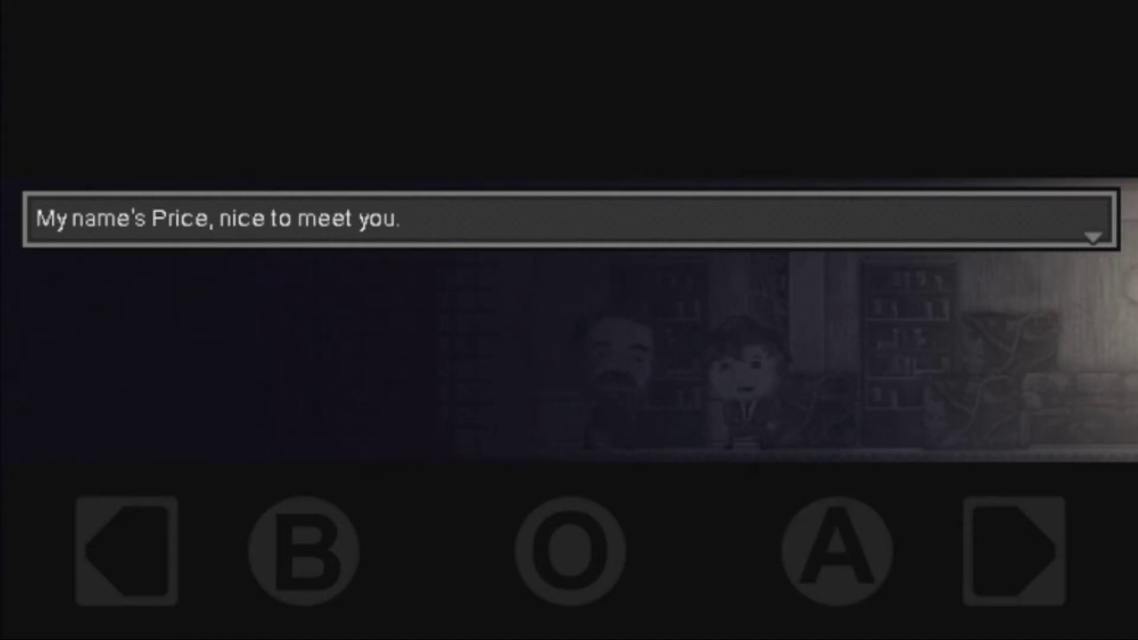
{"action": "left_click", "coordinate": [837, 551]}
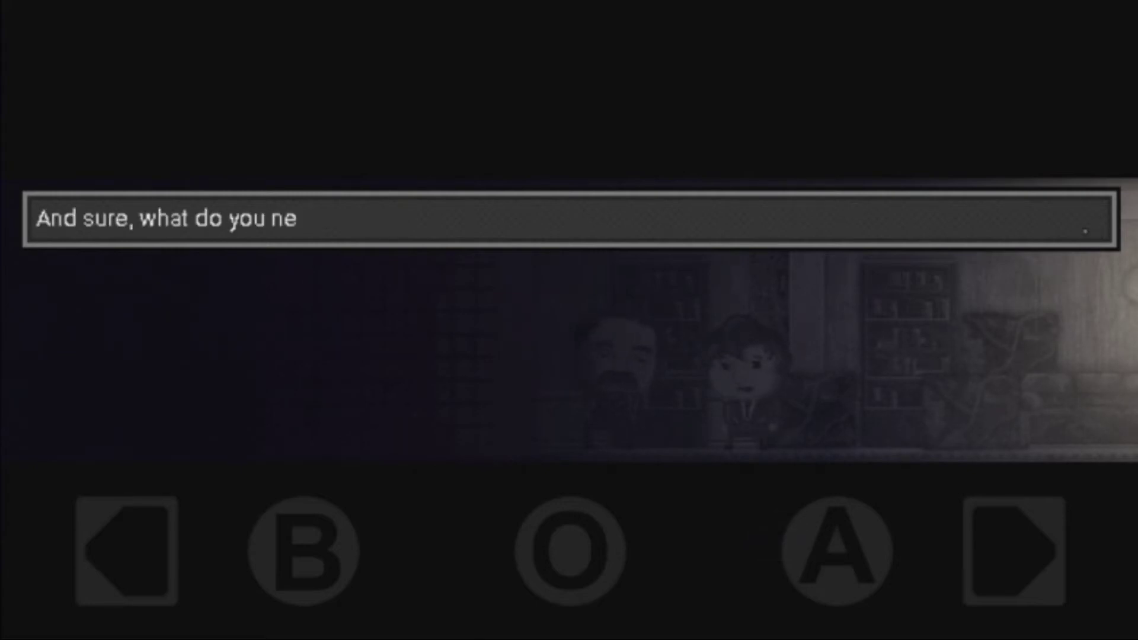
{"action": "left_click", "coordinate": [837, 552]}
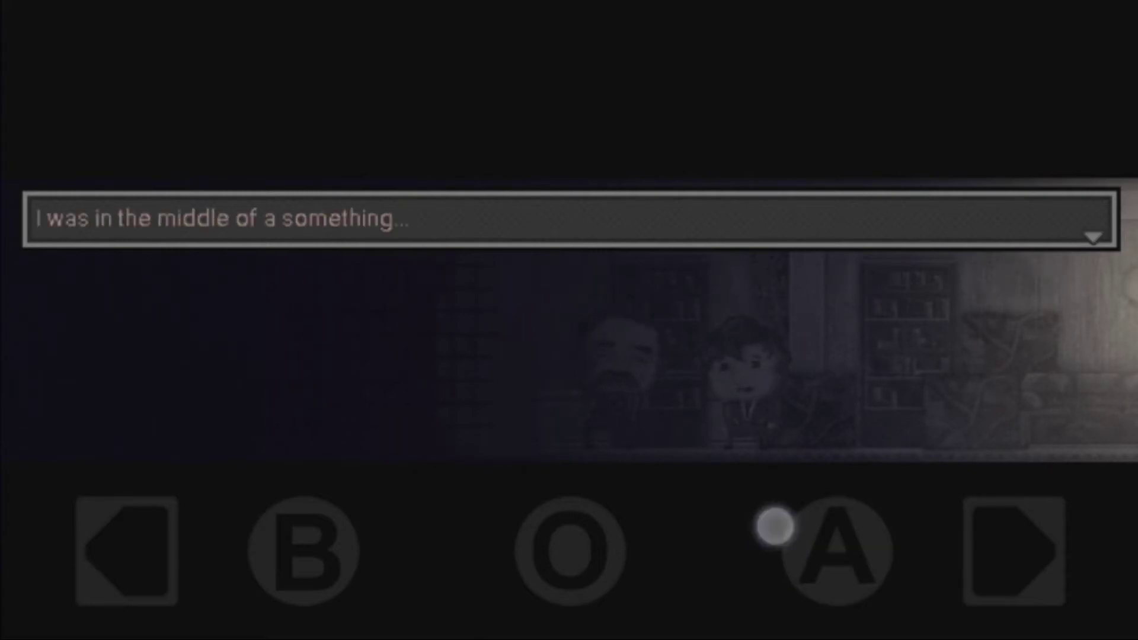
{"action": "left_click", "coordinate": [803, 520]}
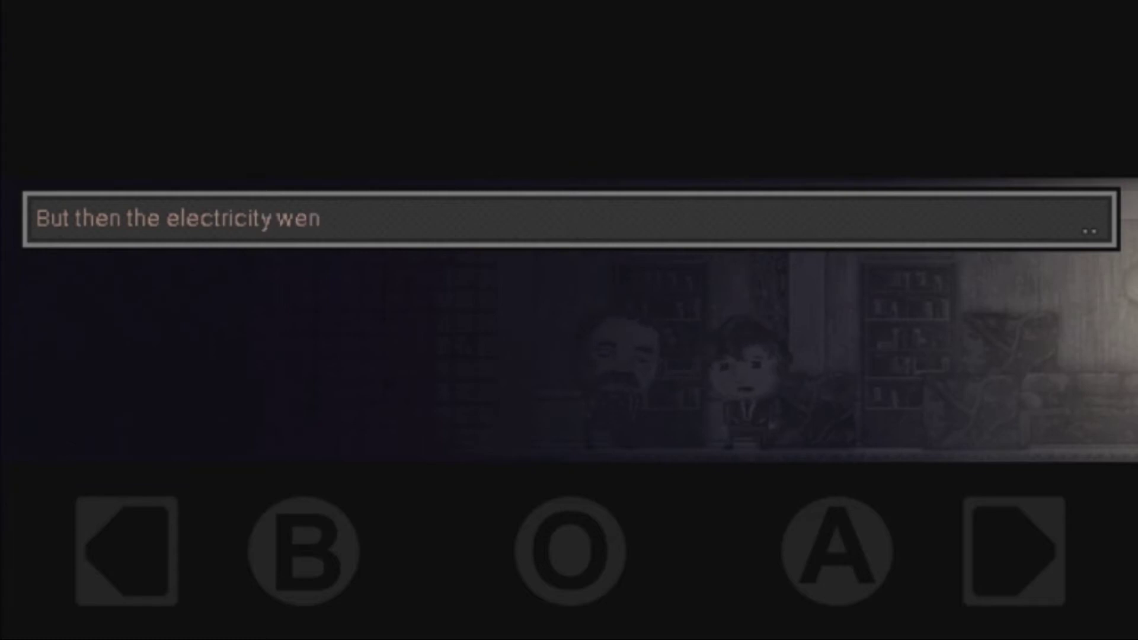
{"action": "left_click", "coordinate": [837, 551]}
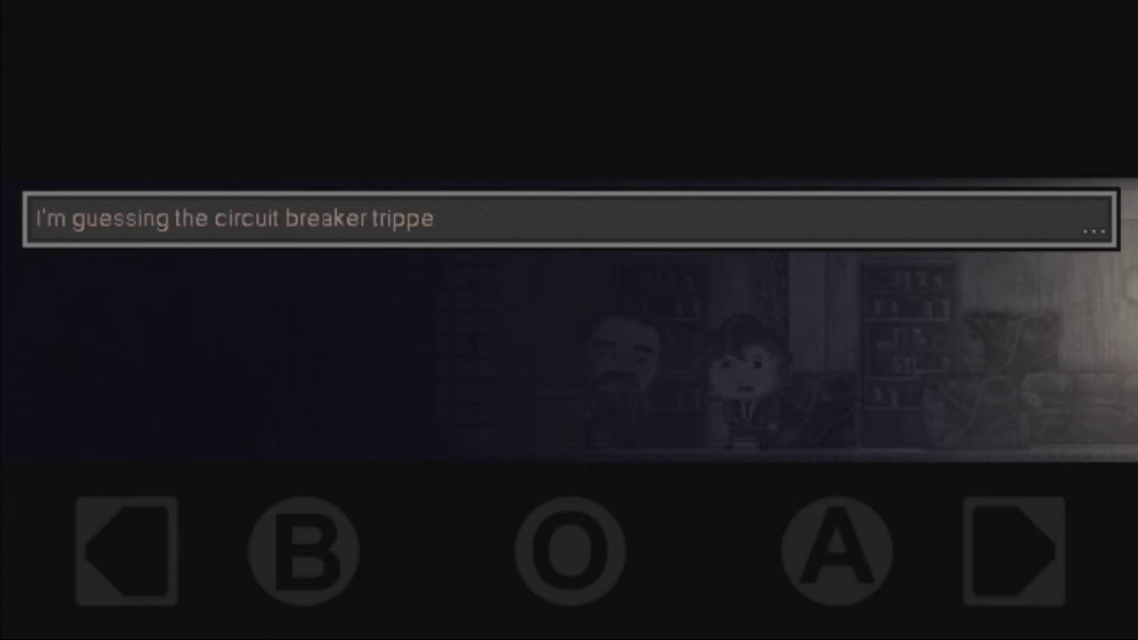
{"action": "left_click", "coordinate": [791, 531]}
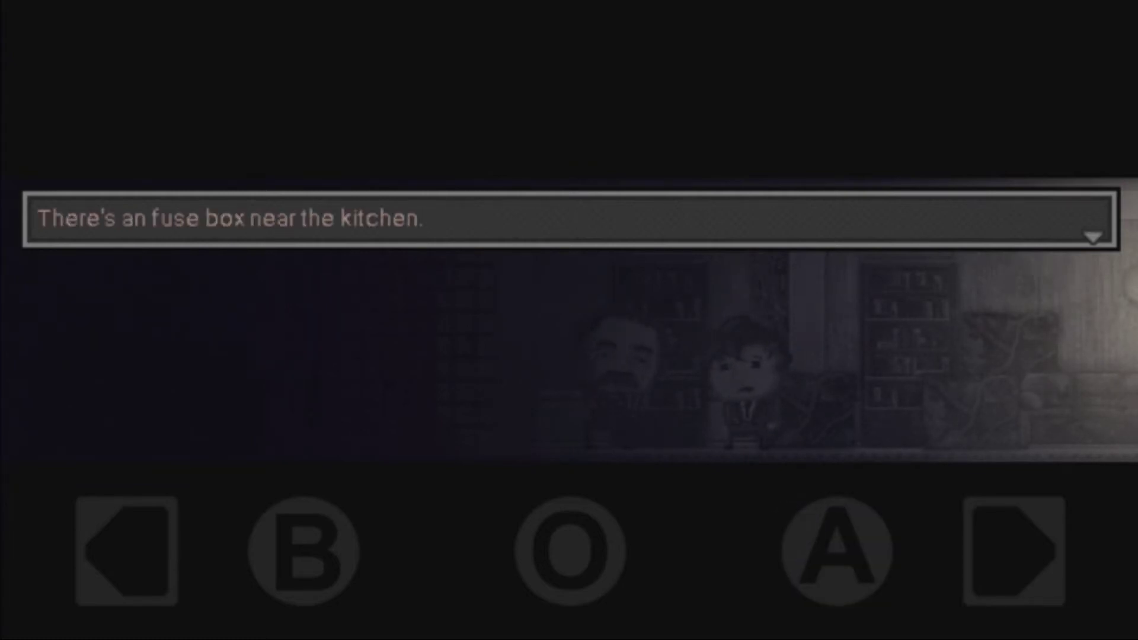
{"action": "left_click", "coordinate": [794, 534]}
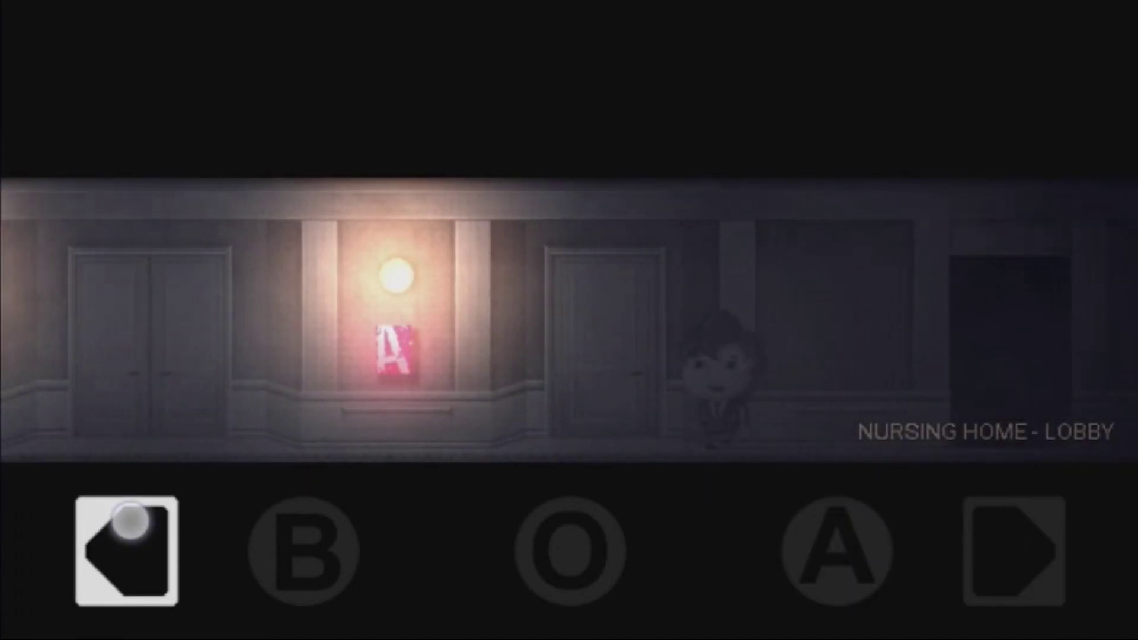
Try the janitor's key on the lobby door, then unlock the hallway door near the kitchen
{"action": "left_click", "coordinate": [867, 540]}
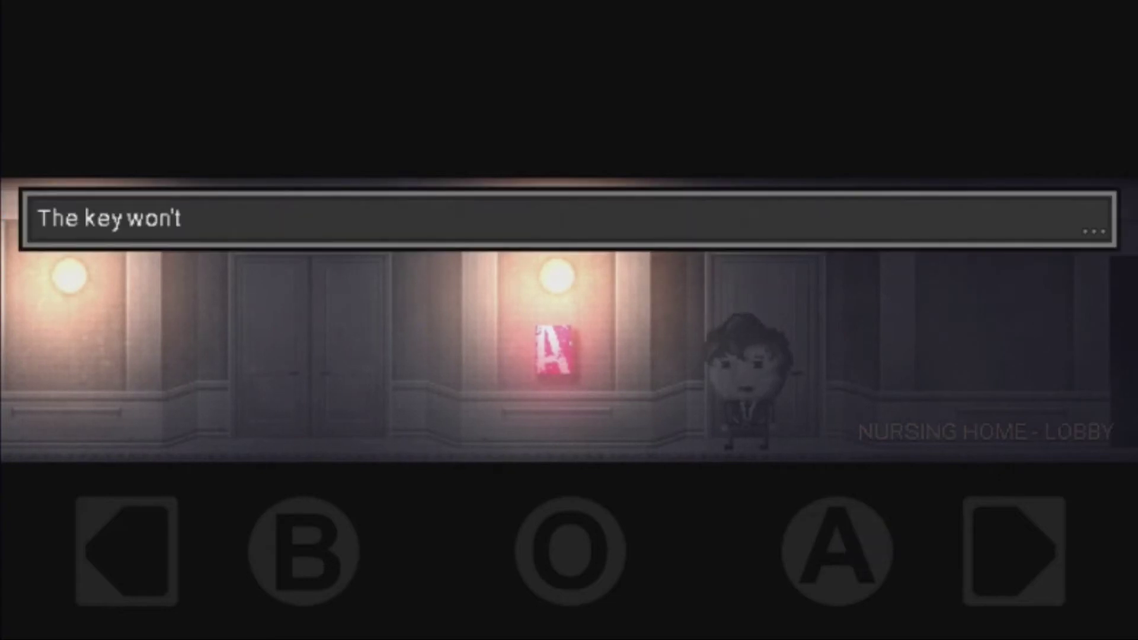
{"action": "left_click", "coordinate": [869, 539]}
{"action": "left_click", "coordinate": [876, 532]}
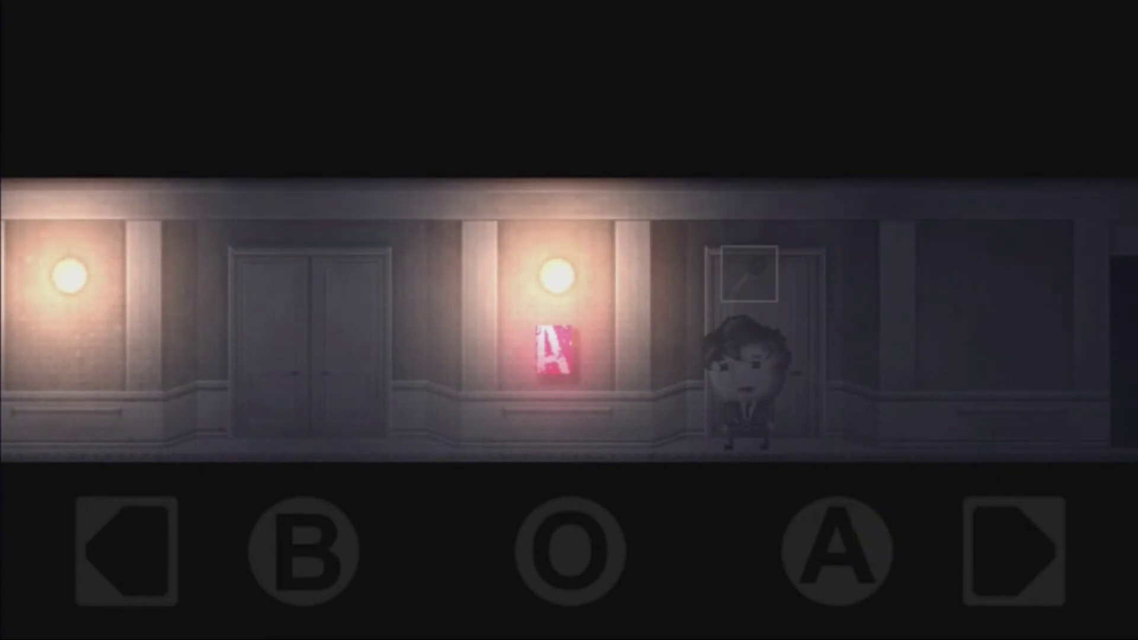
{"action": "left_click_drag", "start_coordinate": [141, 525], "coordinate": [140, 514]}
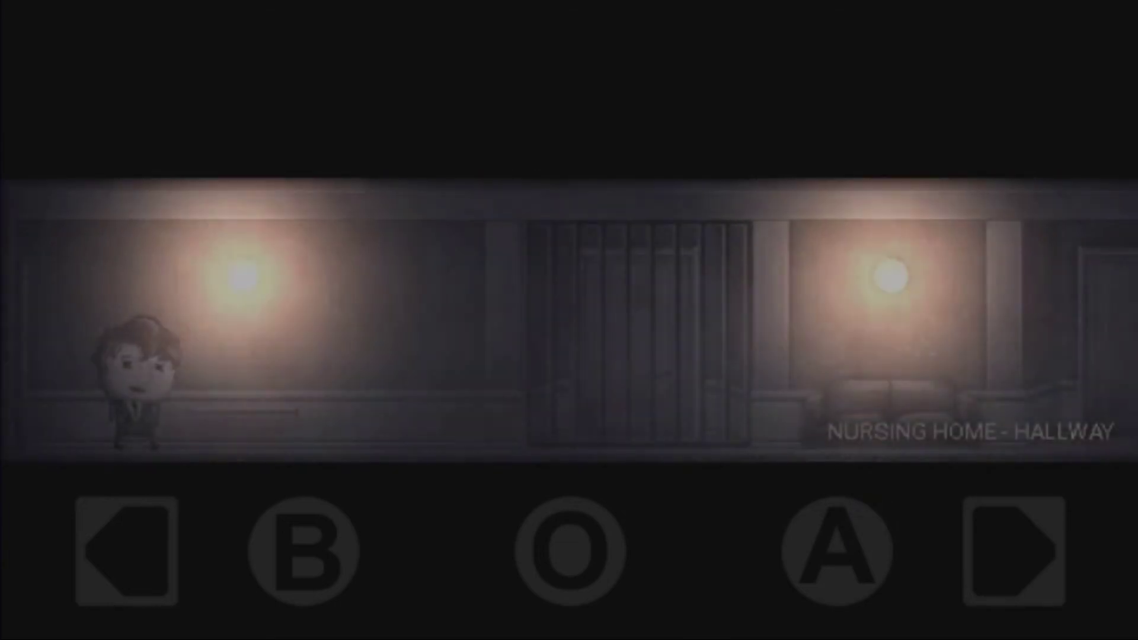
{"action": "left_click_drag", "start_coordinate": [1013, 552], "coordinate": [1007, 551]}
{"action": "left_click", "coordinate": [867, 547]}
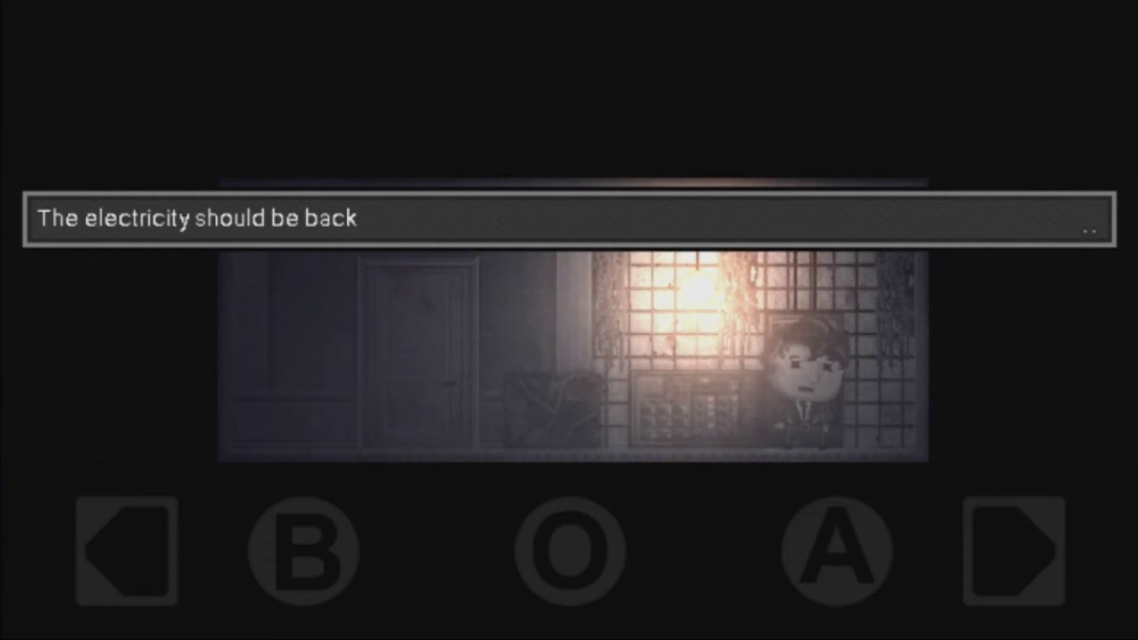
Dismiss the electricity-restored message and walk left back to the room's door
{"action": "left_click", "coordinate": [838, 549]}
{"action": "left_click_drag", "start_coordinate": [113, 566], "coordinate": [112, 566]}
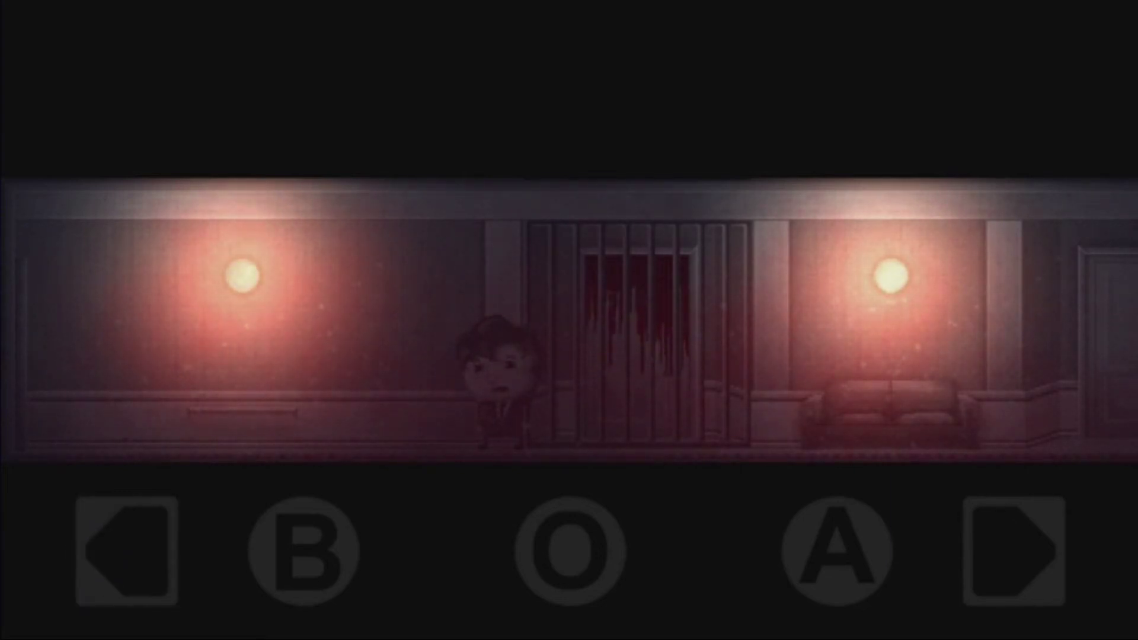
Walk left through the red-lit hallway to the lobby save point and save the game
{"action": "left_click", "coordinate": [1014, 552]}
{"action": "left_click_drag", "start_coordinate": [97, 541], "coordinate": [97, 541]}
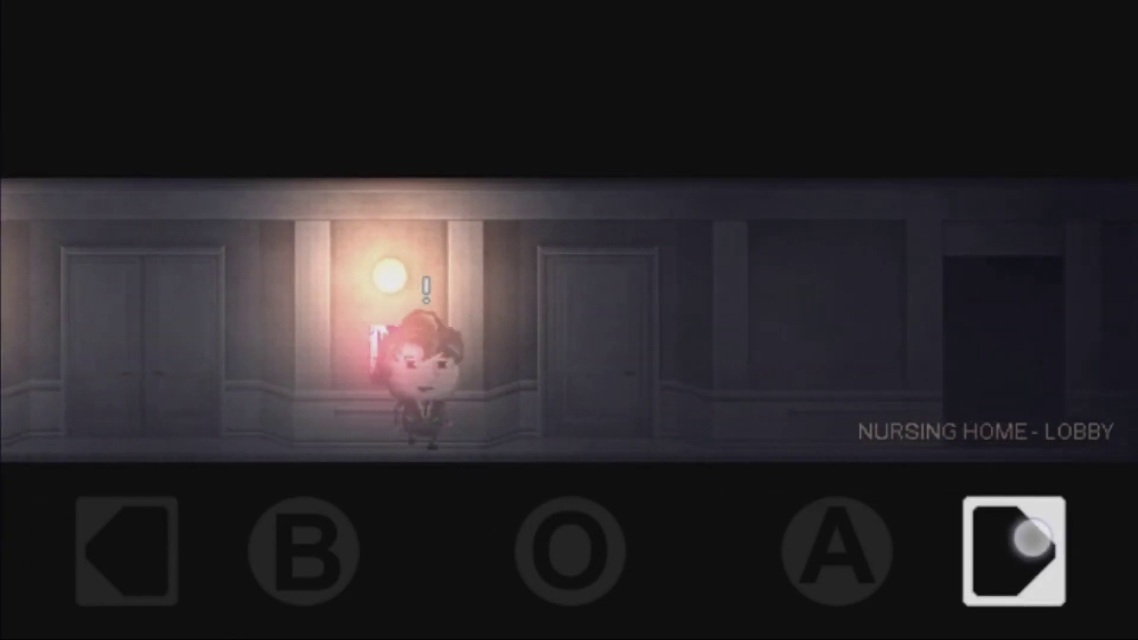
{"action": "left_click_drag", "start_coordinate": [116, 547], "coordinate": [116, 547]}
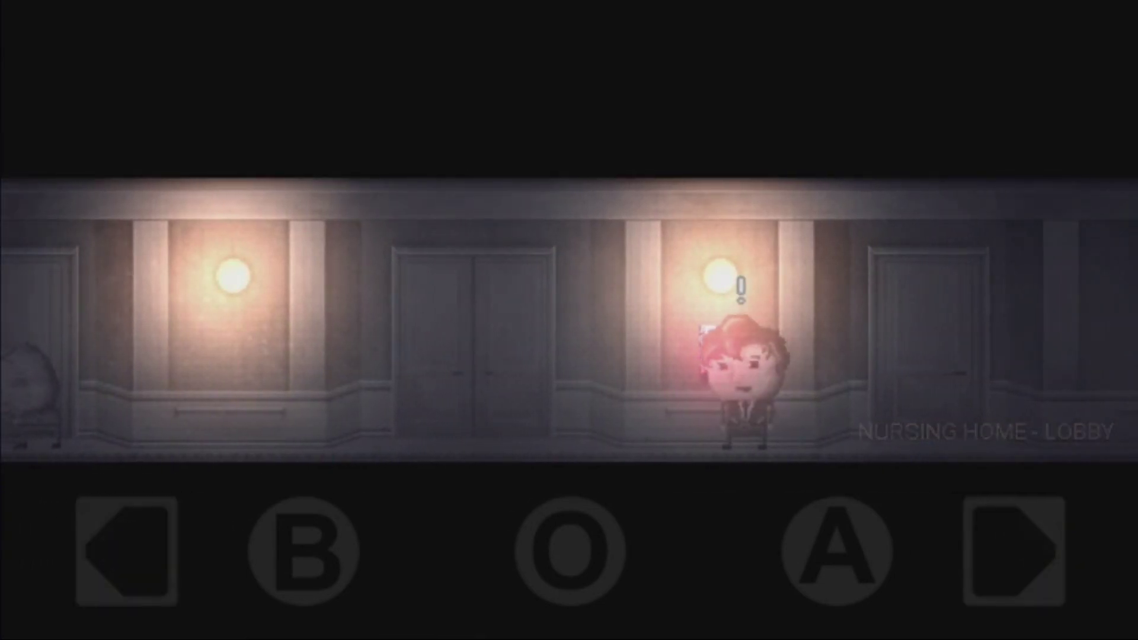
{"action": "left_click", "coordinate": [863, 552]}
{"action": "left_click", "coordinate": [832, 547]}
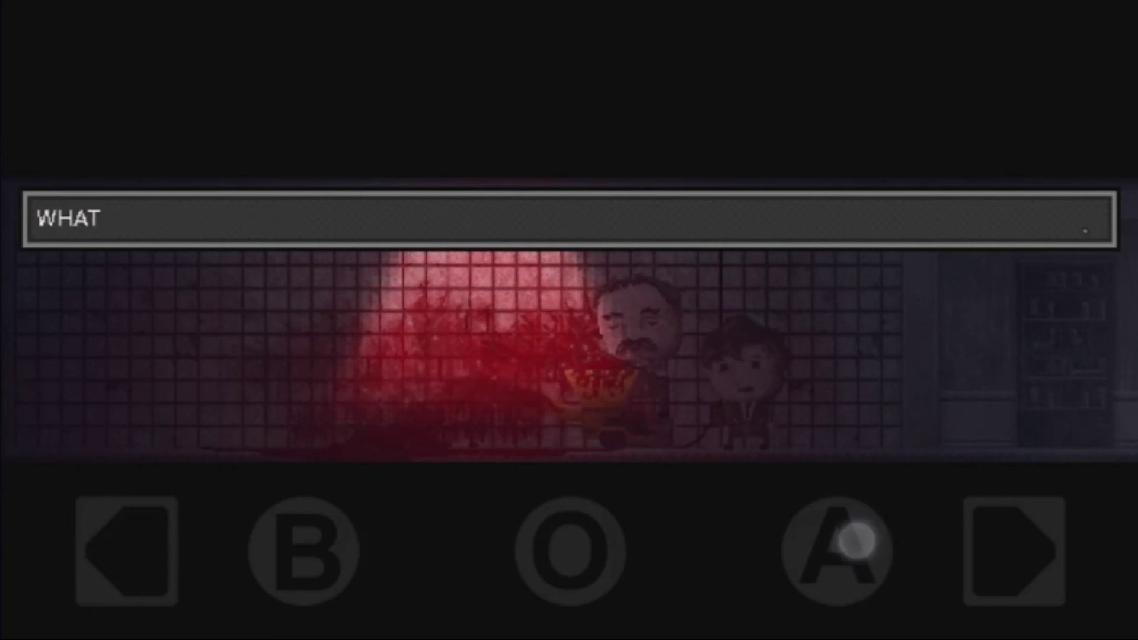
Hear the janitor explain whose corpse it is, then take the bloody meat from the guts
{"action": "left_click", "coordinate": [868, 527]}
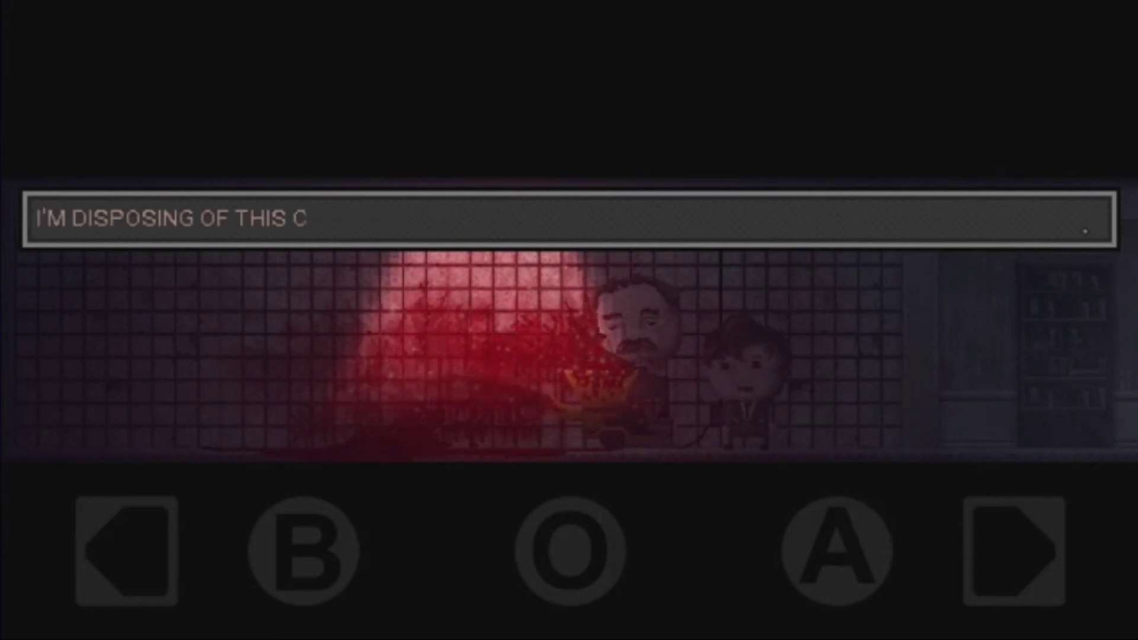
{"action": "left_click", "coordinate": [862, 538]}
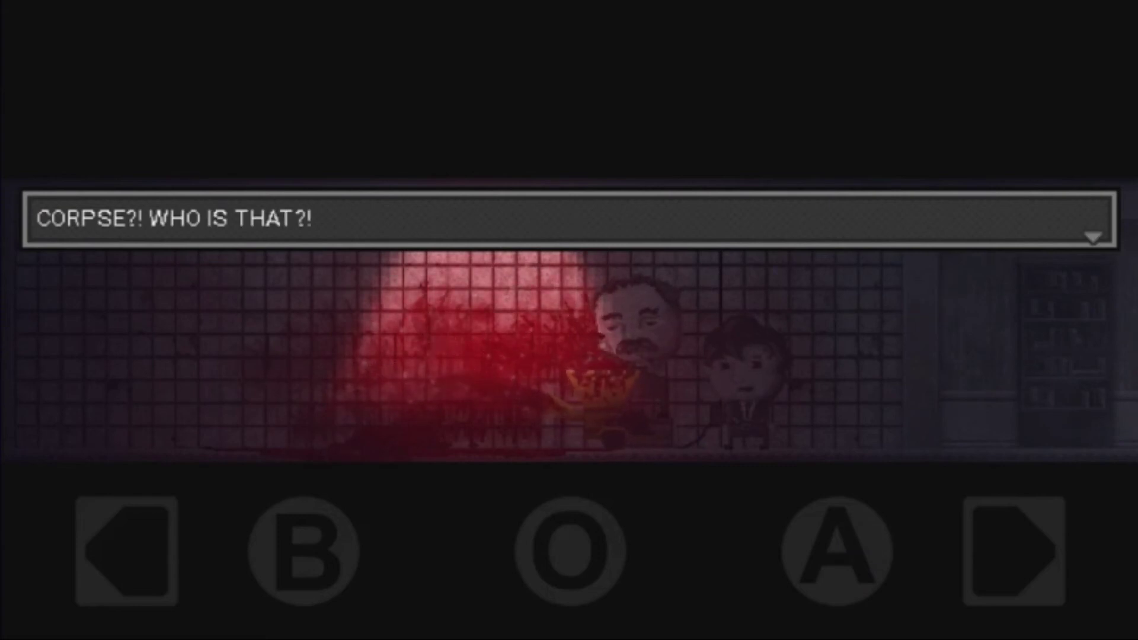
{"action": "left_click", "coordinate": [855, 537]}
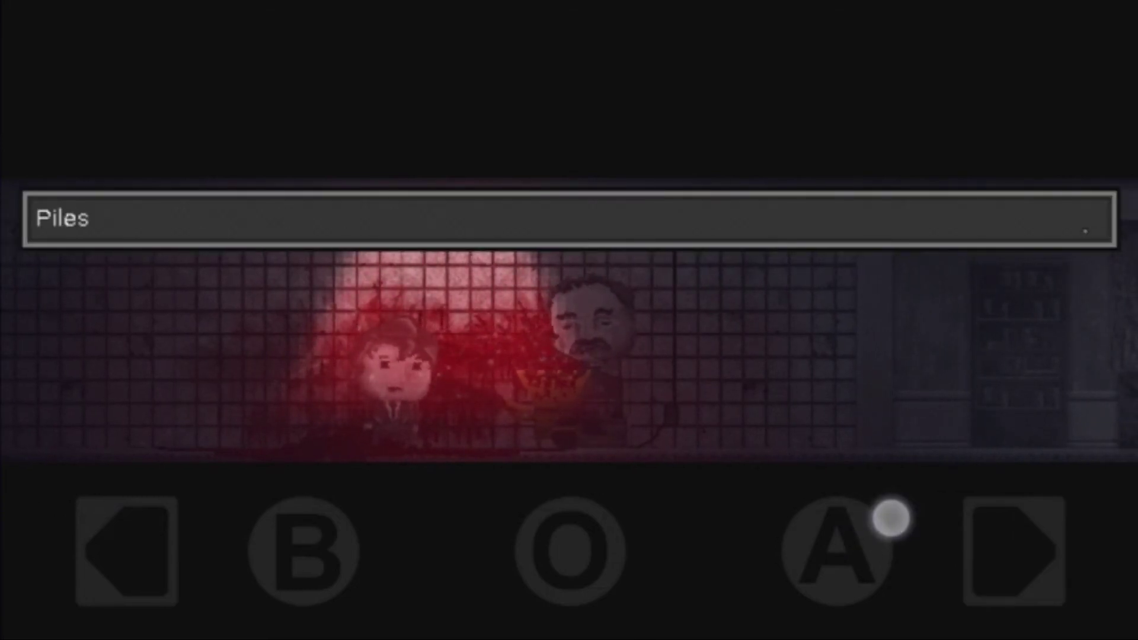
{"action": "left_click", "coordinate": [848, 549]}
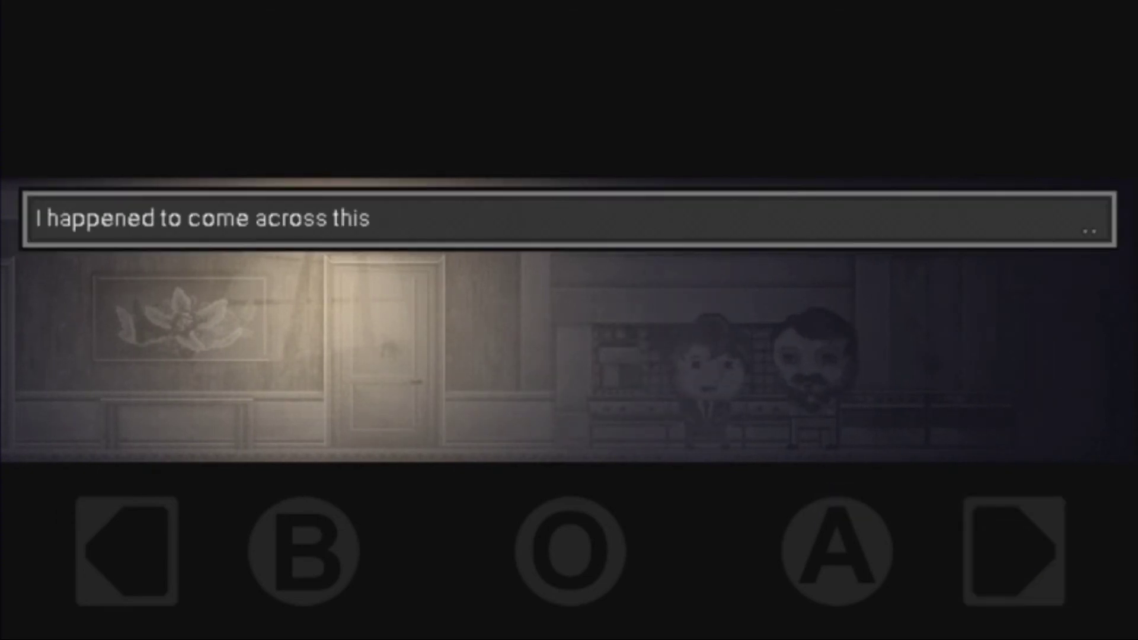
Give the bloody meat to the cook and talk until he thanks the young master
{"action": "left_click", "coordinate": [874, 531]}
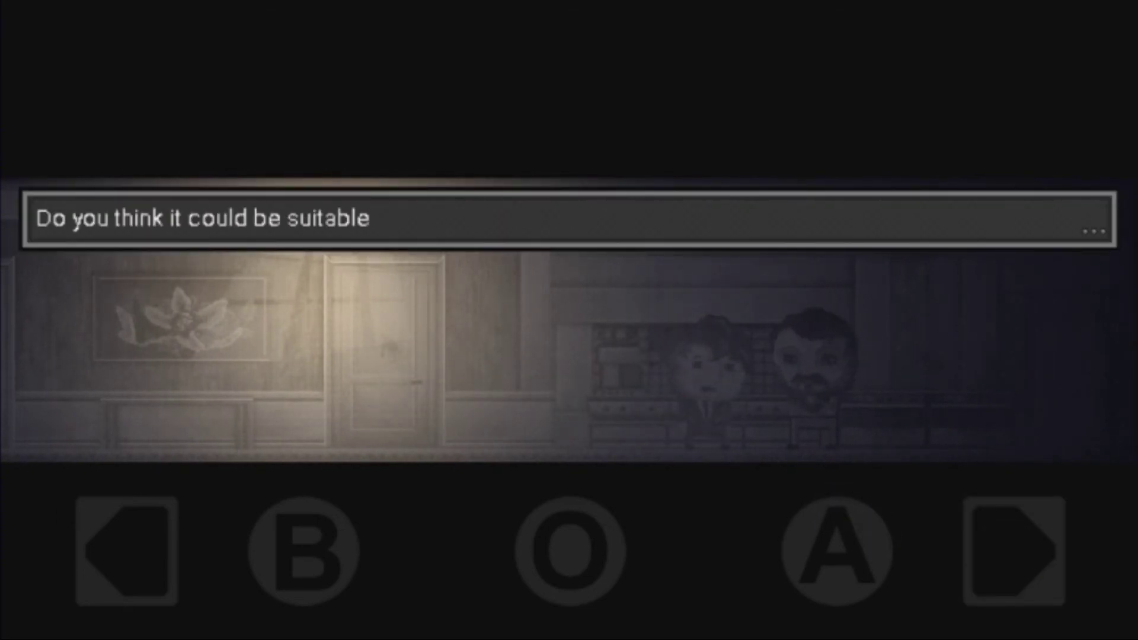
{"action": "left_click", "coordinate": [850, 568]}
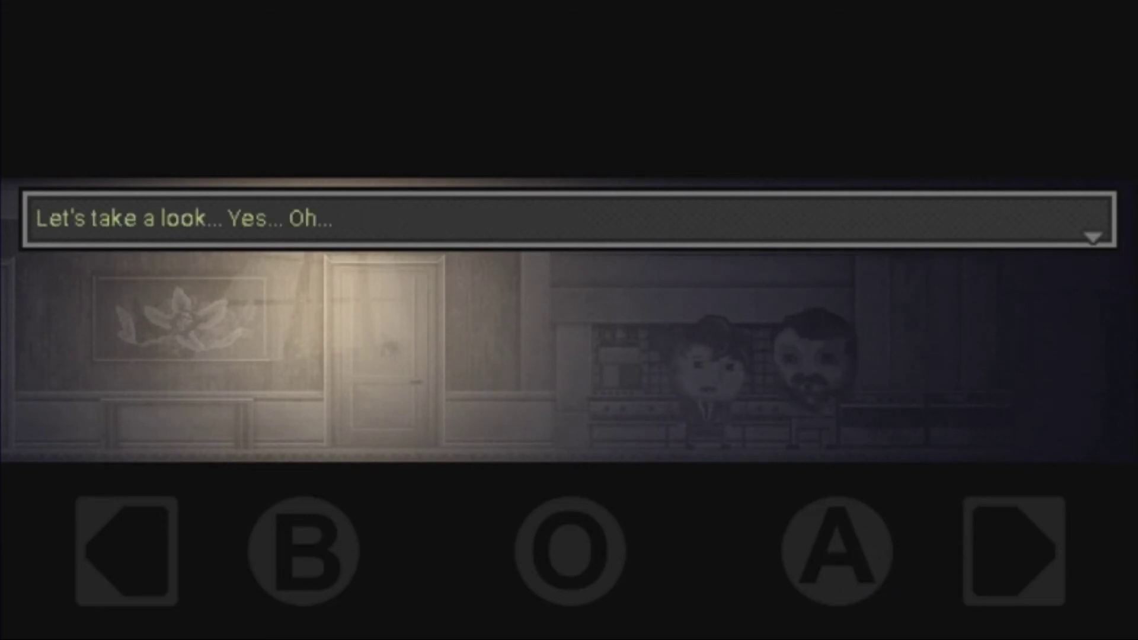
{"action": "left_click", "coordinate": [857, 565]}
{"action": "left_click", "coordinate": [867, 559]}
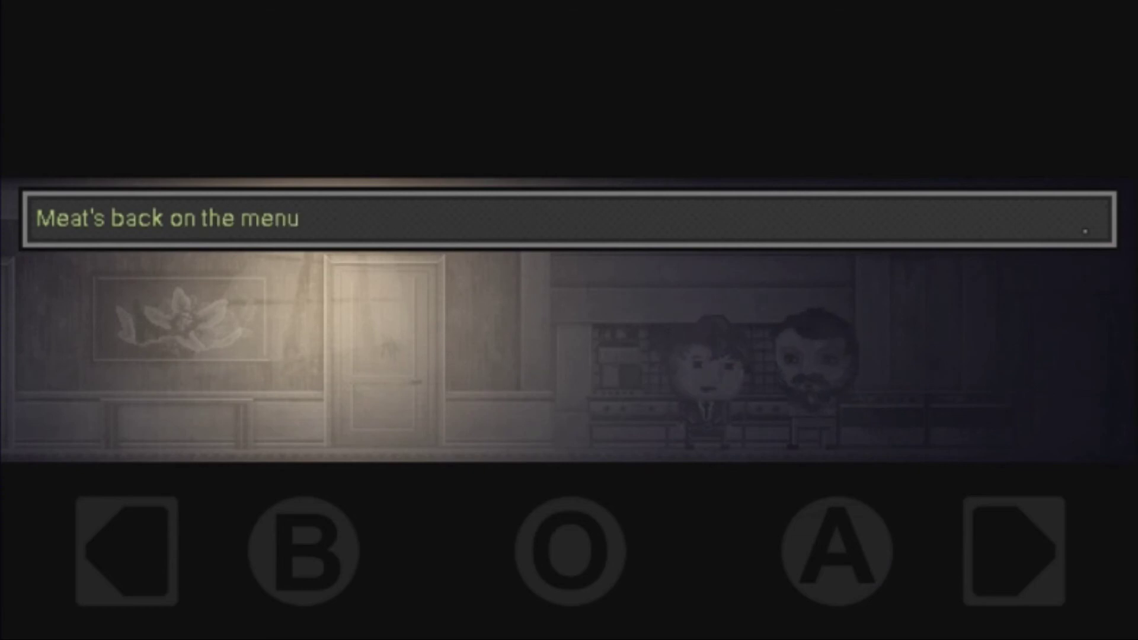
{"action": "left_click", "coordinate": [869, 543]}
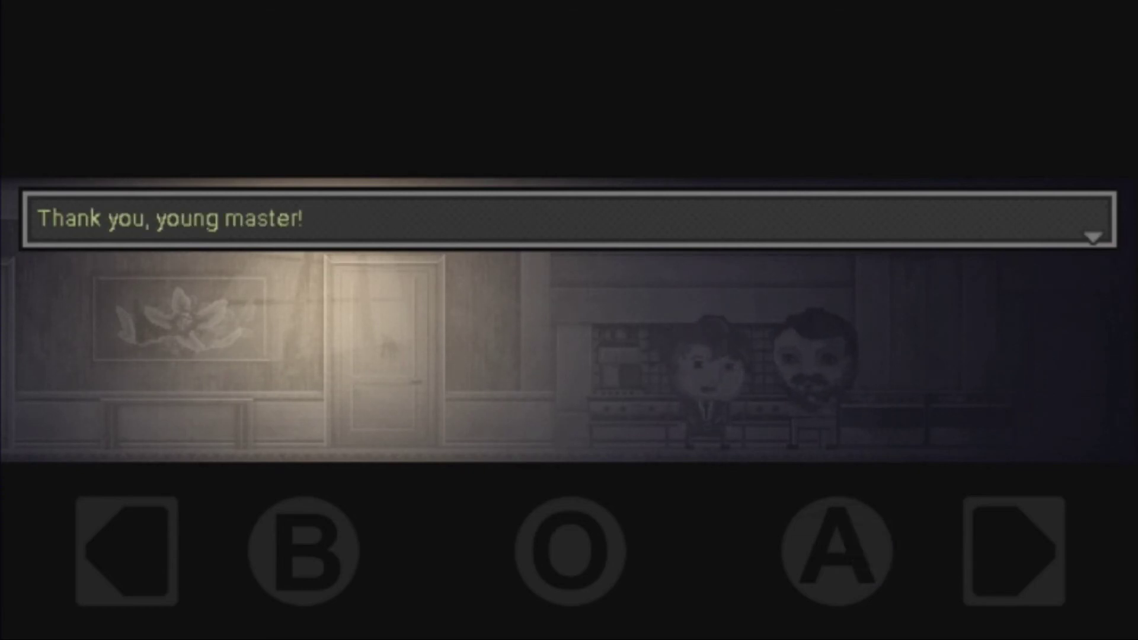
{"action": "left_click", "coordinate": [863, 550]}
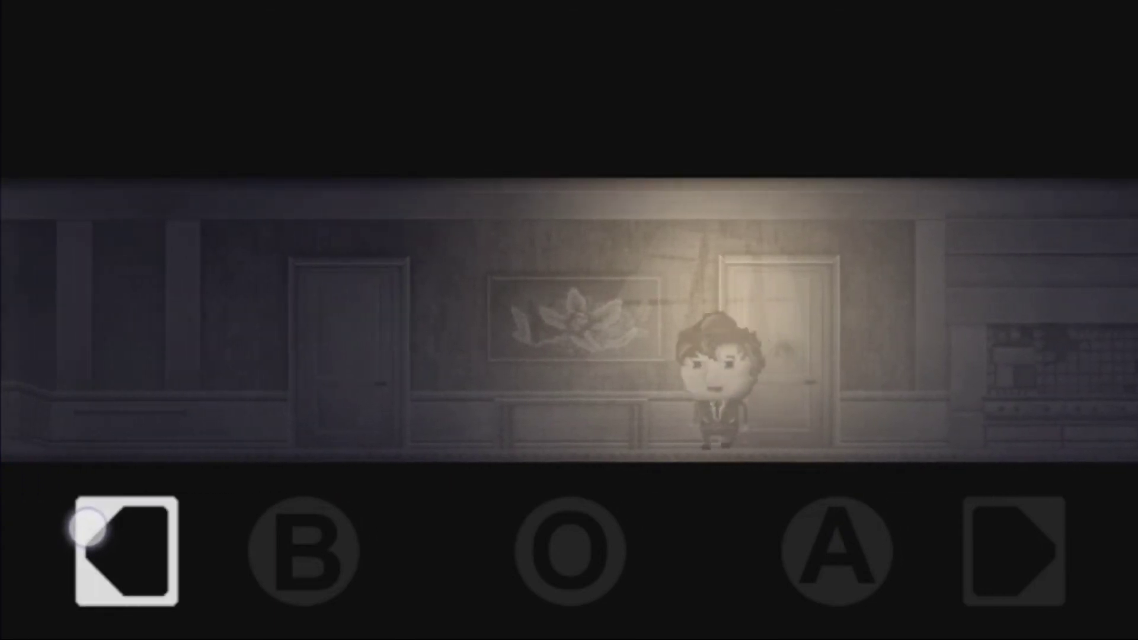
{"action": "left_click_drag", "start_coordinate": [89, 530], "coordinate": [90, 529]}
Step into Room Four and out, then walk left past the barred gate into the lobby
{"action": "left_click", "coordinate": [873, 511]}
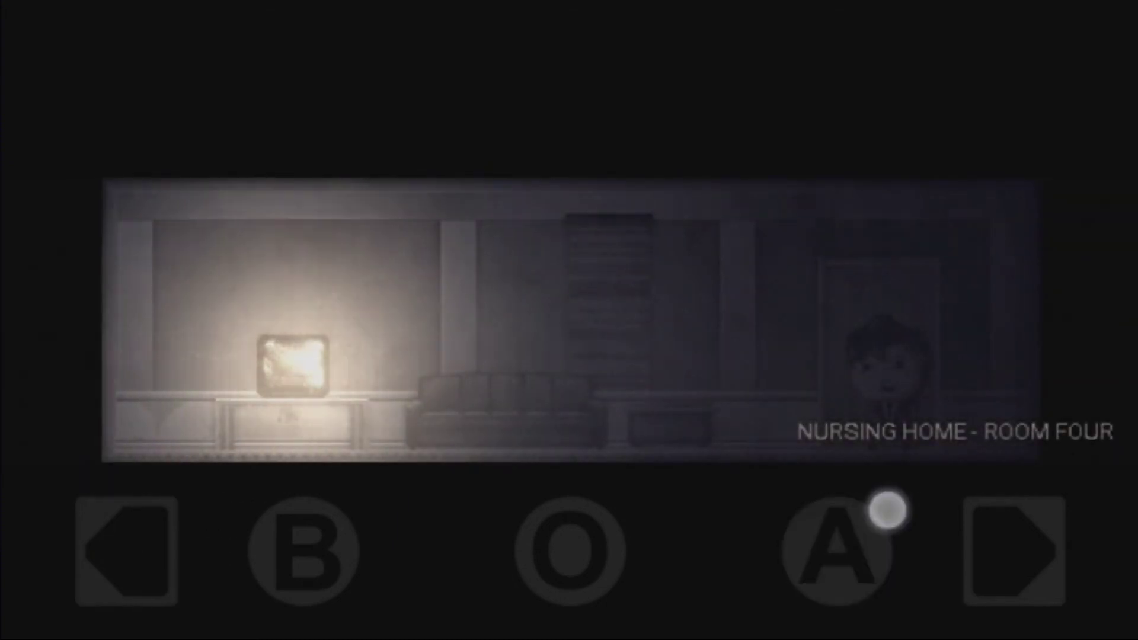
{"action": "left_click", "coordinate": [888, 512]}
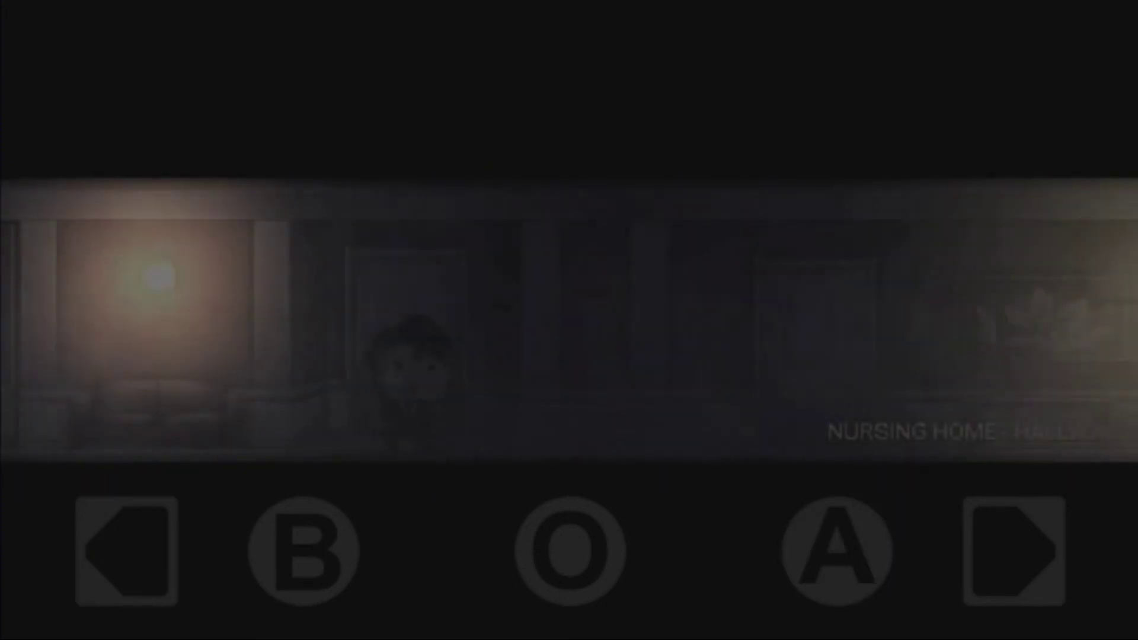
{"action": "left_click_drag", "start_coordinate": [126, 550], "coordinate": [147, 525]}
{"action": "left_click", "coordinate": [845, 565]}
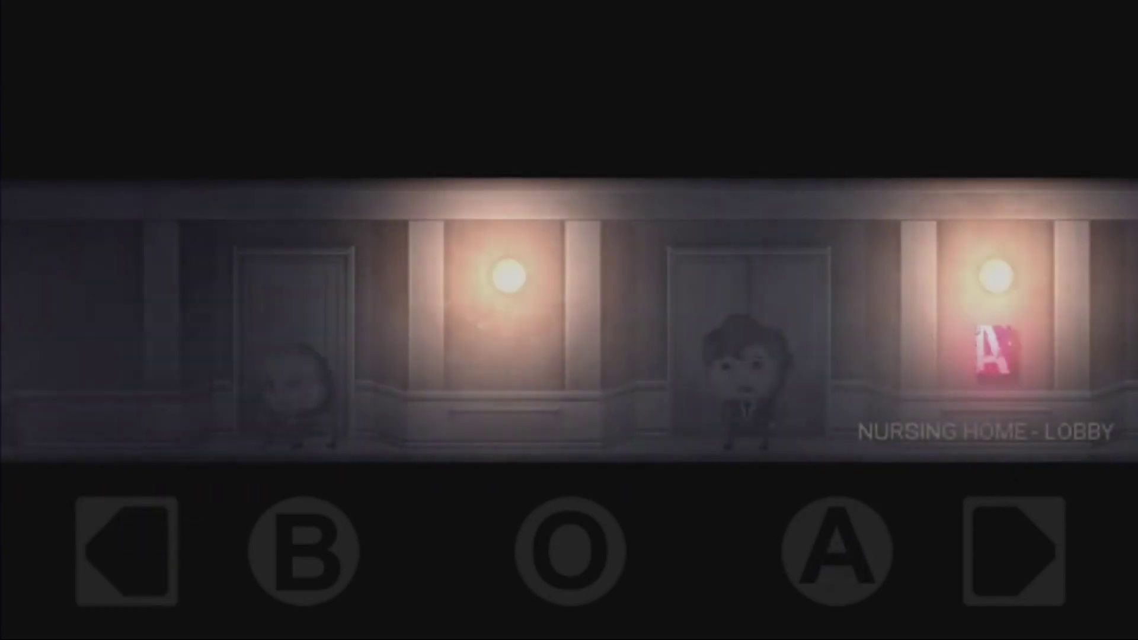
{"action": "left_click_drag", "start_coordinate": [1014, 552], "coordinate": [1032, 525]}
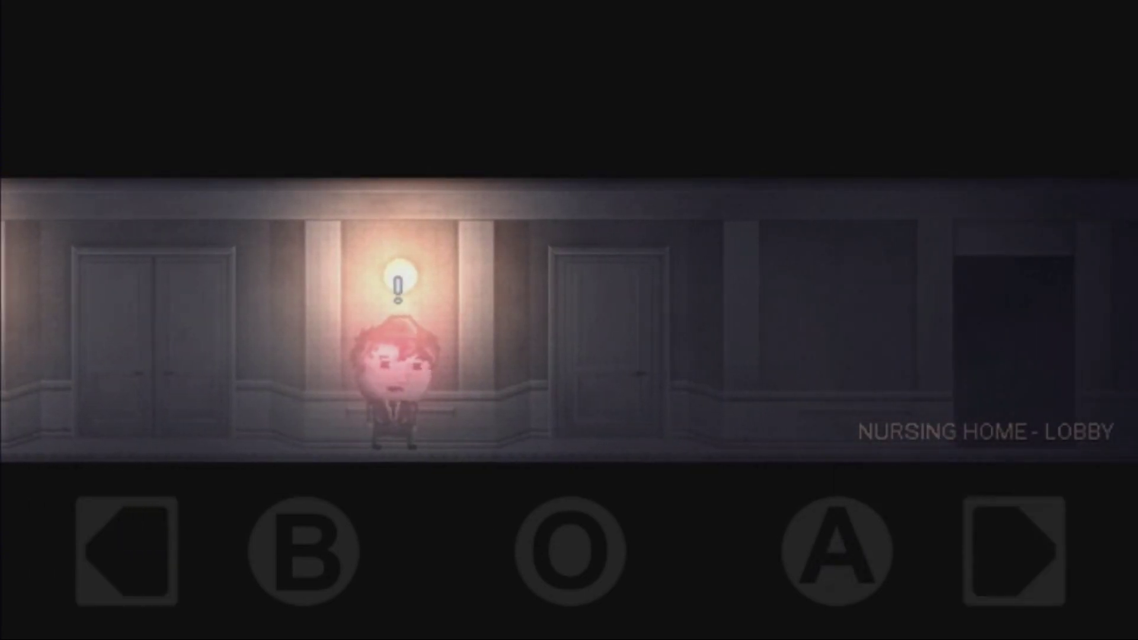
Save at the lobby save point and dismiss the saved-progress confirmation
{"action": "left_click", "coordinate": [863, 567]}
{"action": "left_click", "coordinate": [869, 571]}
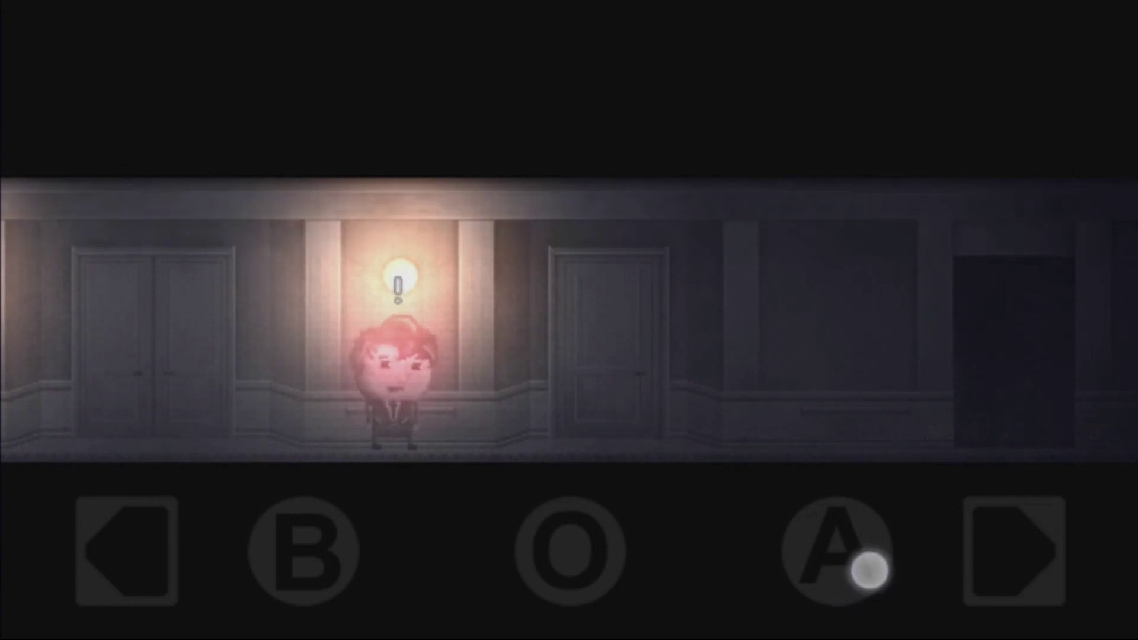